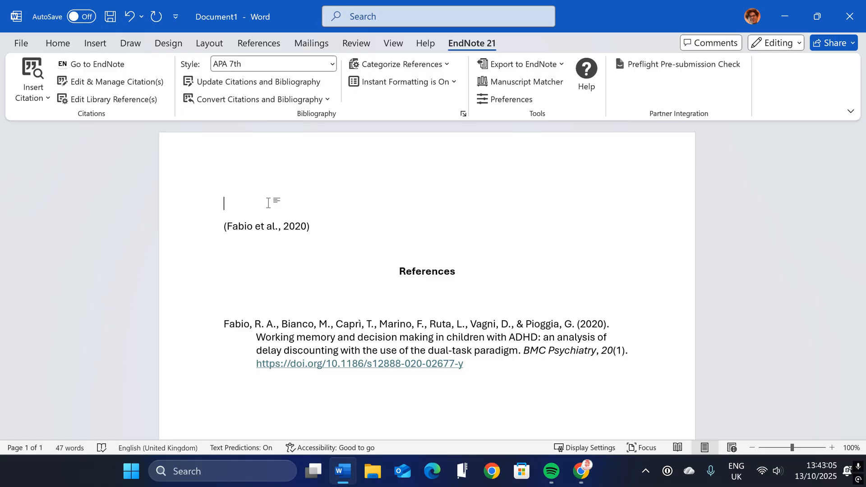
Step: Write "According to" on the blank line above the in-text citation
text(Accerdso)
key(BackSpace)
text(ordsing to)
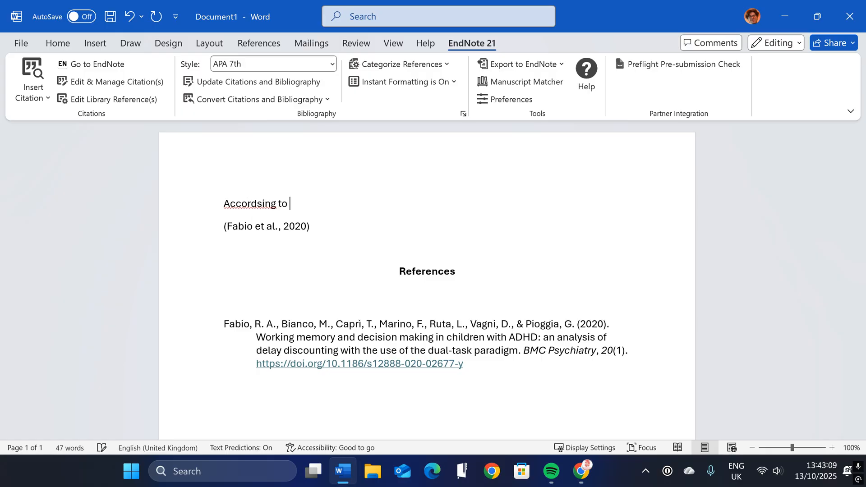
key(BackSpace)
key(BackSpace)
key(BackSpace)
key(BackSpace)
key(BackSpace)
key(BackSpace)
key(BackSpace)
key(BackSpace)
text(ing to)
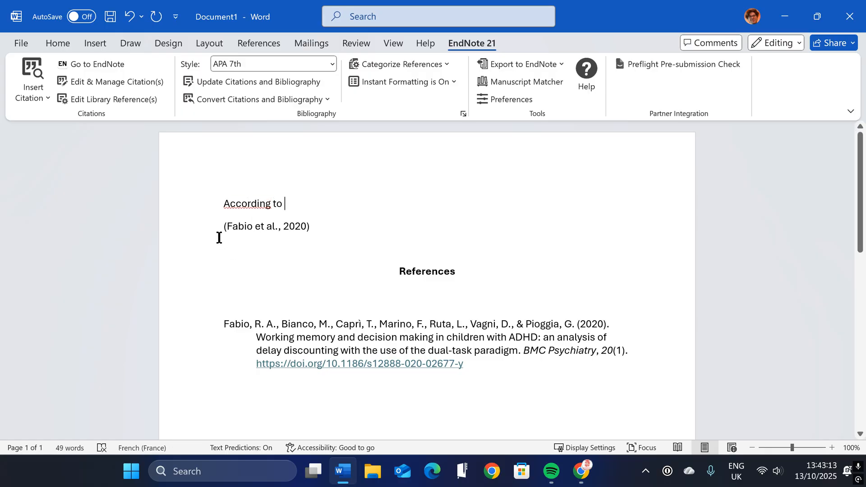
Step: Bring the citation onto the line after "According to" and change its display format to author outside and year in parentheses
click(218, 226)
key(BackSpace)
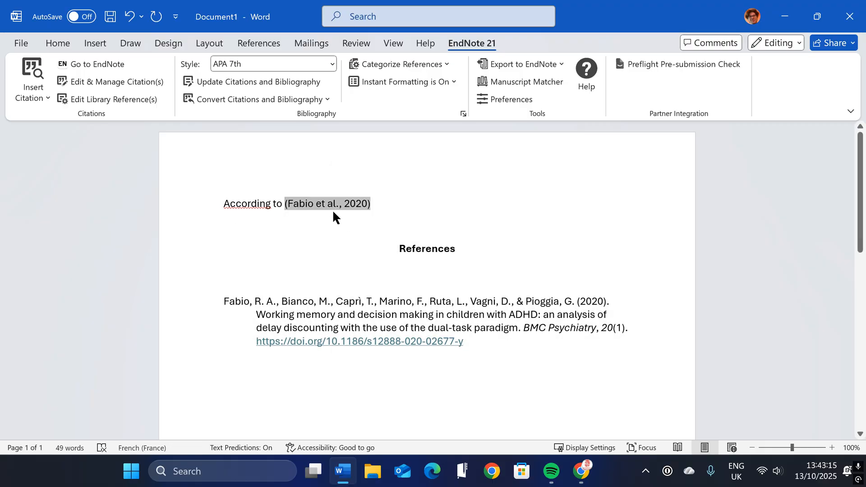
right_click(333, 209)
mouse_move(429, 432)
click(554, 342)
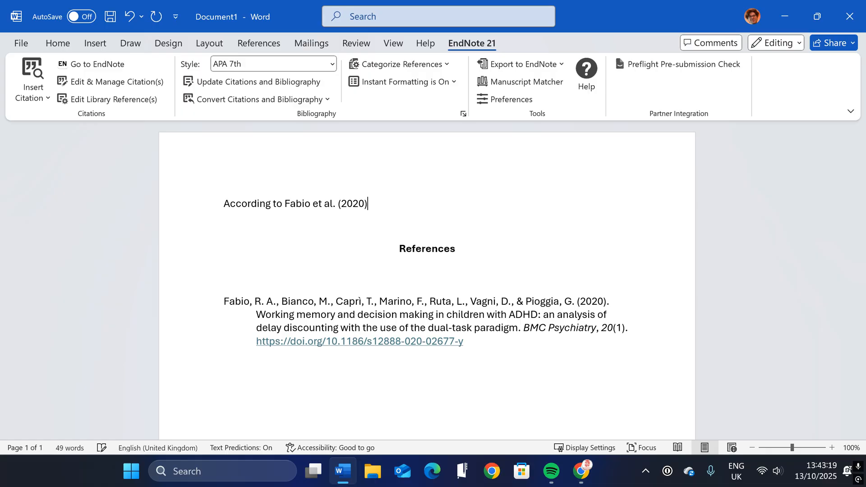
Step: Complete the sentence after the citation with ", ADHD can have a negative effect on working memory.", correcting any misspelled words
text(ADHD can have anehga)
key(BackSpace)
key(BackSpace)
key(BackSpace)
key(BackSpace)
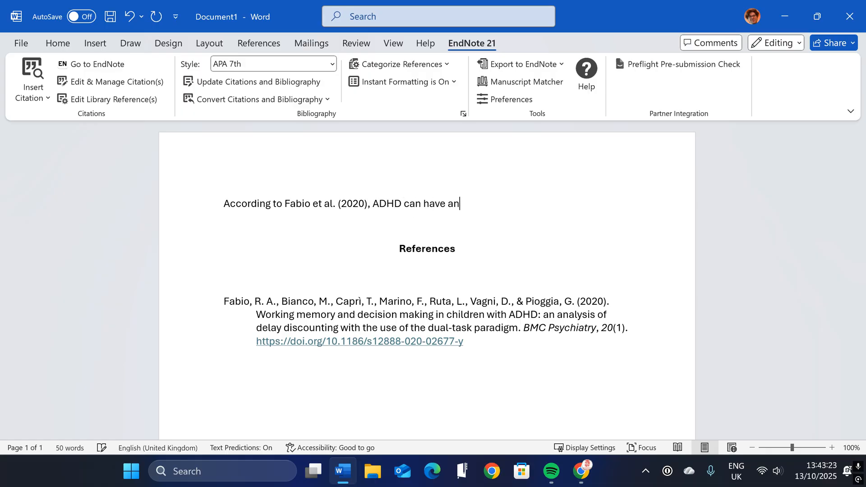
text(nagetive effectr on)
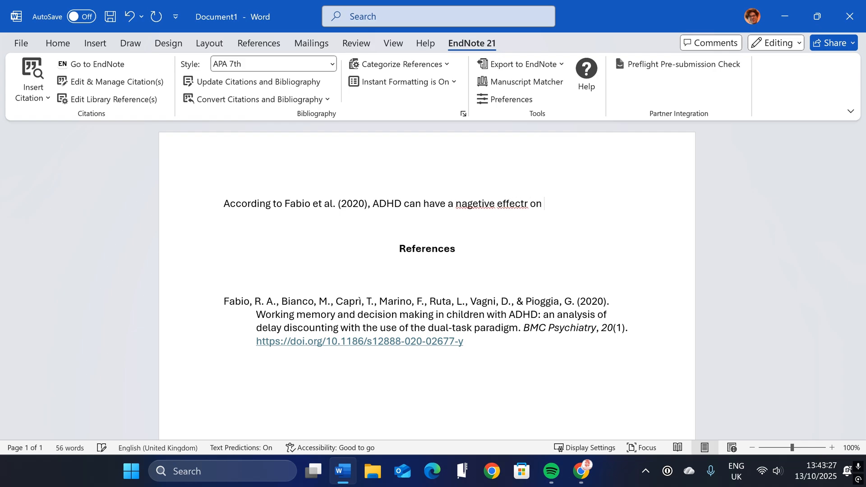
key(BackSpace)
key(BackSpace)
key(BackSpace)
text(rking meo)
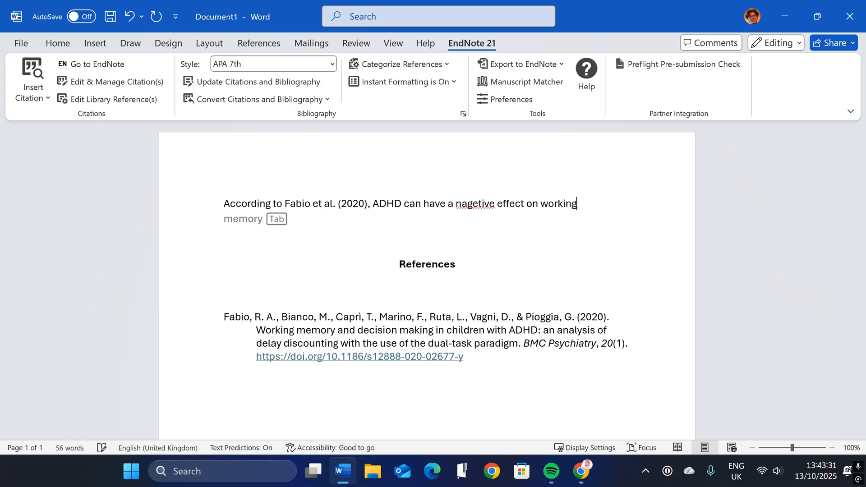
key(BackSpace)
key(BackSpace)
key(BackSpace)
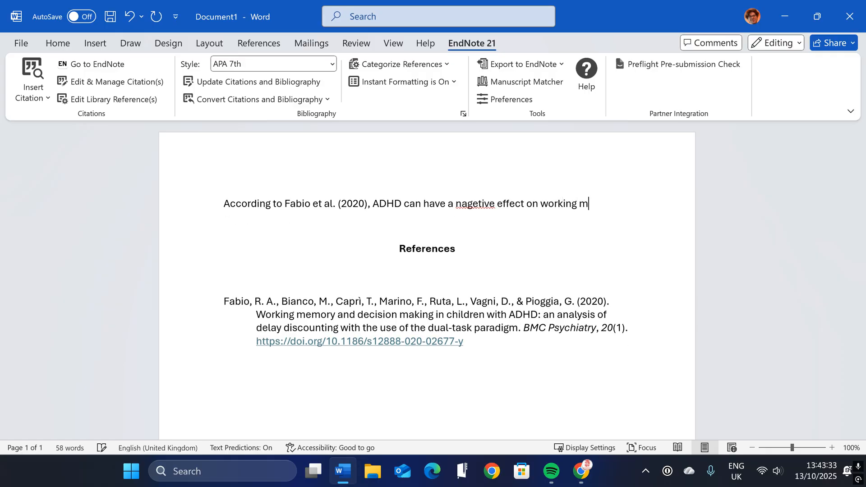
text(emory.)
right_click(478, 205)
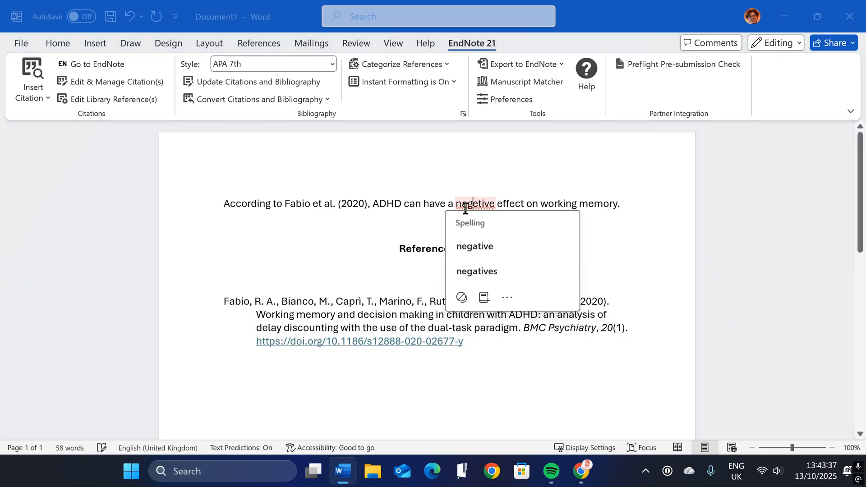
key(Escape)
text(negative)
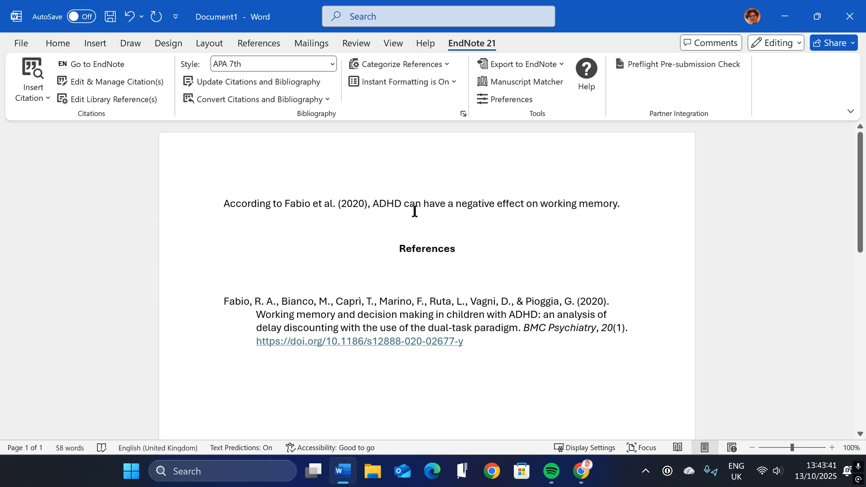
Step: Insert a page break before the References heading
click(288, 209)
click(204, 208)
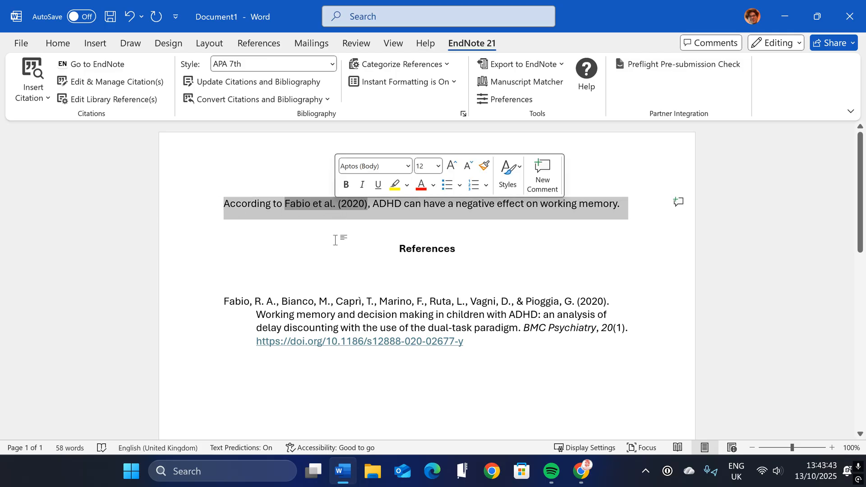
click(409, 252)
click(410, 241)
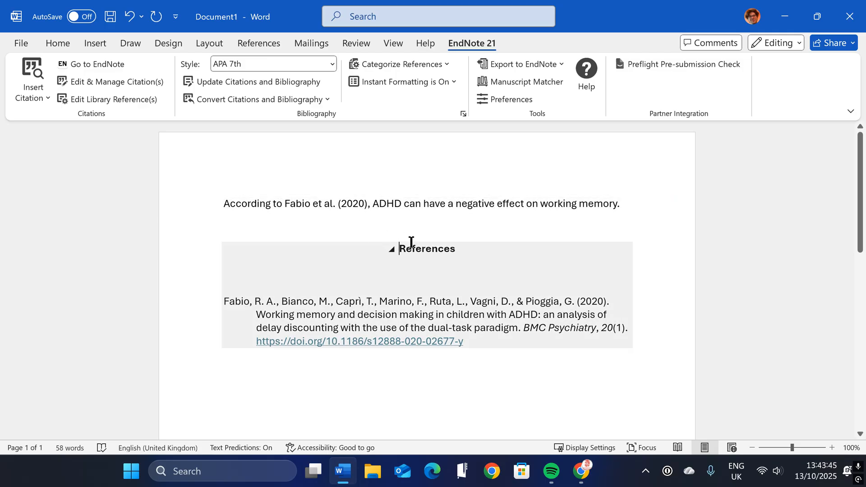
key(ctrl+Return)
scroll(410, 243, down, 3)
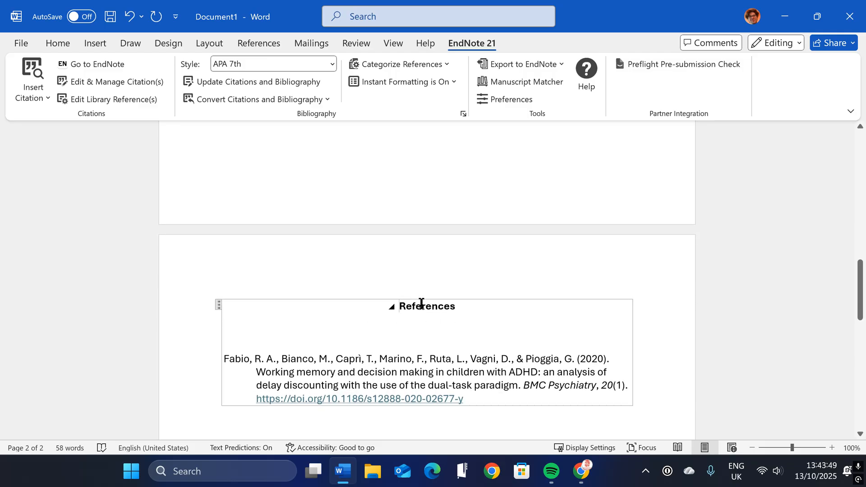
drag(228, 355, 537, 403)
key(Delete)
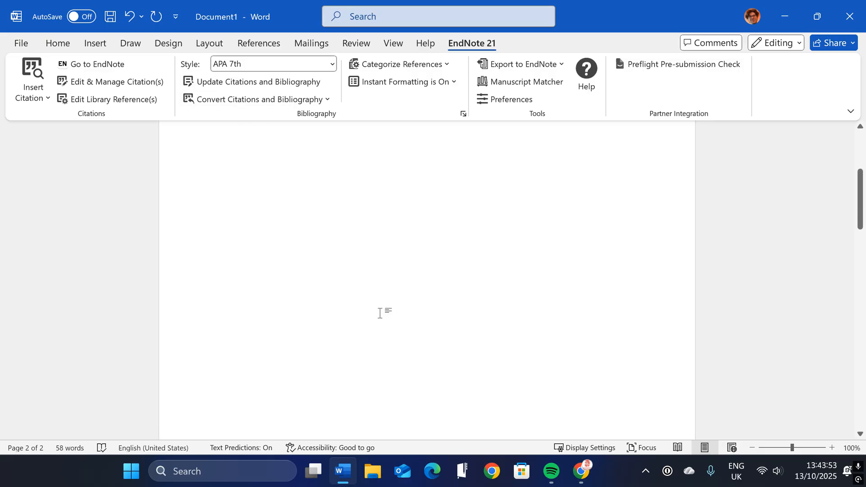
key(ctrl+z)
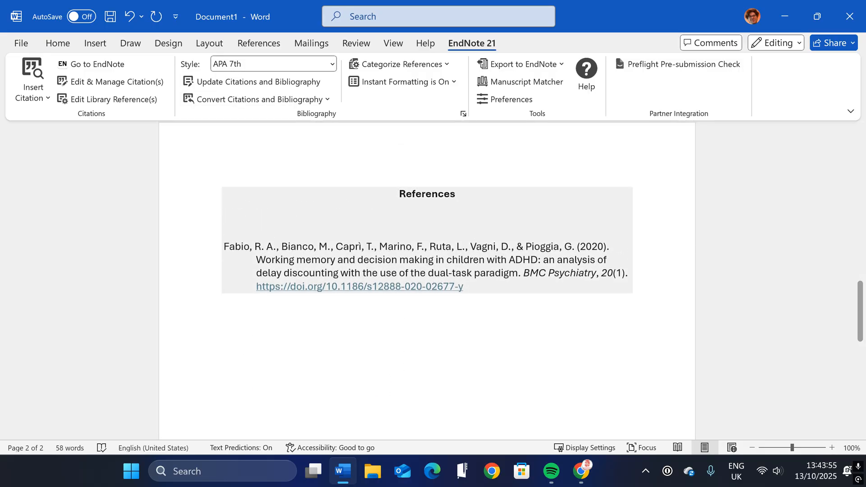
Step: Find the 2020 article on loneliness among young people with depression by its author and insert its citation above the References heading
drag(860, 309, 860, 157)
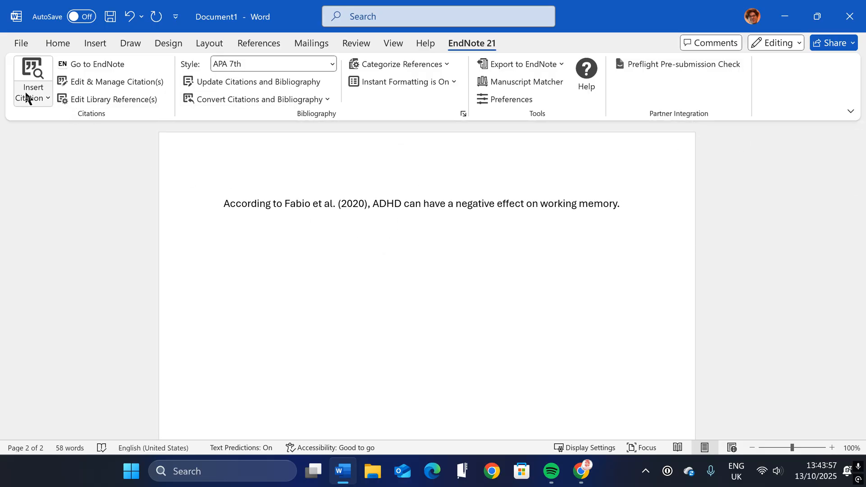
click(39, 71)
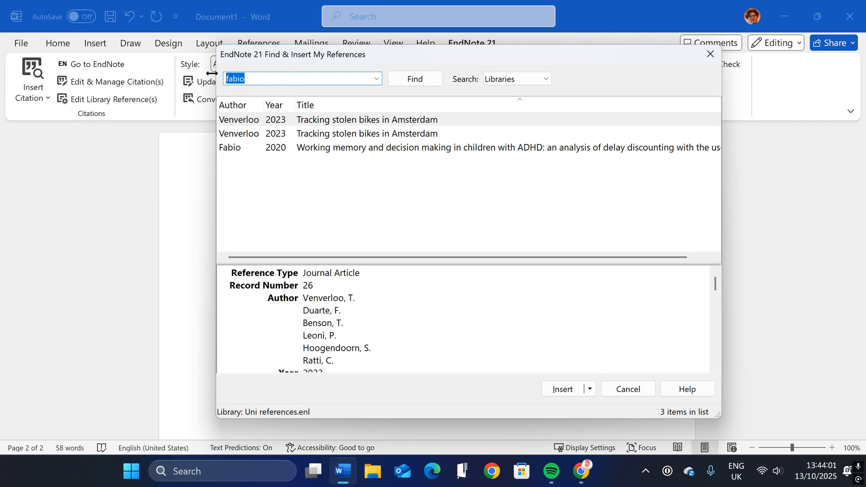
key(BackSpace)
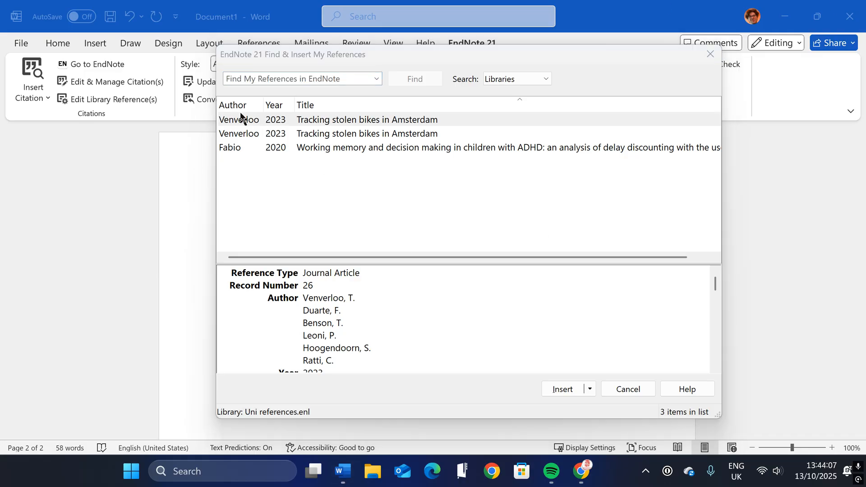
click(272, 76)
text(Ach)
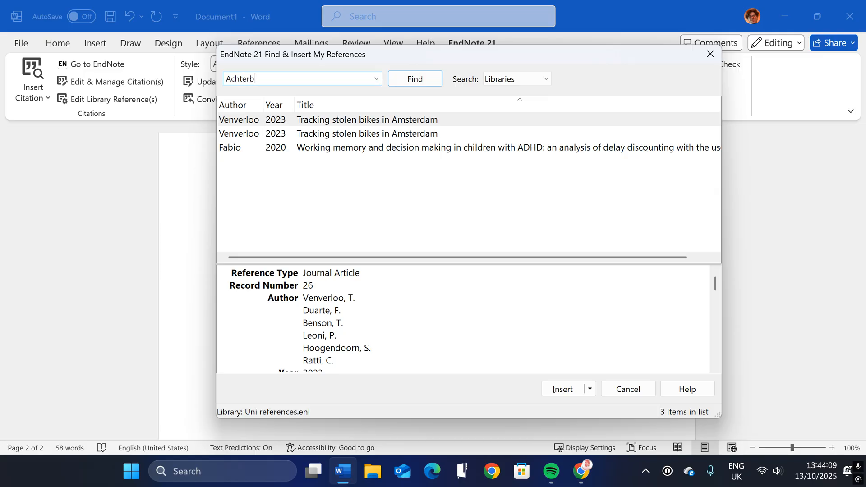
text(terb)
key(Return)
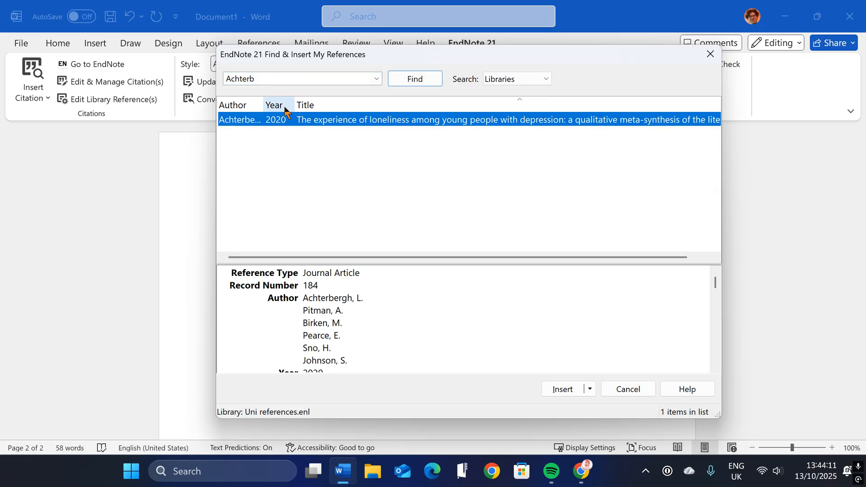
click(563, 387)
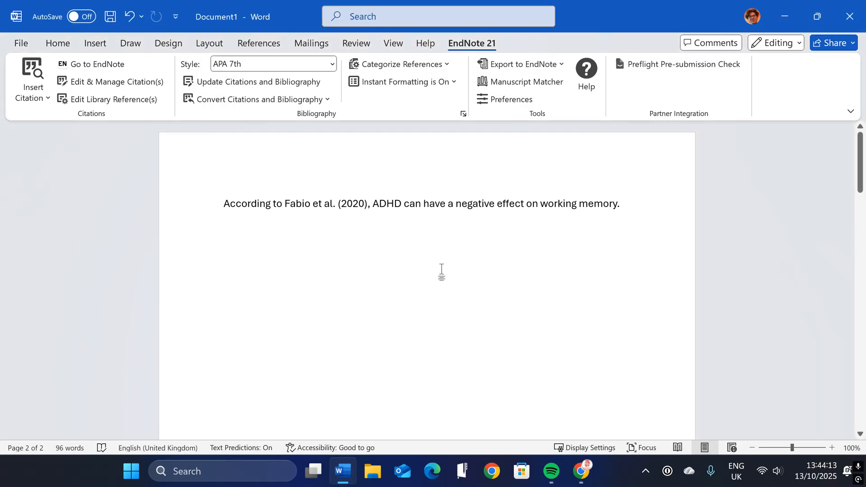
Step: Examine the newly inserted citation and its matching entry in the reference list
scroll(429, 297, down, 12)
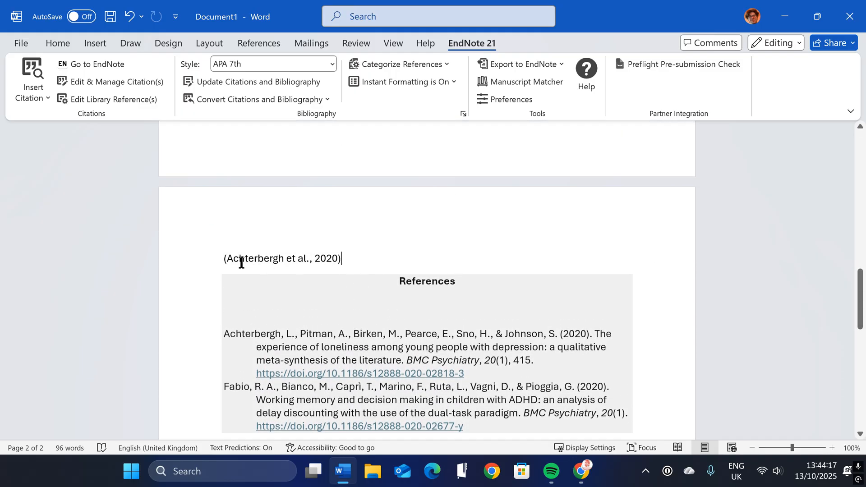
click(264, 258)
scroll(326, 266, down, 3)
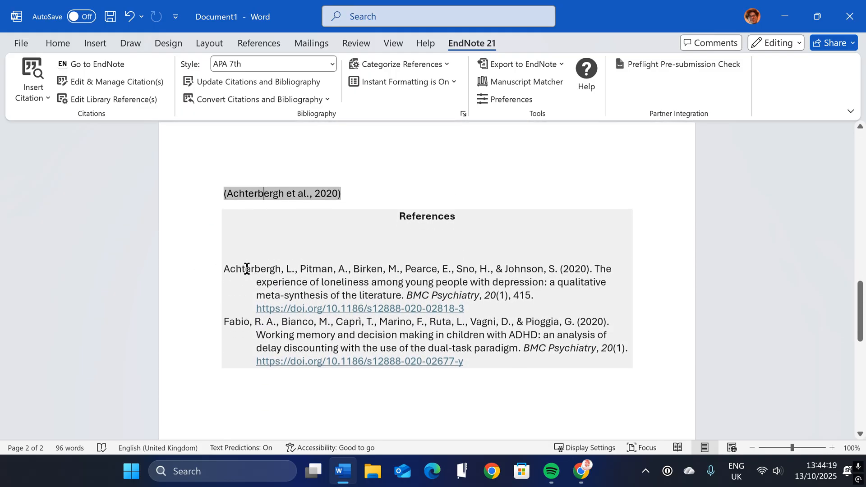
drag(246, 269, 276, 318)
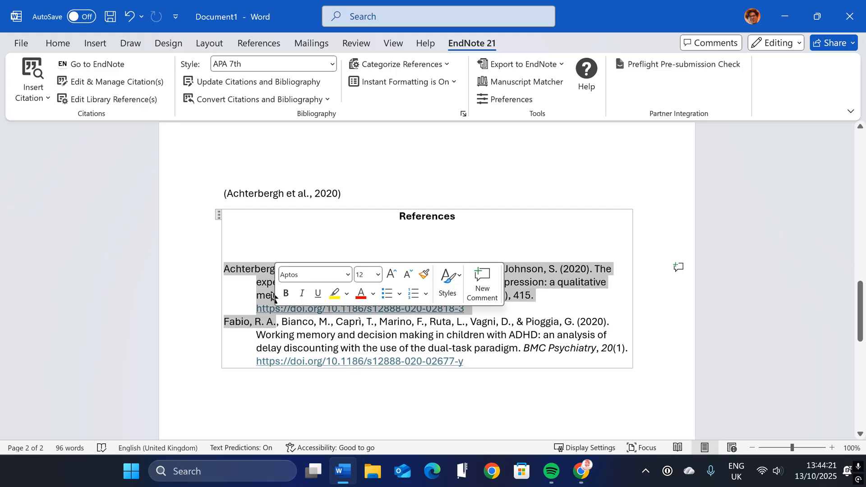
click(271, 269)
scroll(293, 208, down, 1)
scroll(299, 179, up, 3)
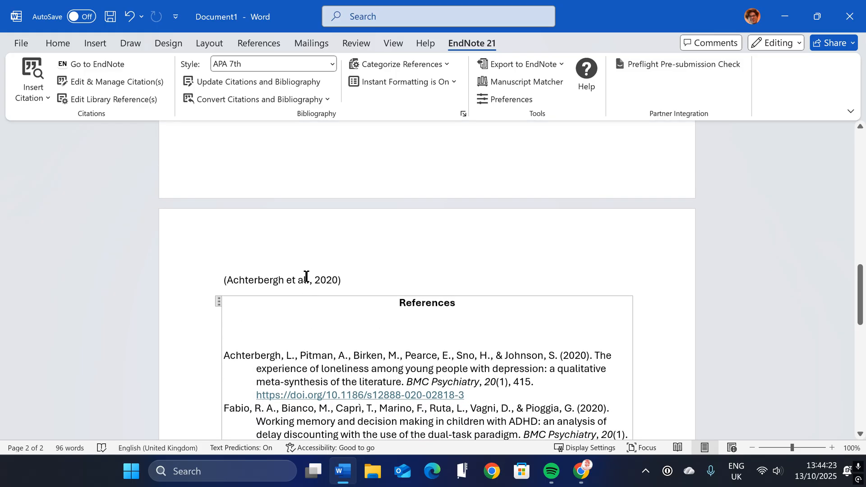
Step: Close the document without saving the changes and quit Word
triple_click(305, 280)
key(ctrl+w)
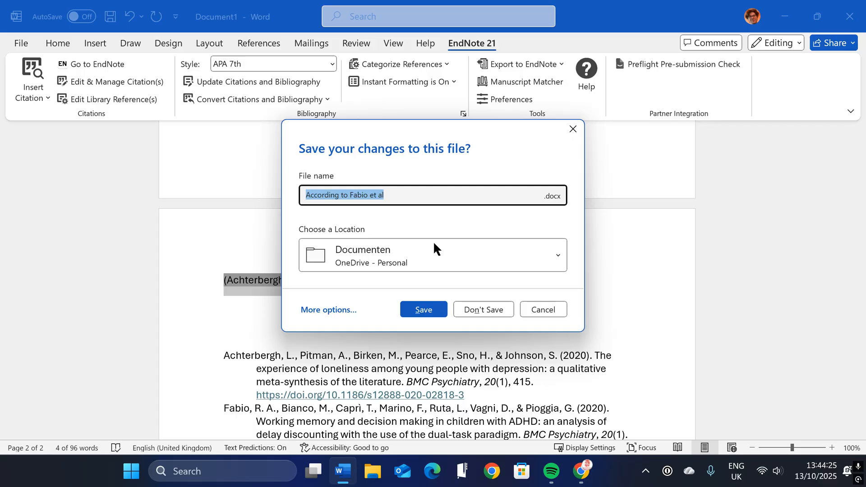
click(475, 309)
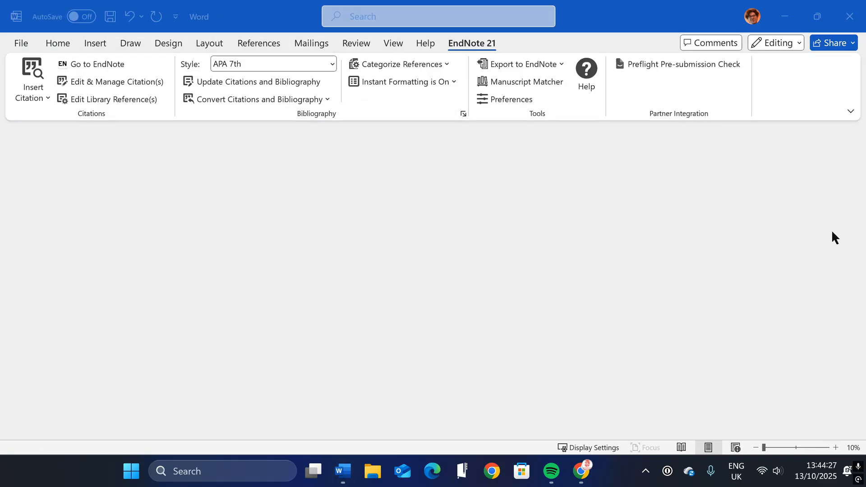
key(alt+F4)
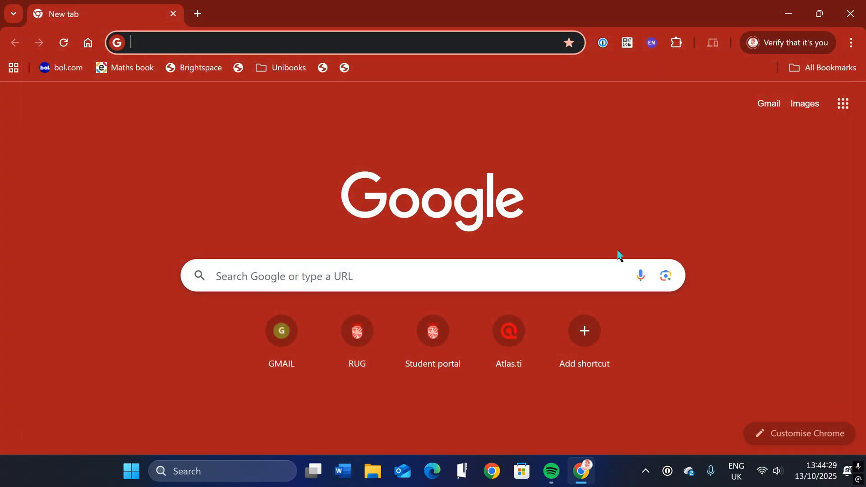
Step: In Chrome, open the University of Groningen student portal and sign in with the saved username and password
click(259, 38)
click(449, 350)
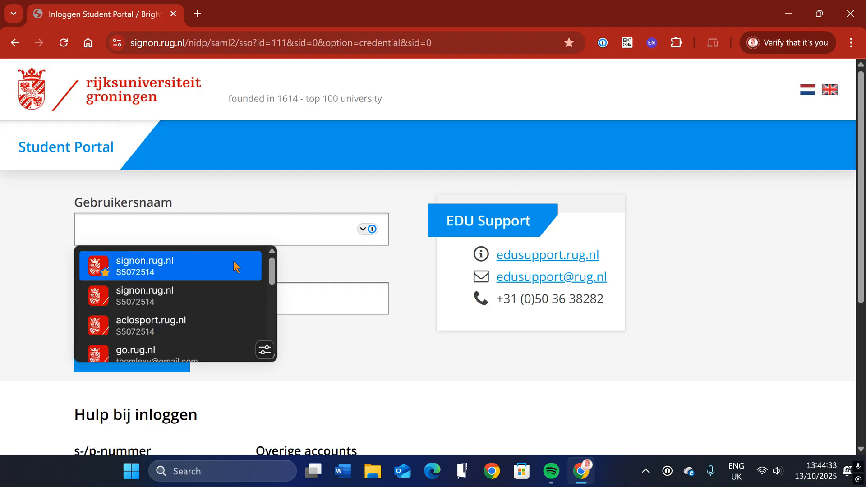
click(234, 266)
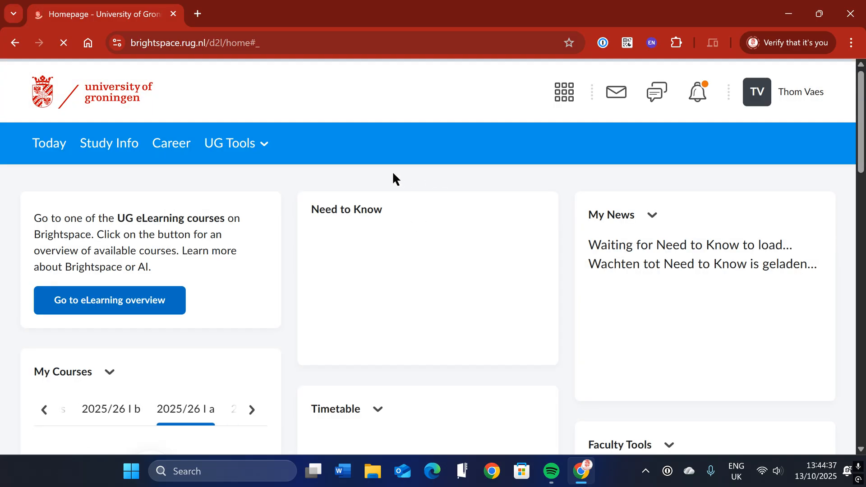
Step: Open the Iris IT services page from the portal's UG Tools
click(251, 146)
click(253, 146)
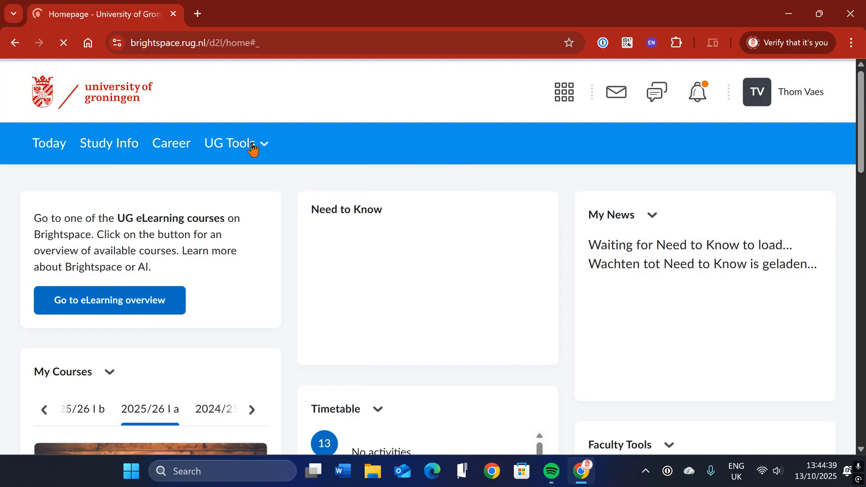
click(253, 147)
scroll(252, 280, down, 2)
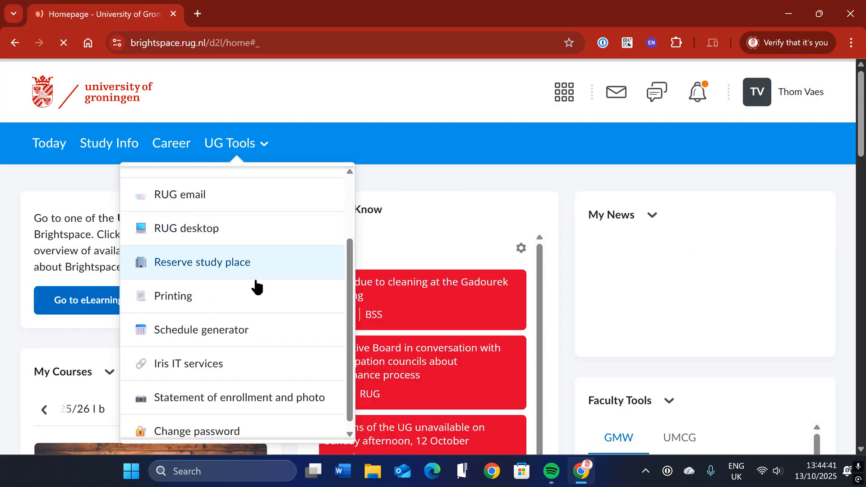
click(189, 363)
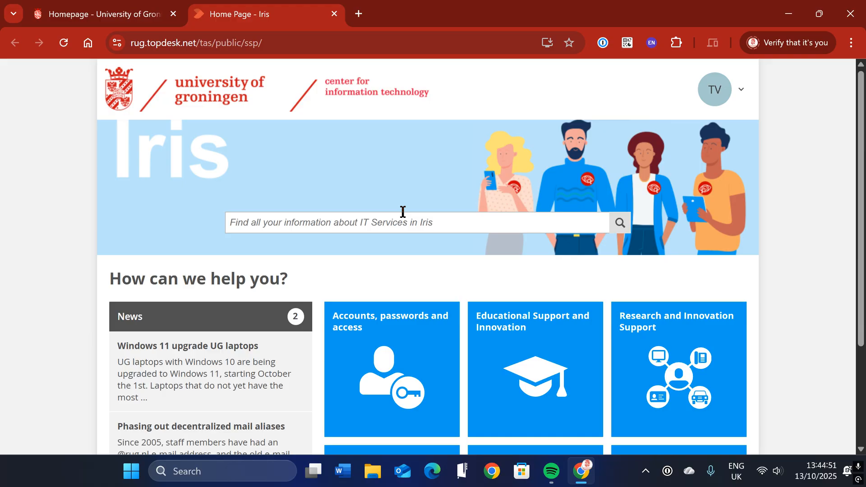
Step: Search the Iris site for "endnote" and look through the document results
click(424, 212)
text(endnote)
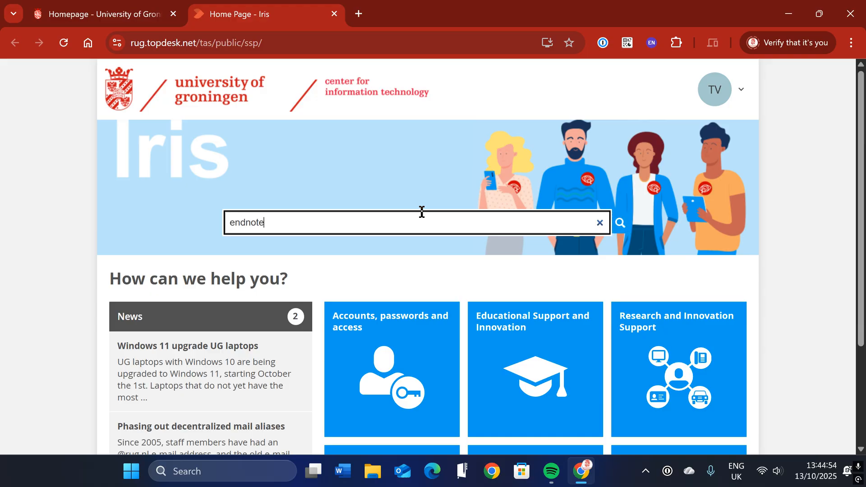
key(Return)
scroll(428, 230, down, 6)
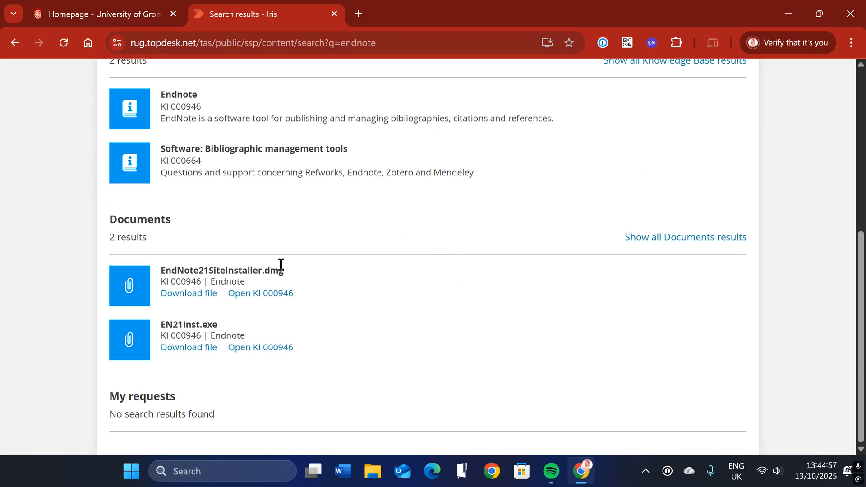
Step: Download the Windows installer EN21Inst.exe and save it in the Downloads folder as EN21Inst (5)
drag(283, 271, 163, 265)
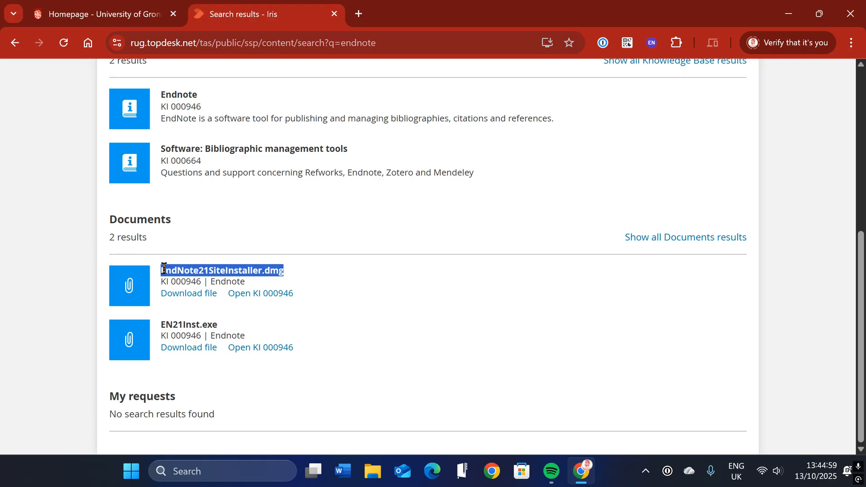
click(167, 271)
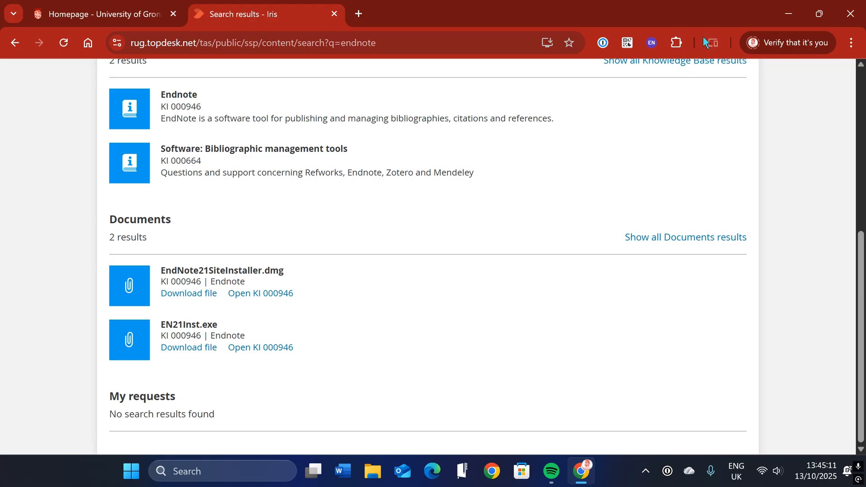
click(181, 349)
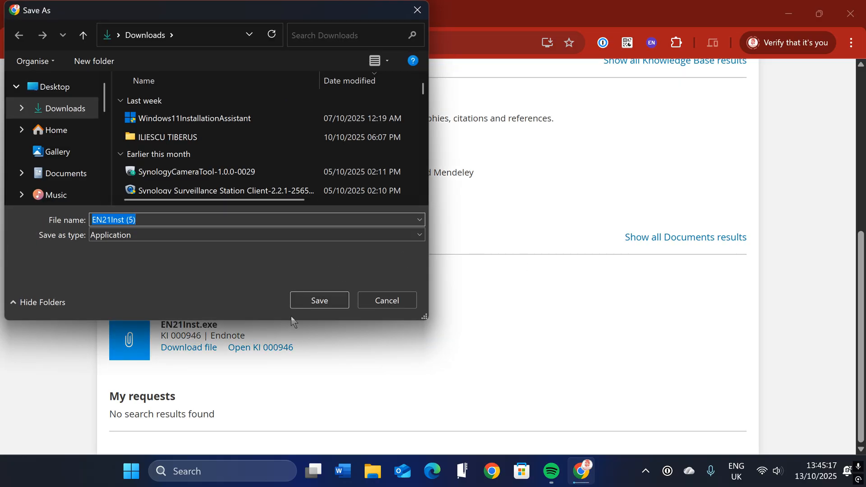
click(309, 301)
Step: Run the downloaded EN21Inst (5).exe and allow it to start despite the SmartScreen block
click(725, 44)
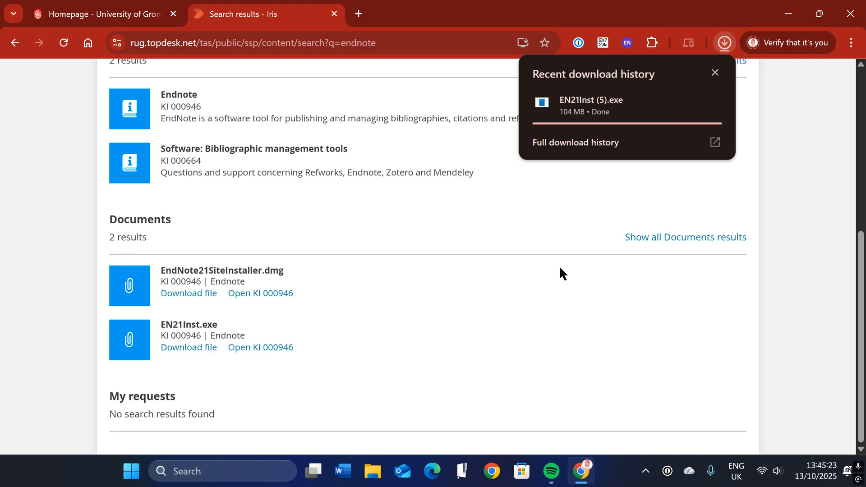
click(725, 44)
right_click(610, 93)
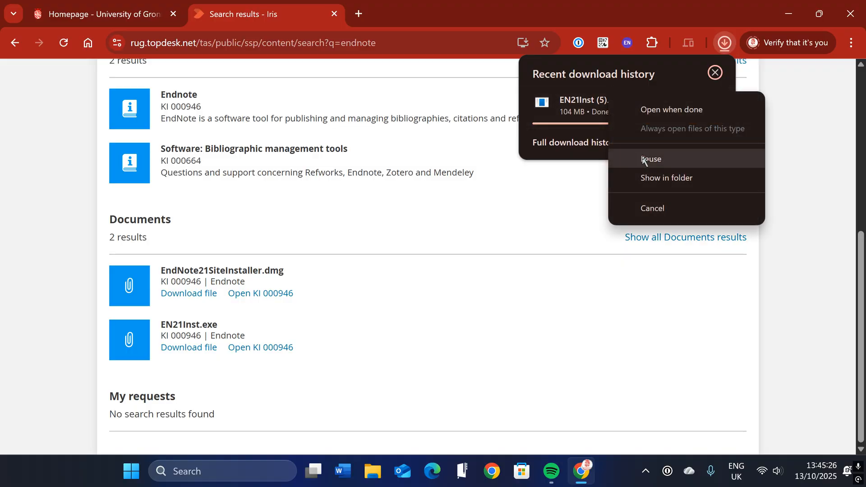
click(518, 206)
click(724, 44)
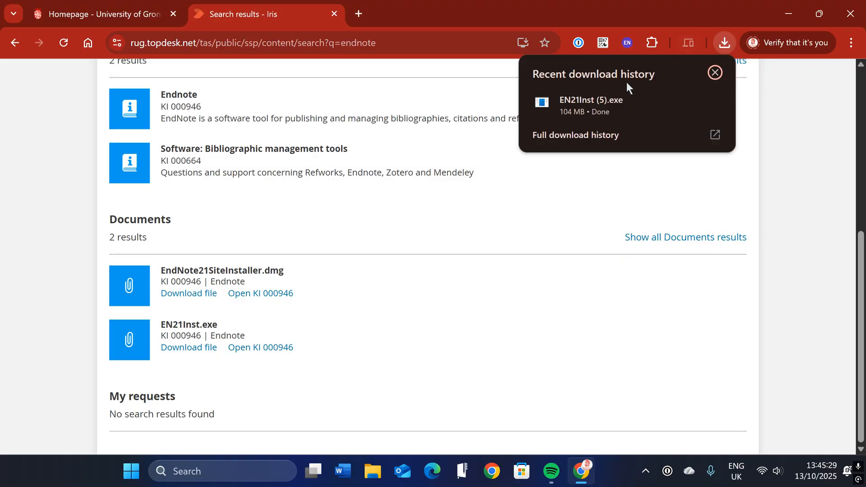
click(585, 108)
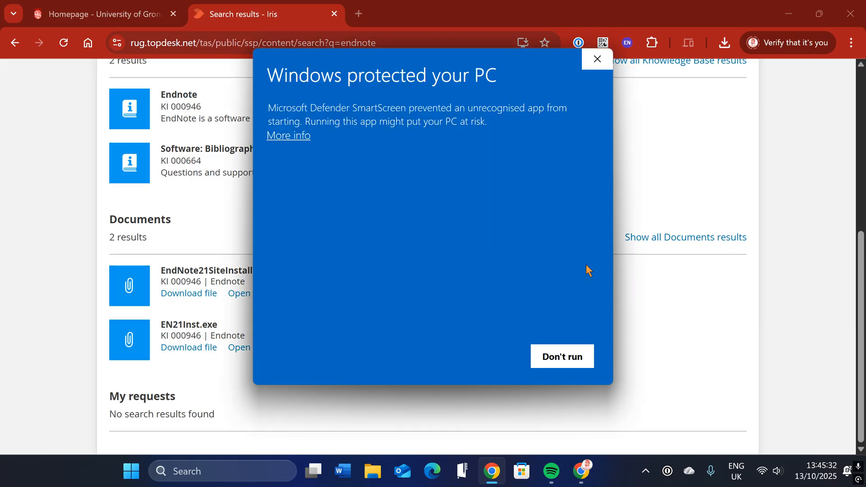
click(285, 137)
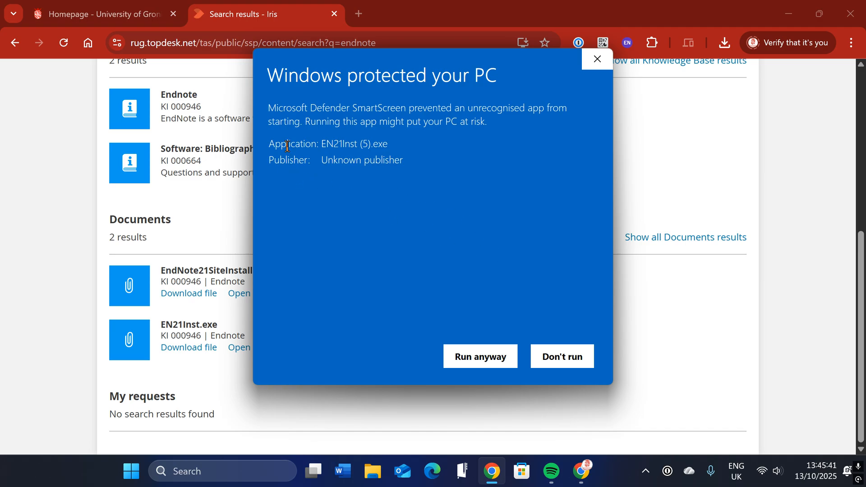
click(475, 358)
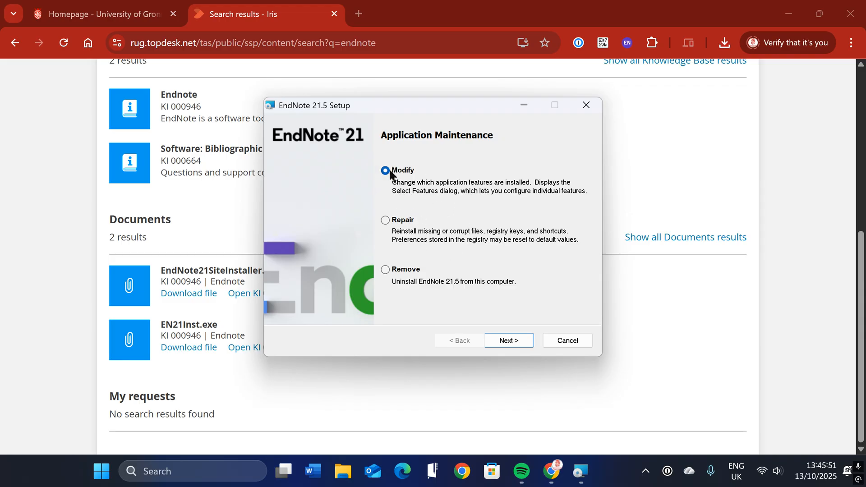
Step: Look over the Remove and Modify options in the EndNote 21.5 setup and exit it without making changes
click(393, 270)
click(395, 172)
click(566, 342)
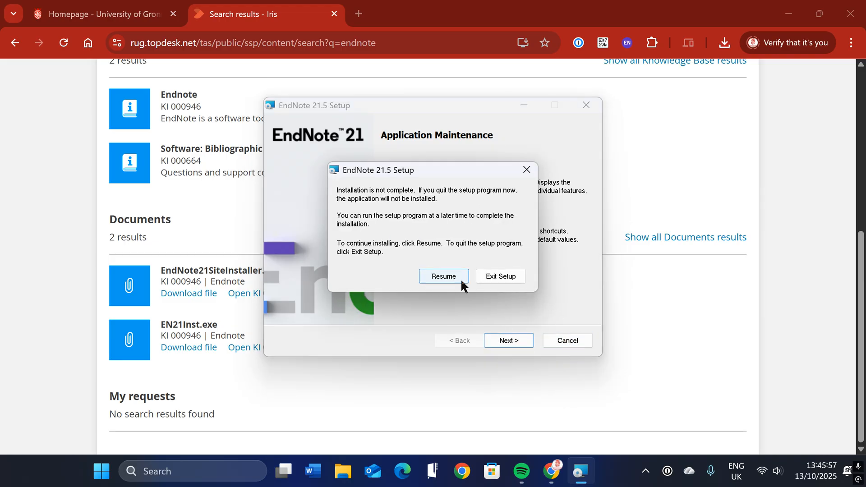
click(514, 278)
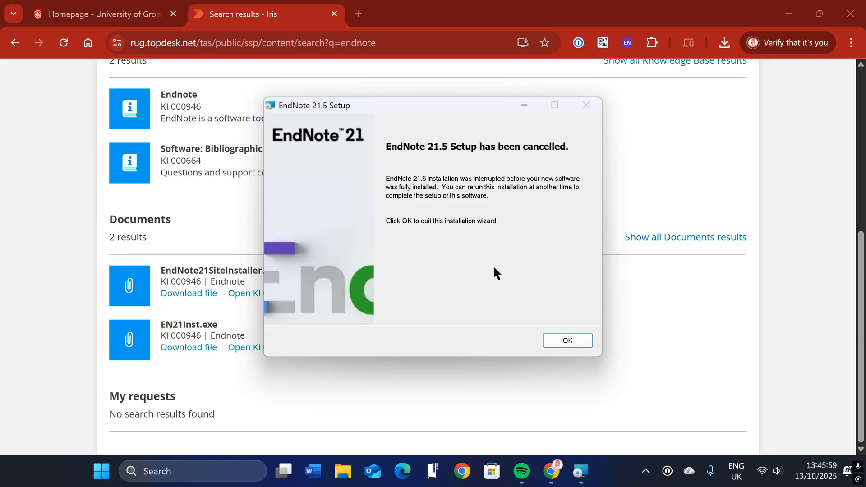
click(553, 338)
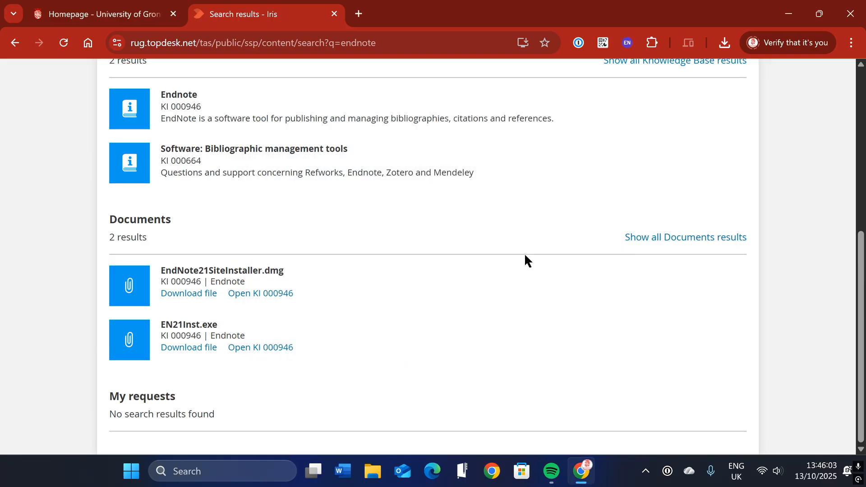
Step: Search Windows for "endnote" and open the EndNote app
key(super)
text(endnote)
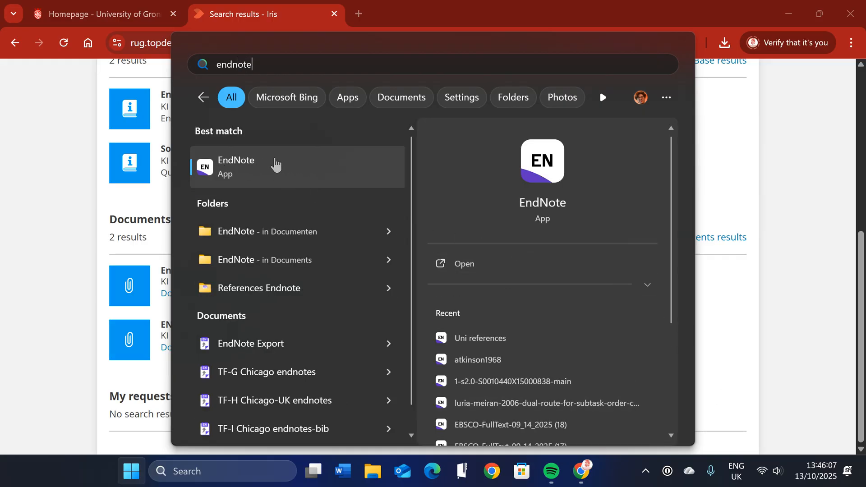
click(272, 169)
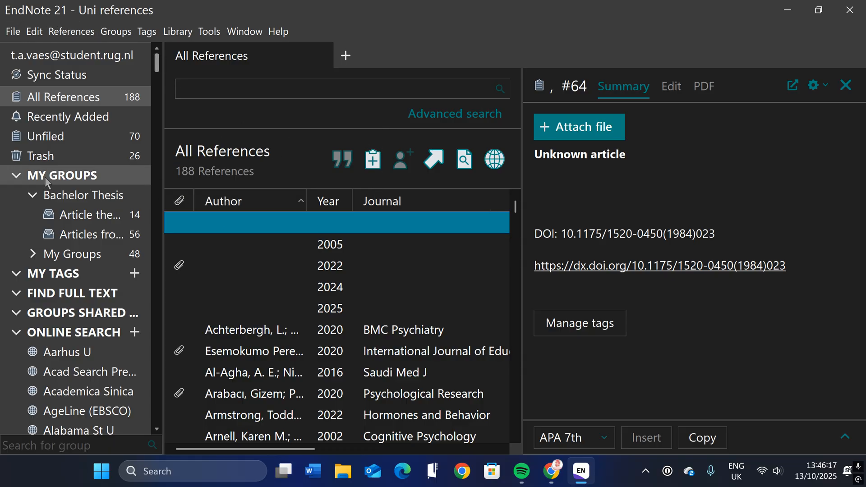
click(235, 37)
click(233, 12)
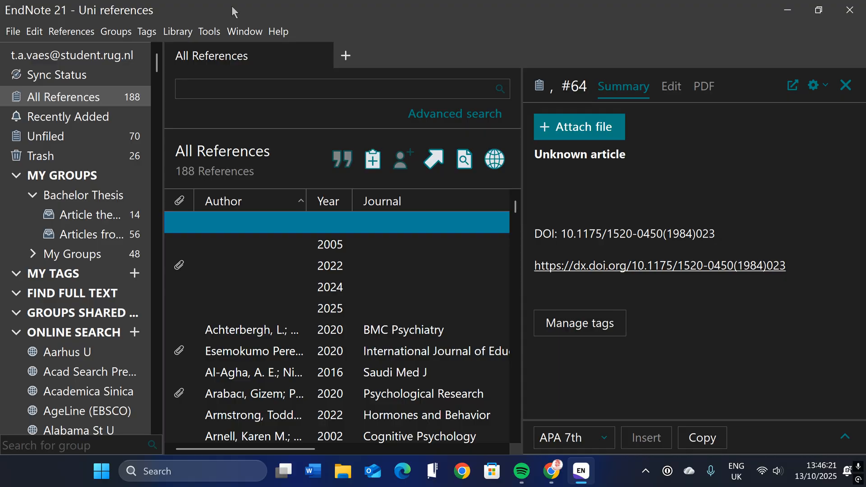
mouse_move(227, 32)
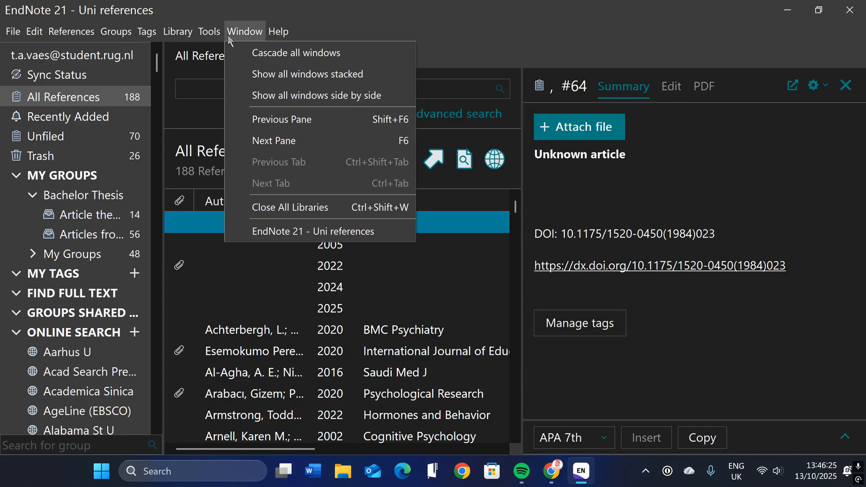
click(211, 35)
click(289, 9)
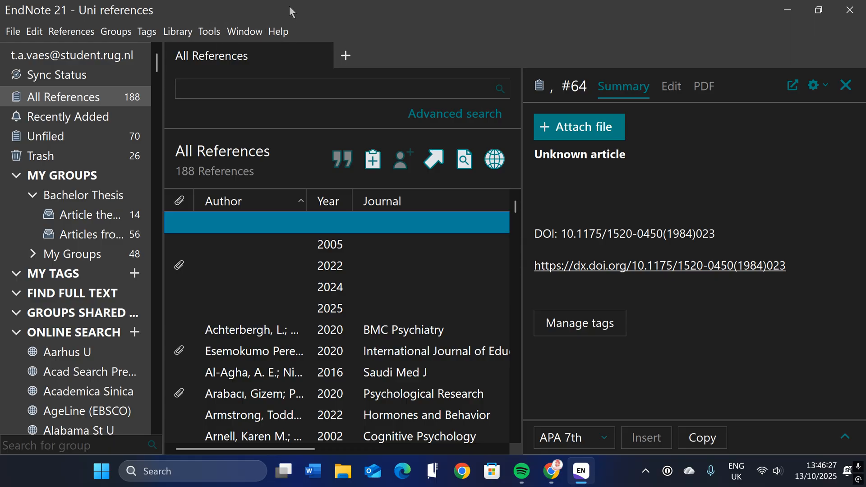
click(219, 32)
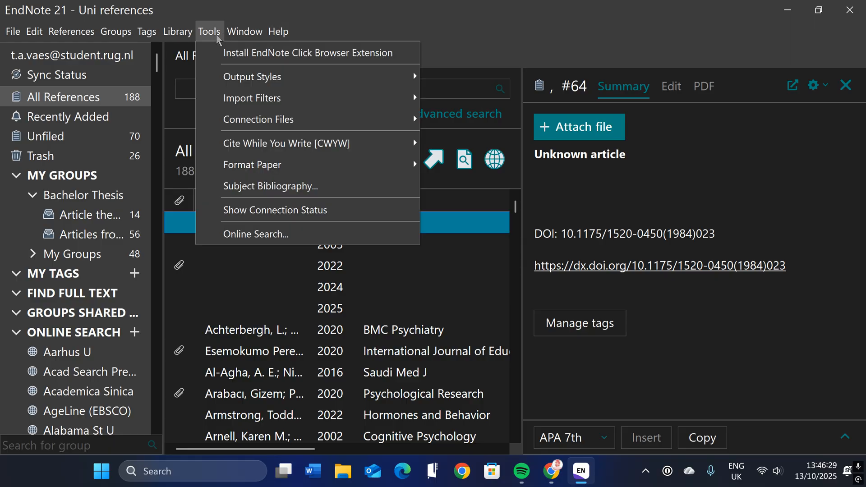
click(14, 33)
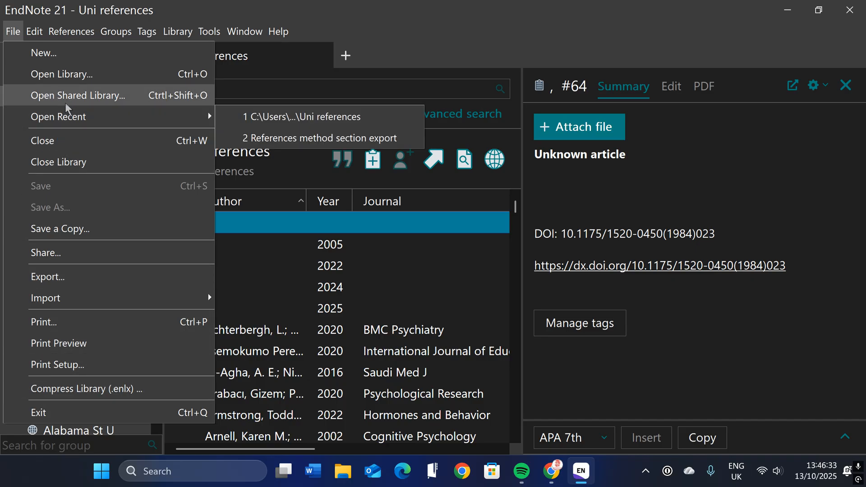
click(366, 5)
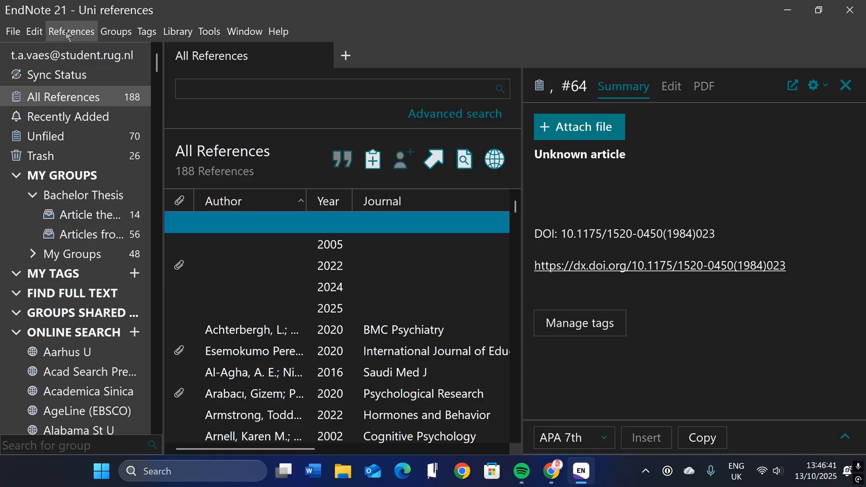
Step: Open the EndNote preferences and go through the categories to the Sync settings
click(51, 32)
mouse_move(44, 32)
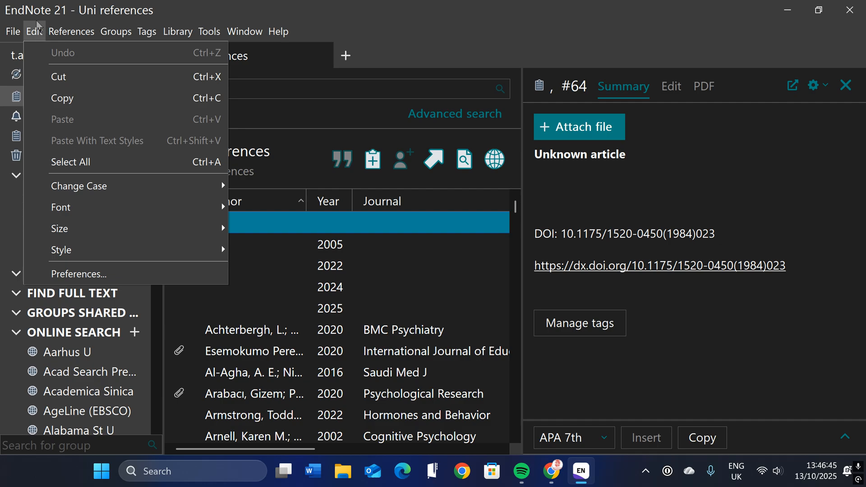
click(79, 273)
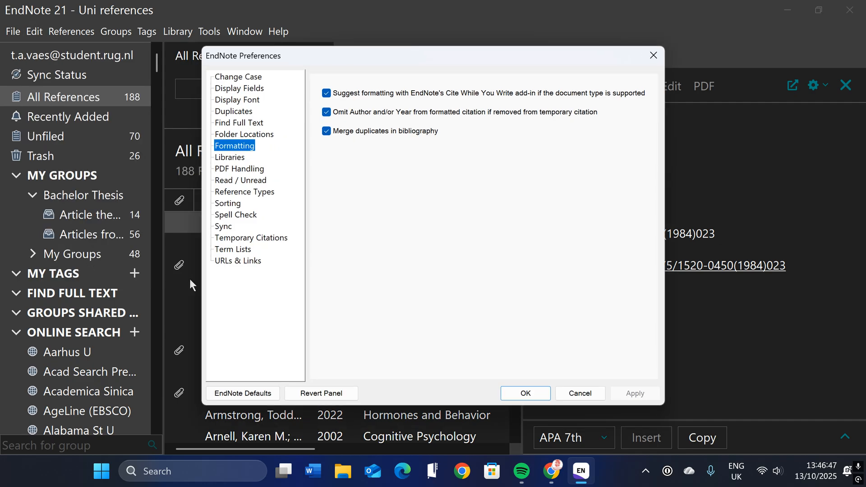
click(236, 77)
click(238, 100)
click(235, 122)
click(233, 146)
click(227, 170)
click(224, 227)
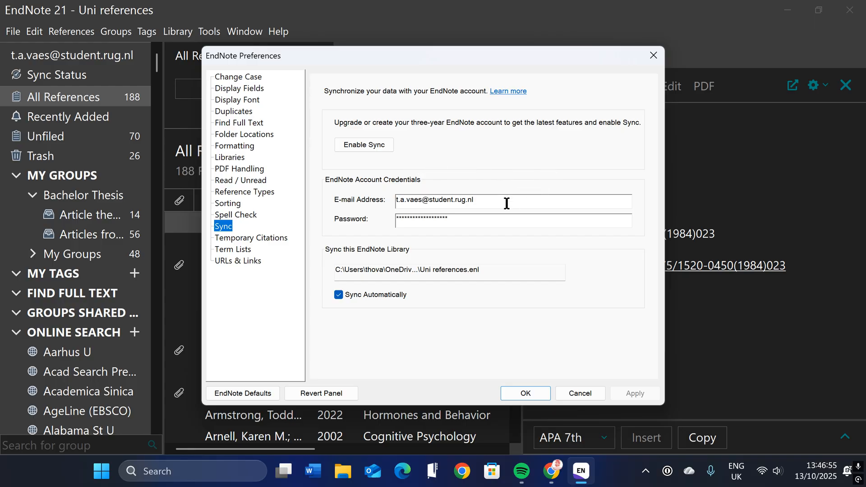
Step: Review the EndNote account's e-mail and password fields in the sync settings and accept the preferences
drag(564, 202, 397, 196)
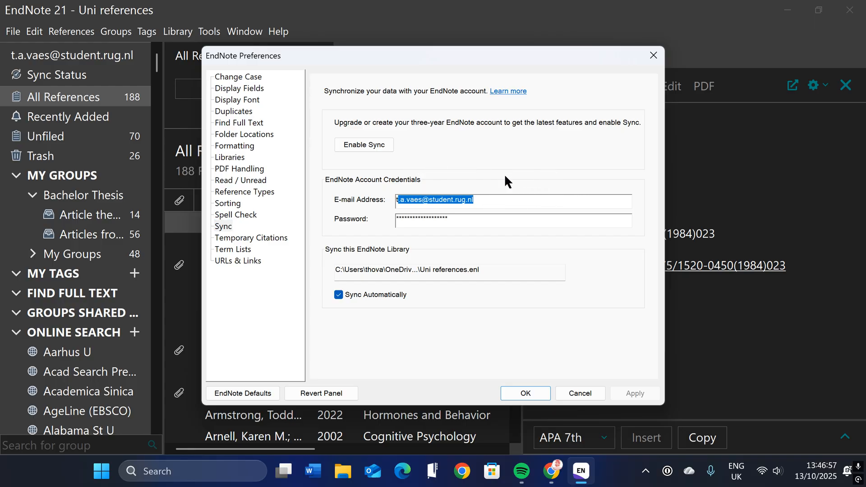
click(410, 201)
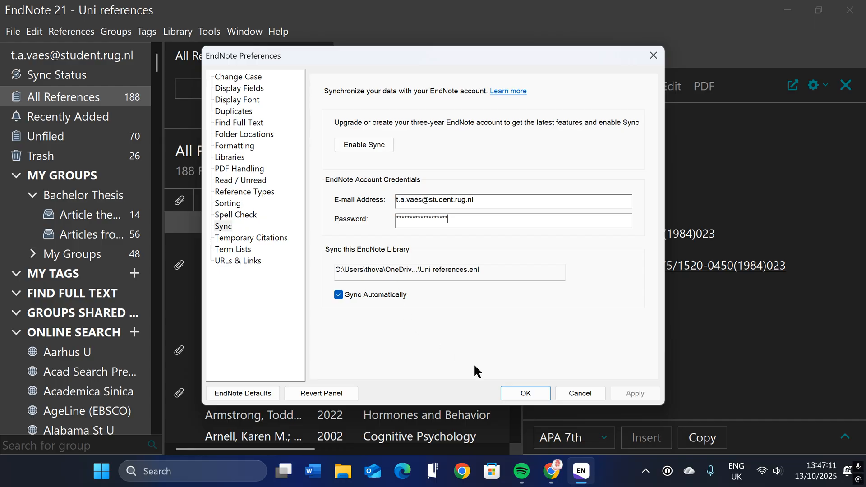
click(526, 395)
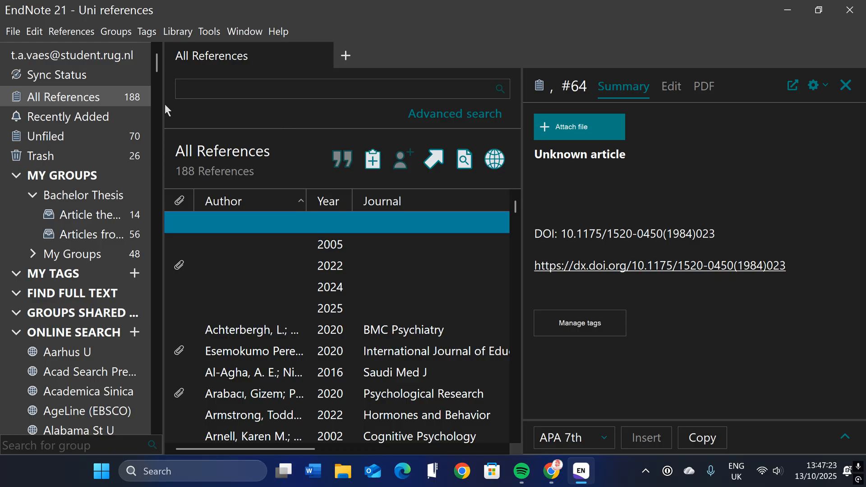
Step: Show all references in the library and look through the list to its end
click(86, 105)
scroll(347, 298, down, 5)
scroll(347, 298, down, 20)
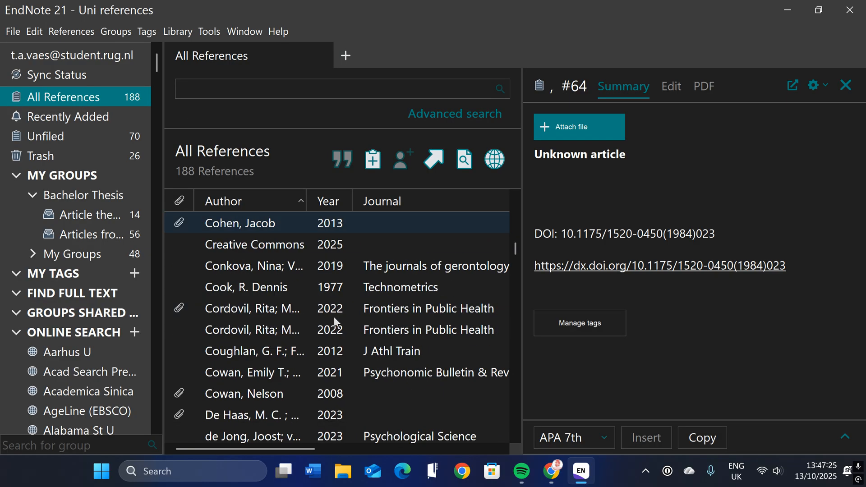
scroll(342, 322, down, 20)
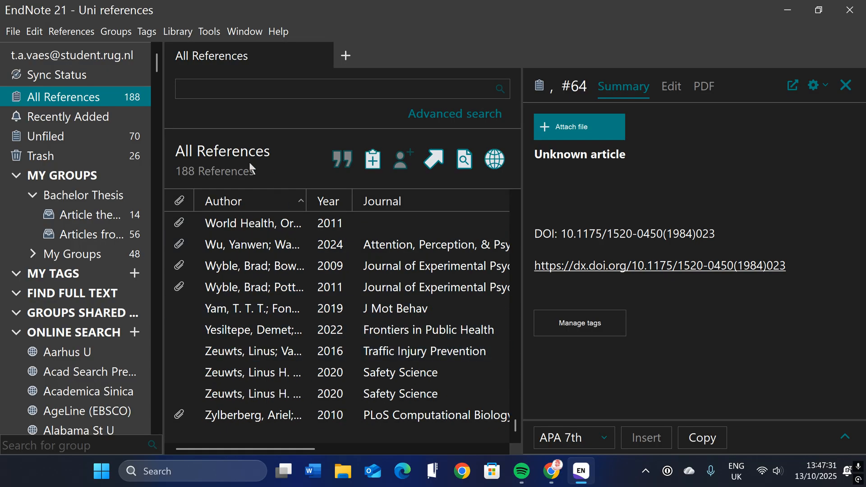
Step: Start finding reference updates for the selected reference and cancel the operation
click(71, 31)
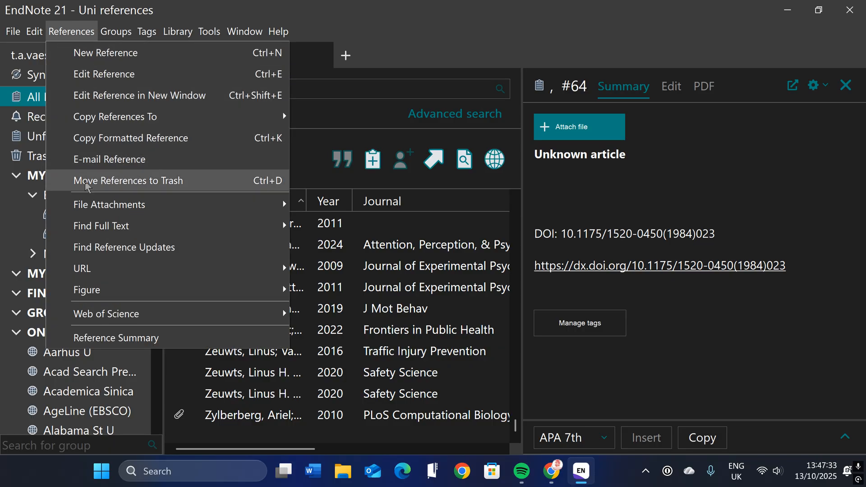
click(104, 247)
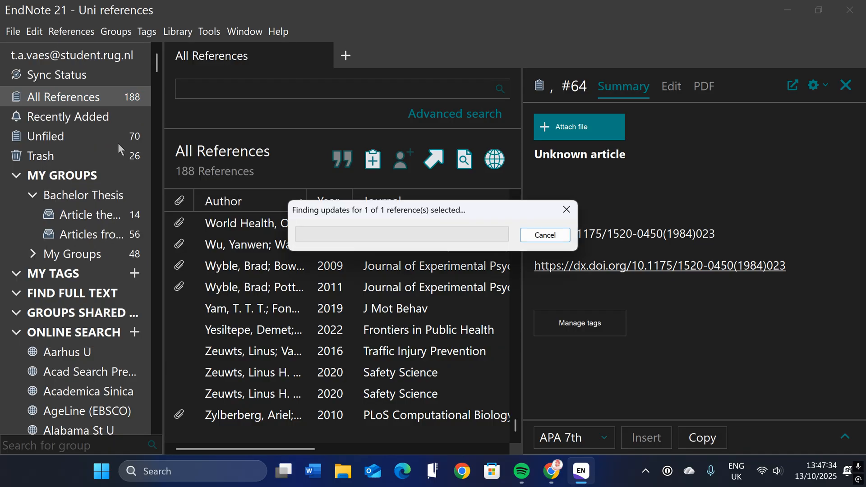
click(537, 234)
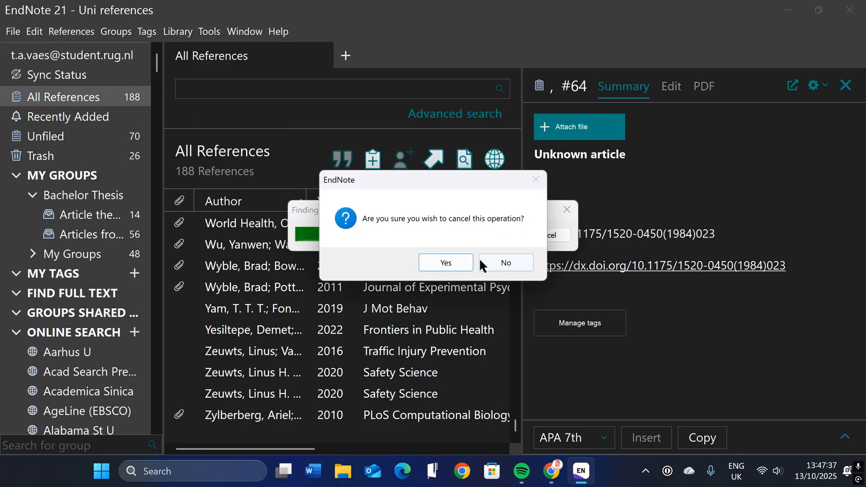
click(444, 261)
click(72, 31)
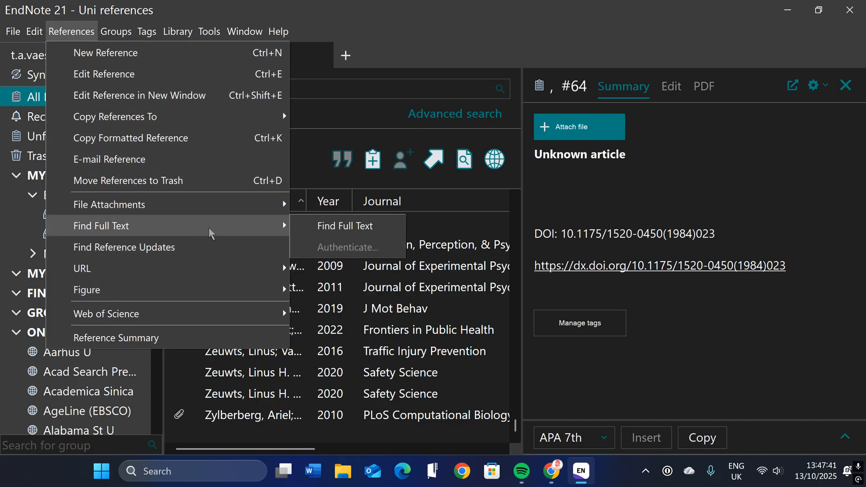
click(421, 7)
click(108, 33)
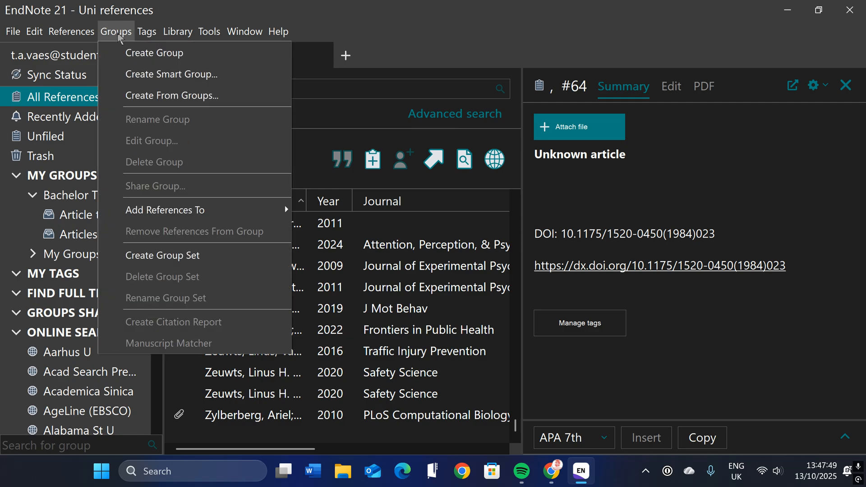
mouse_move(148, 33)
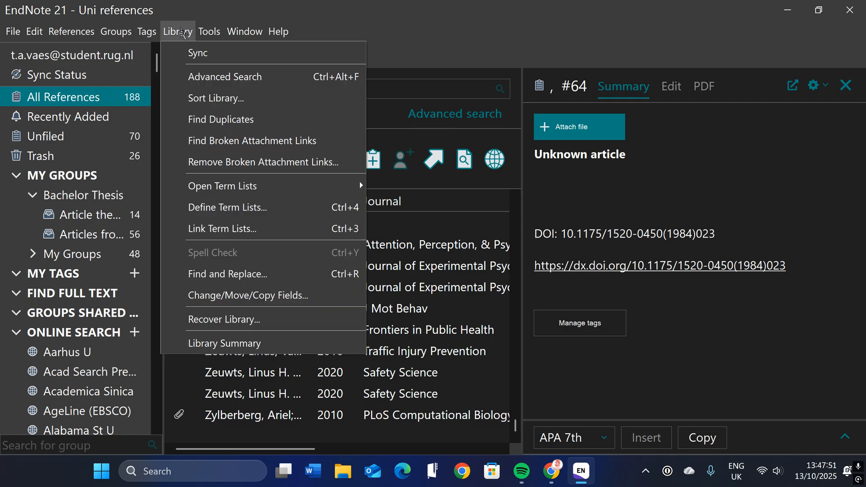
click(179, 32)
click(178, 32)
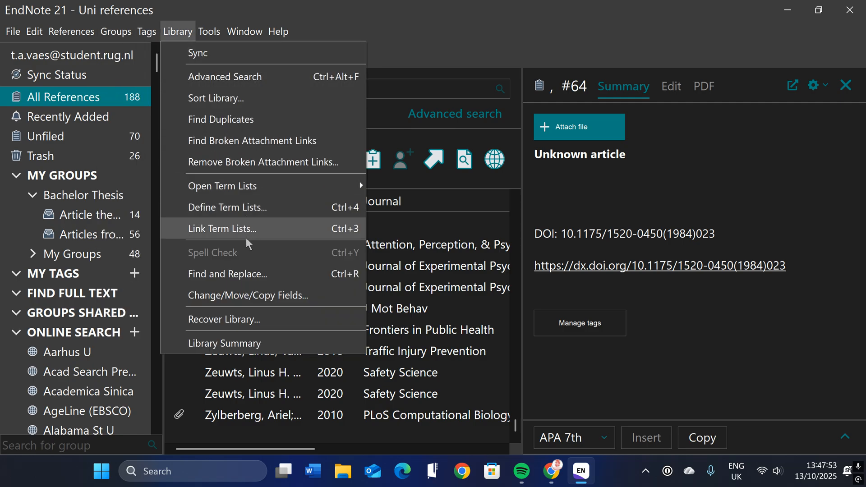
Step: Sync the library and show its sync status
click(212, 53)
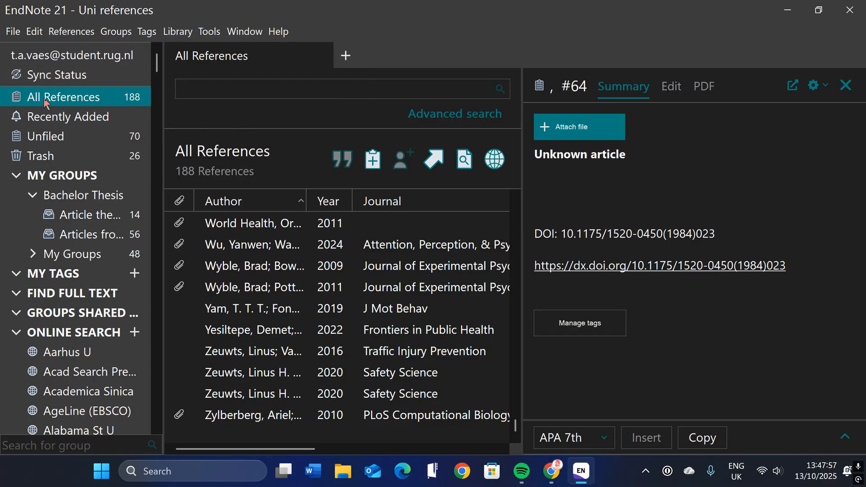
click(67, 76)
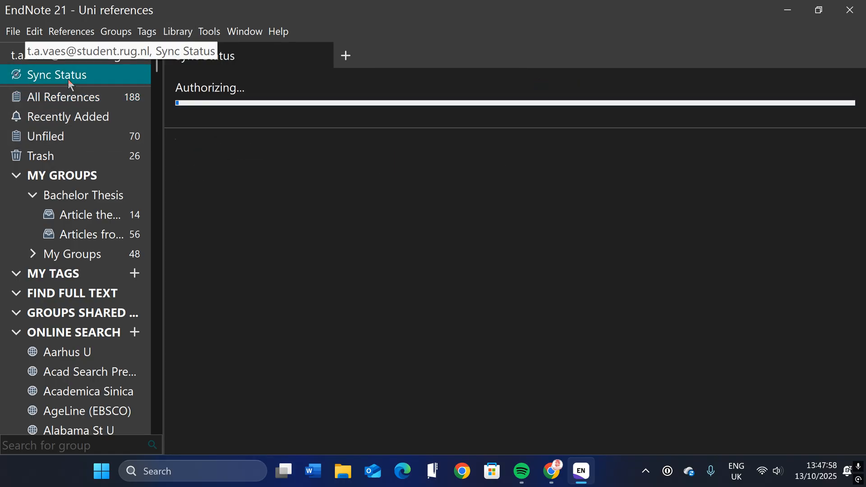
click(189, 91)
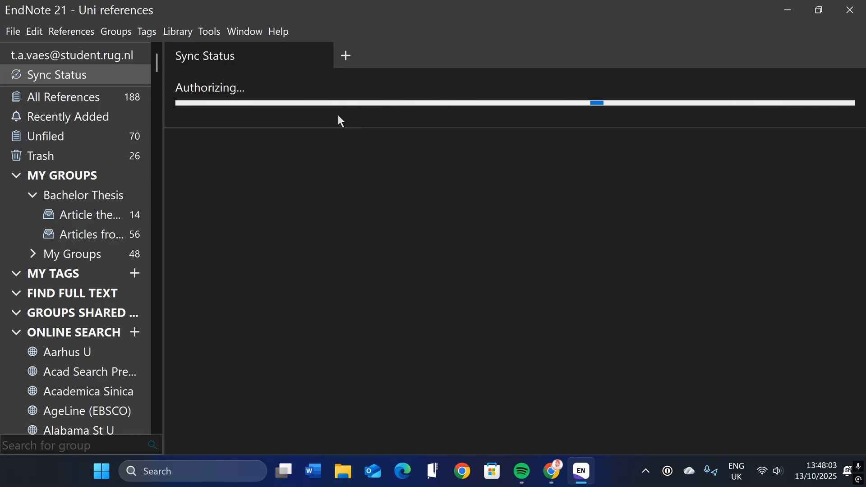
Step: Look through EndNote's output styles and its Cite While You Write commands
click(209, 31)
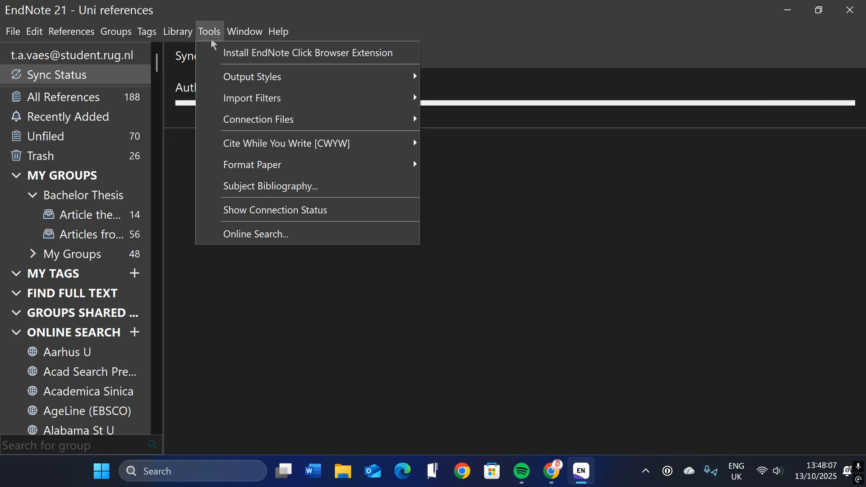
mouse_move(284, 77)
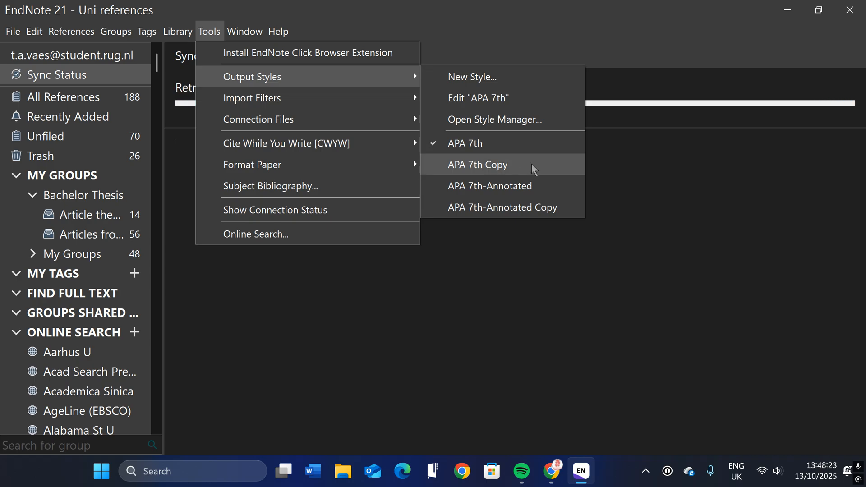
mouse_move(277, 151)
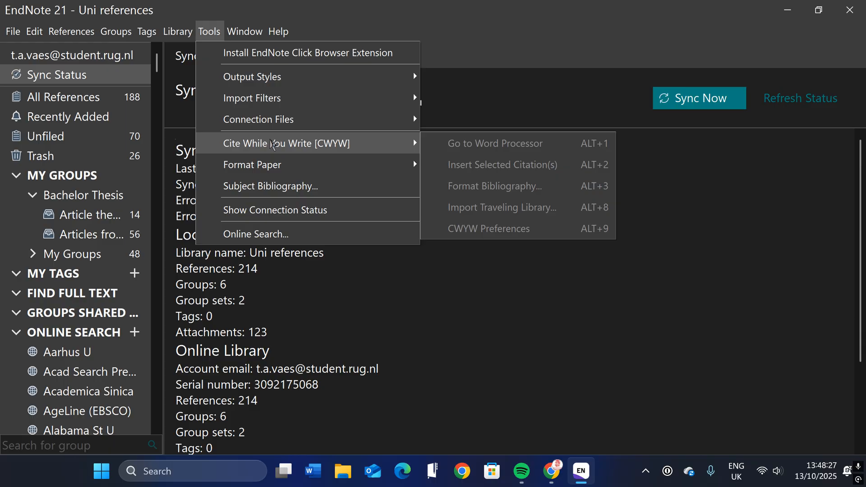
Step: Switch to Word, create a blank document and show its EndNote 21 tools
click(502, 7)
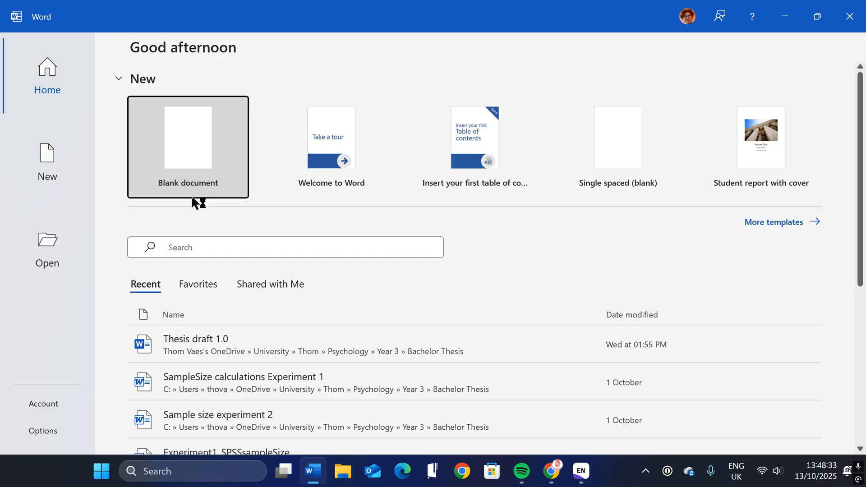
click(193, 198)
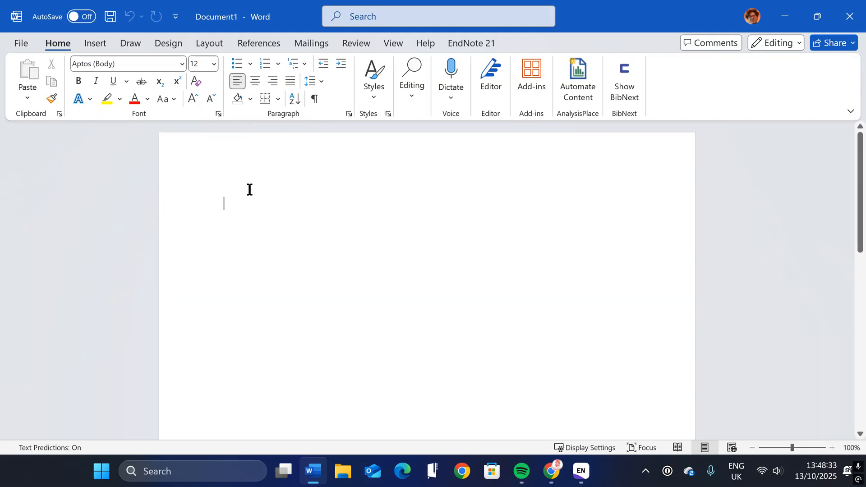
click(470, 44)
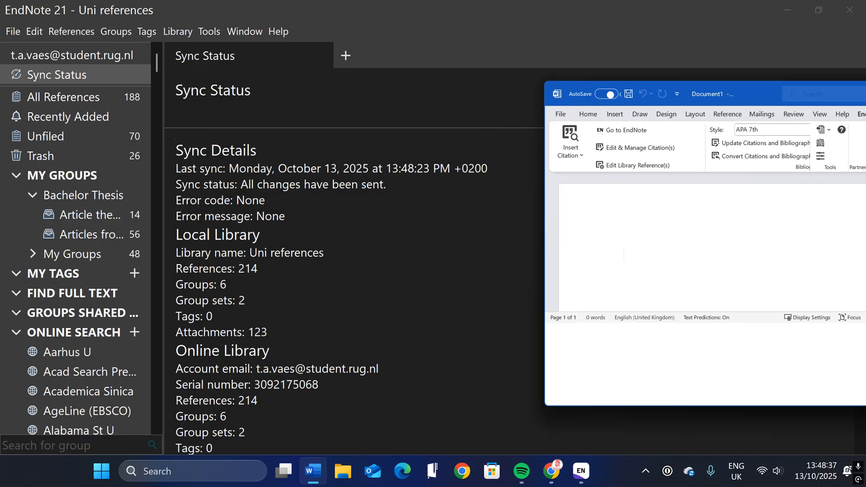
Step: Go from EndNote to the open Word document with the Cite While You Write command Go to Word Processor
click(204, 31)
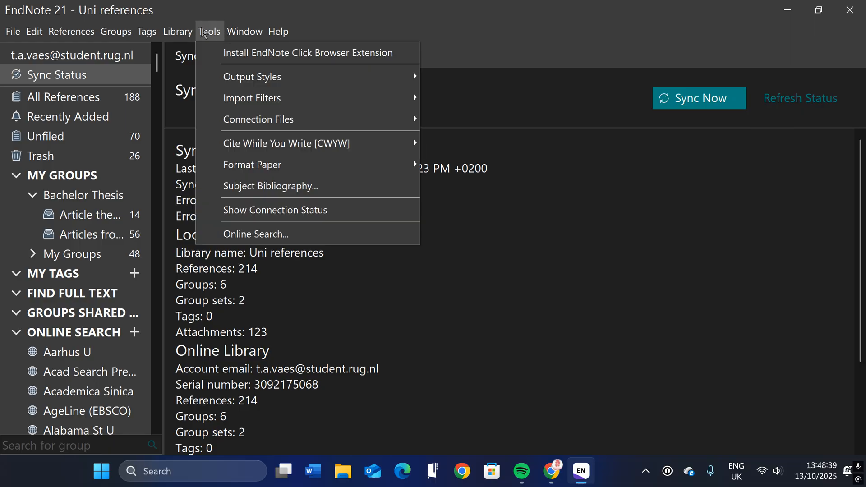
mouse_move(253, 143)
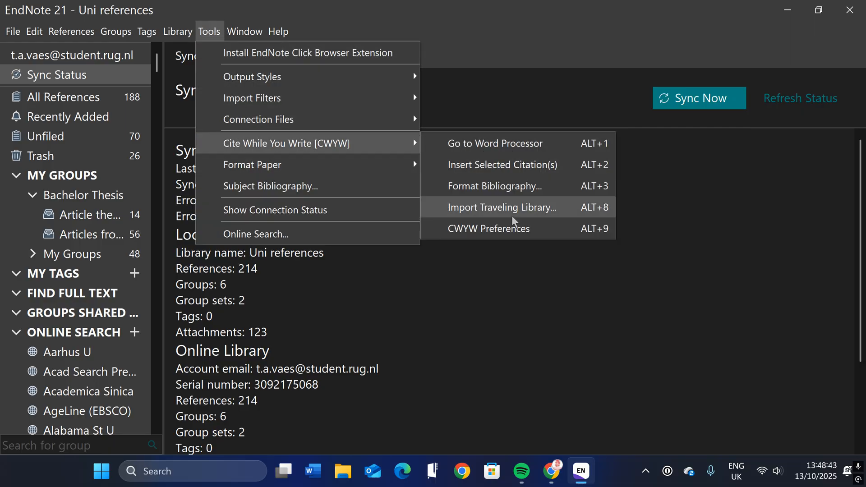
click(496, 143)
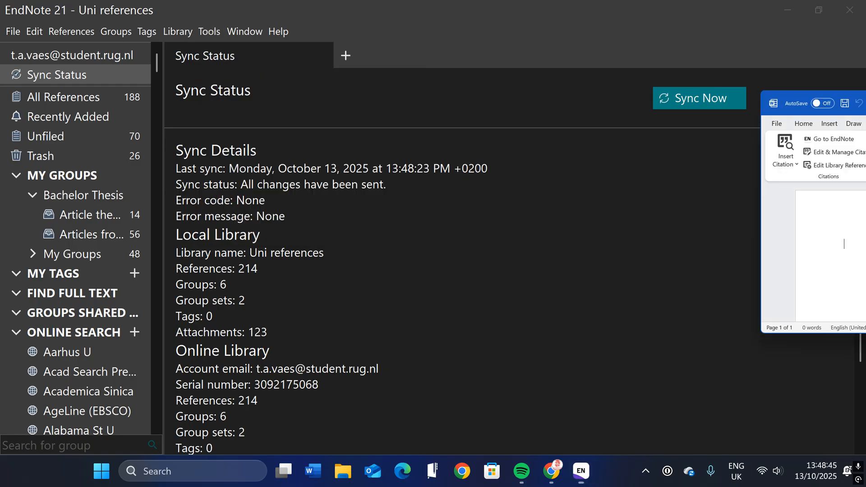
drag(865, 103, 549, 1)
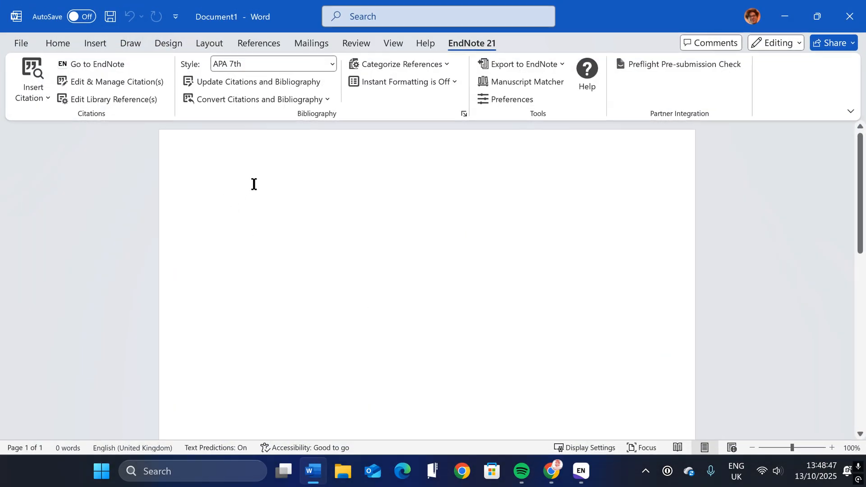
Step: Review the general Cite While You Write preferences, accept them and close the Word document
click(496, 100)
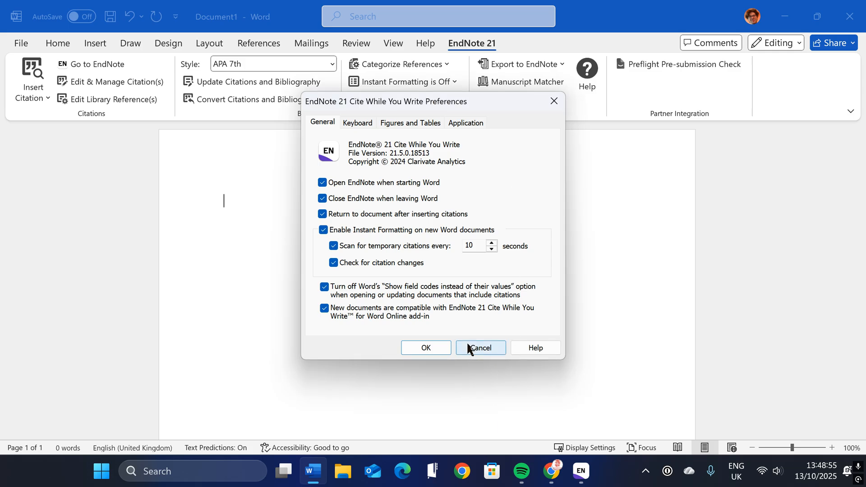
click(433, 351)
click(850, 17)
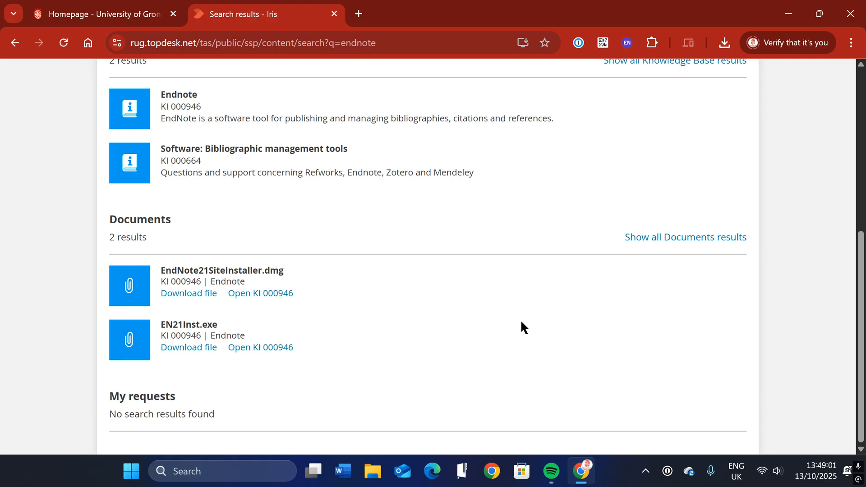
Step: Reopen Word with a new blank document and show the EndNote 21 tools
click(343, 471)
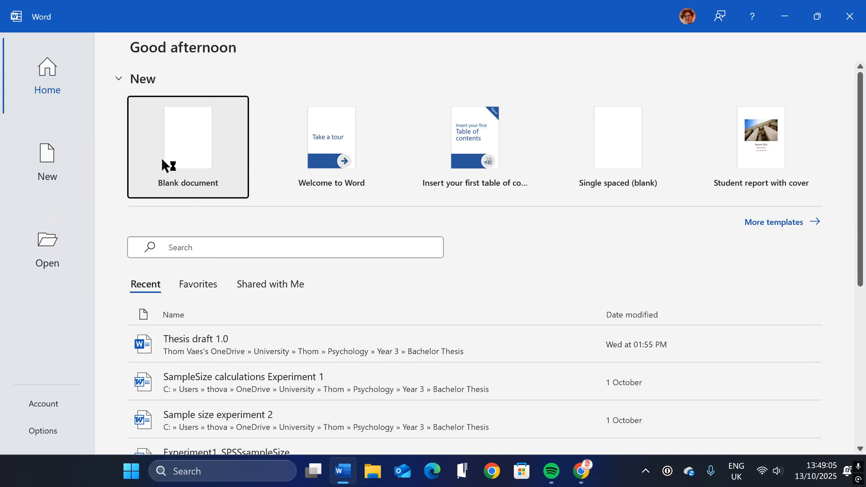
click(165, 163)
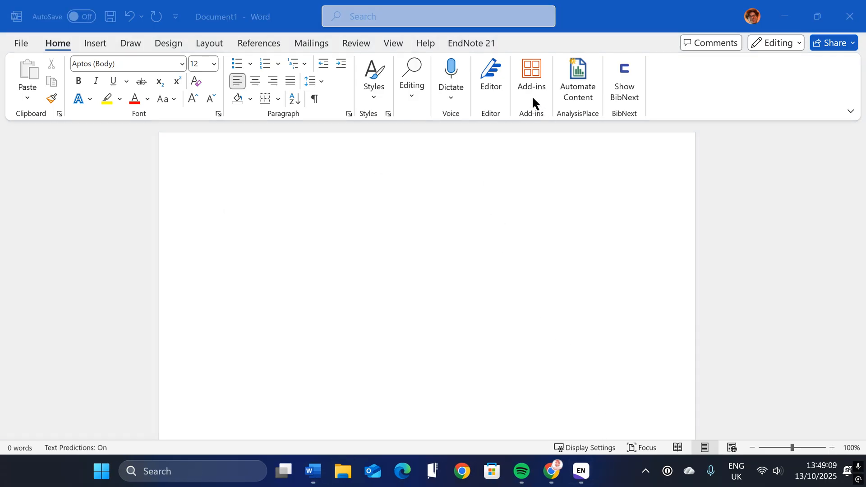
click(457, 46)
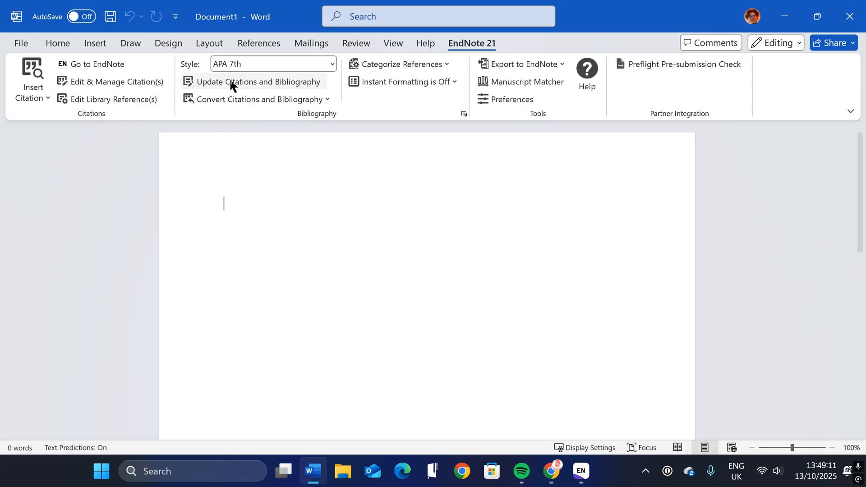
Step: Find the 2020 article on loneliness among young people with depression by its author and insert it as a citation
click(36, 85)
click(28, 72)
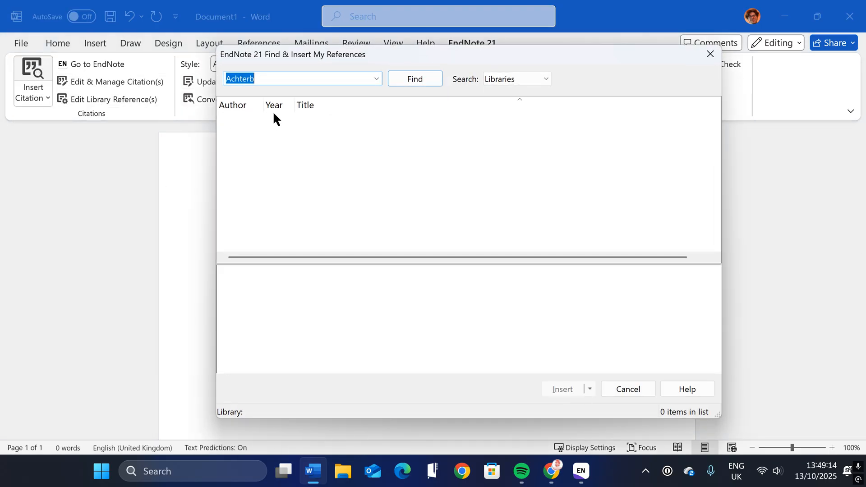
click(426, 77)
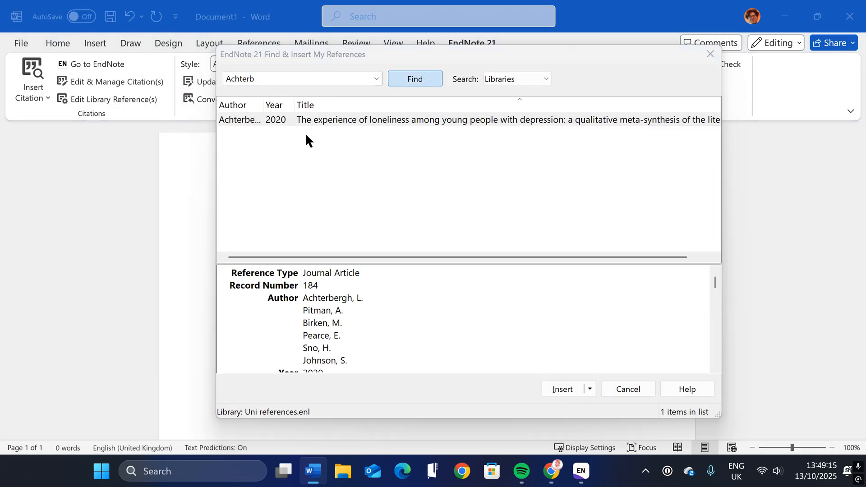
click(307, 120)
click(554, 388)
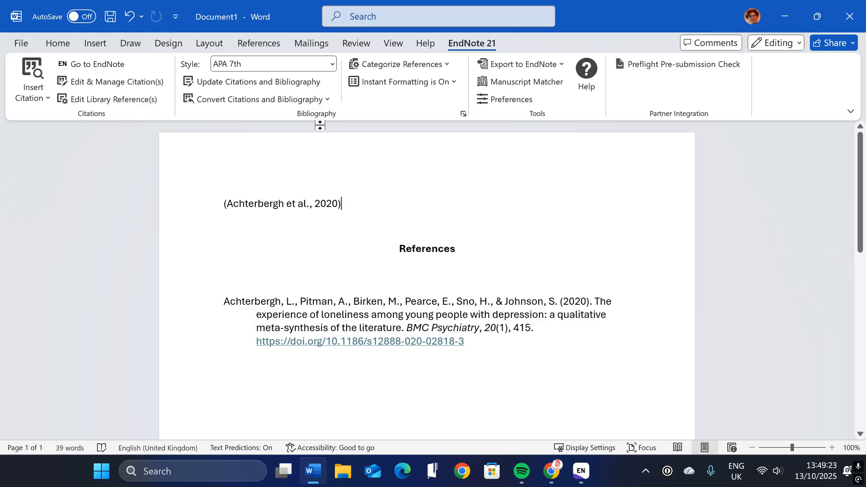
Step: Convert the citation and bibliography to plain text, continuing without saving the document
click(269, 100)
click(444, 313)
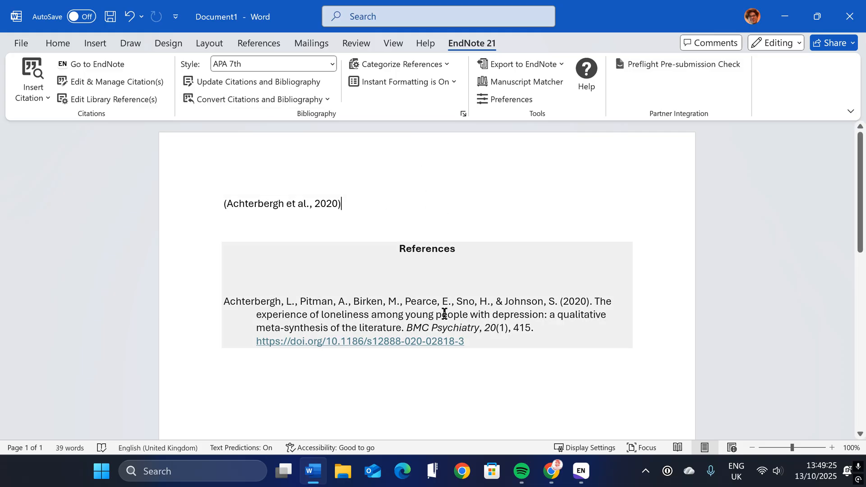
click(283, 104)
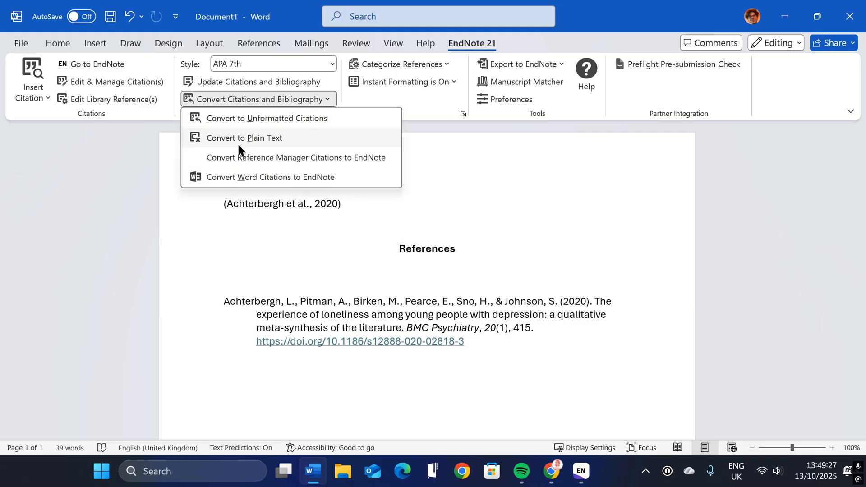
click(195, 138)
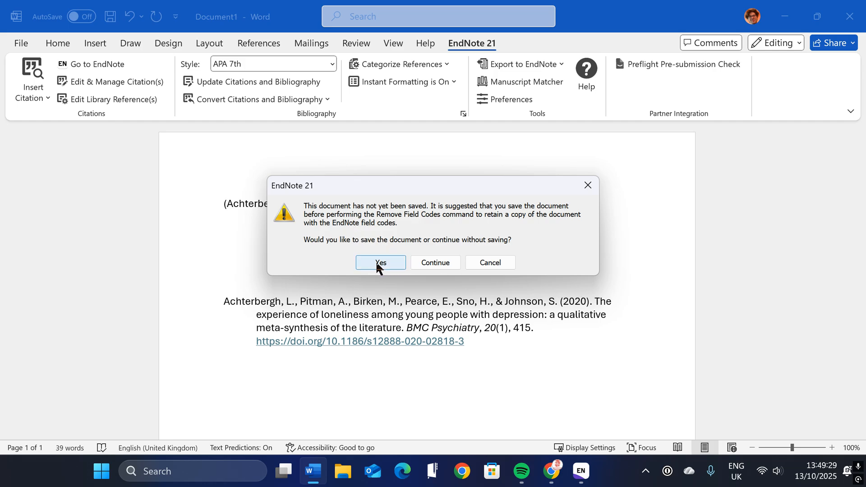
click(426, 264)
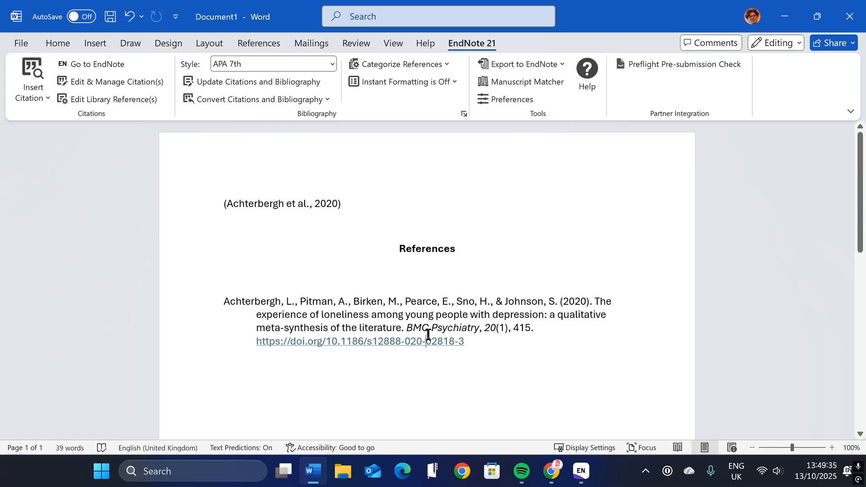
Step: Select parts of the plain-text citation and reference list, then delete and restore the "f" in the References heading
drag(552, 337, 234, 179)
click(275, 223)
triple_click(280, 209)
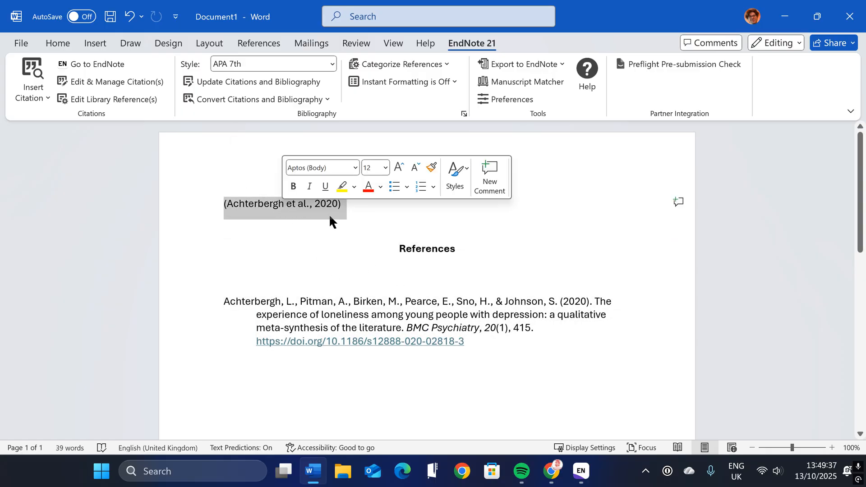
click(427, 275)
key(BackSpace)
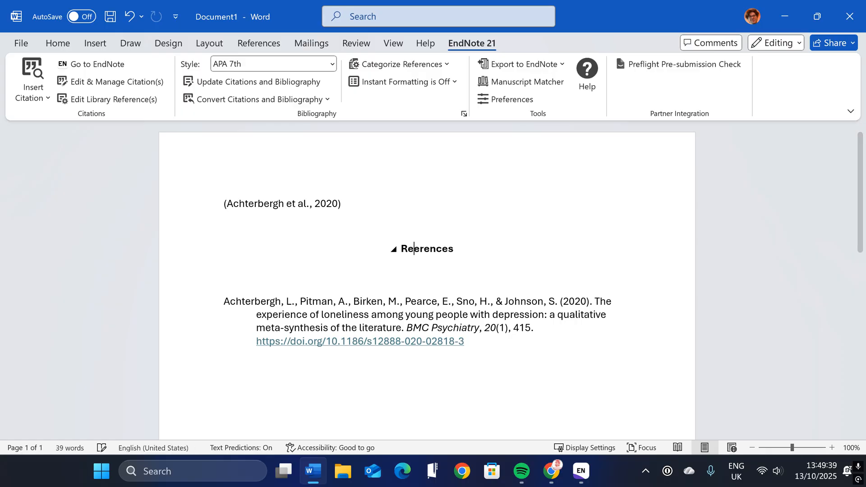
text(f)
Step: Undo the conversion of the citation and bibliography to plain text and select the in-text citation
click(417, 340)
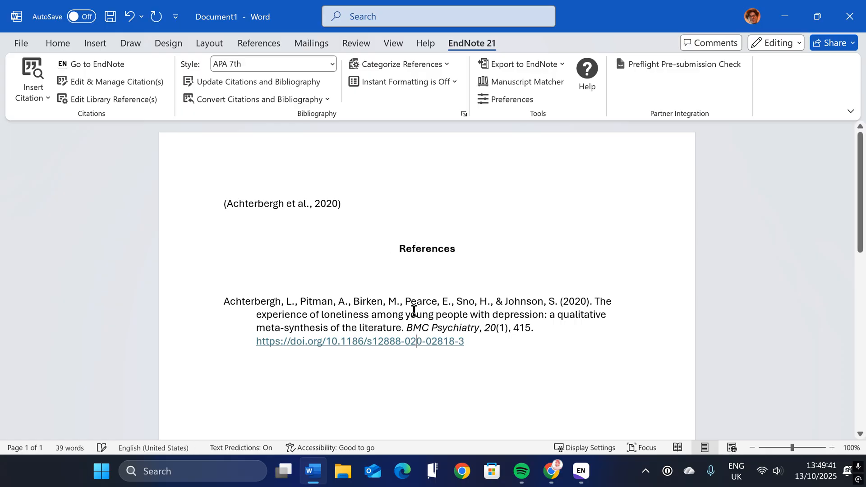
key(ctrl+z)
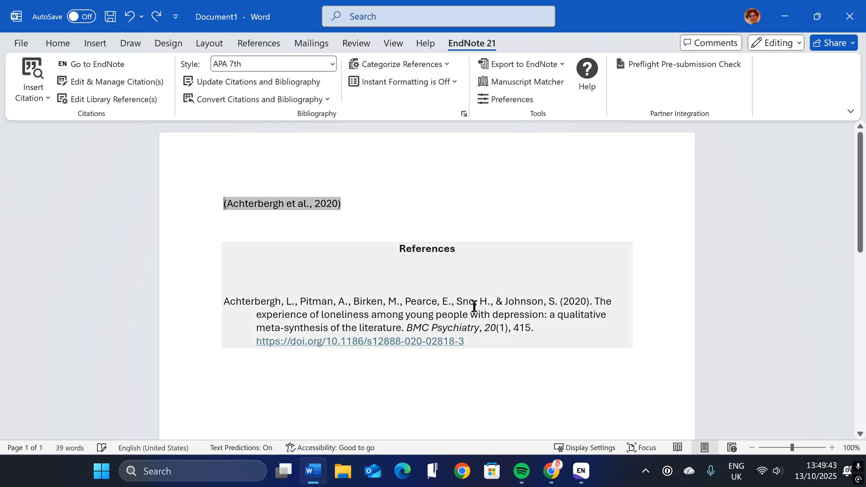
click(303, 204)
Step: Edit the in-text citation to exclude the author
right_click(249, 202)
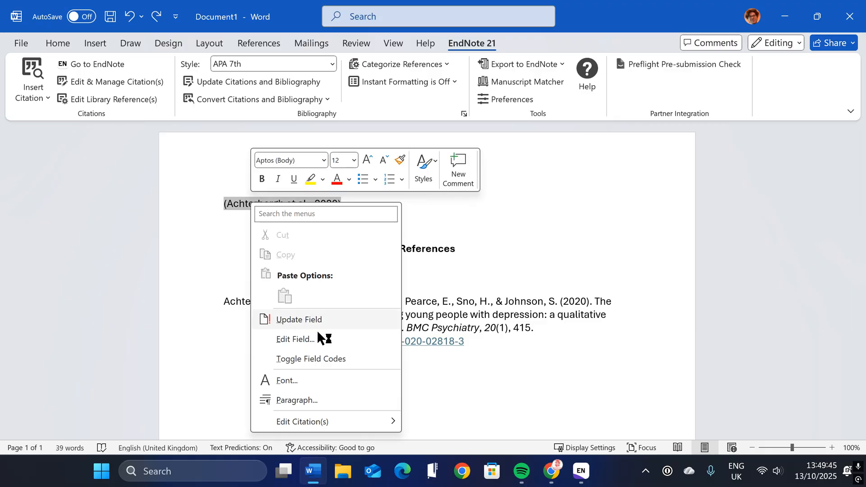
key(Escape)
right_click(263, 205)
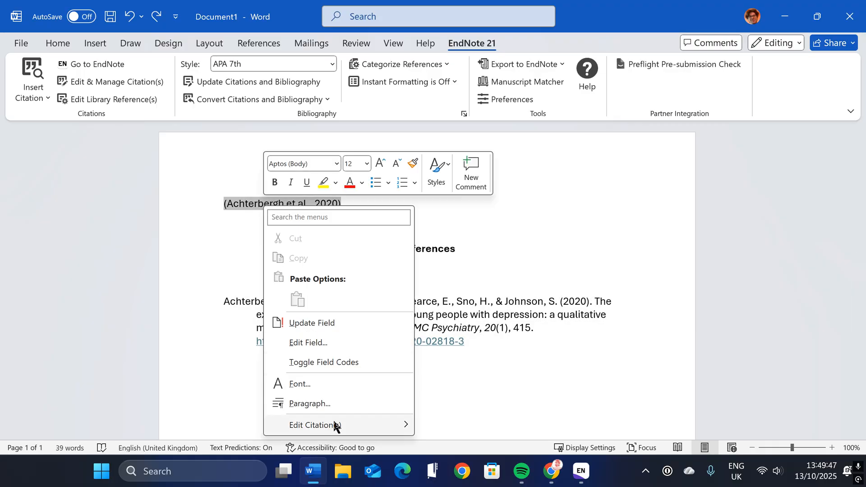
mouse_move(334, 432)
click(480, 322)
right_click(307, 206)
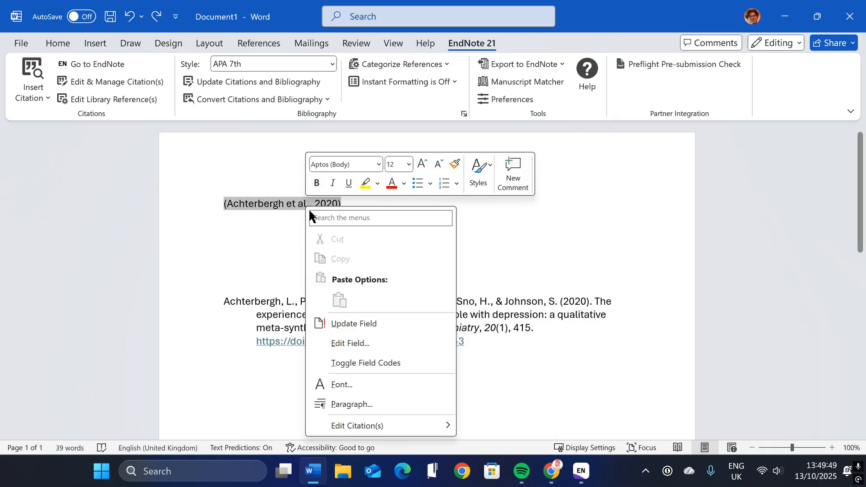
mouse_move(358, 424)
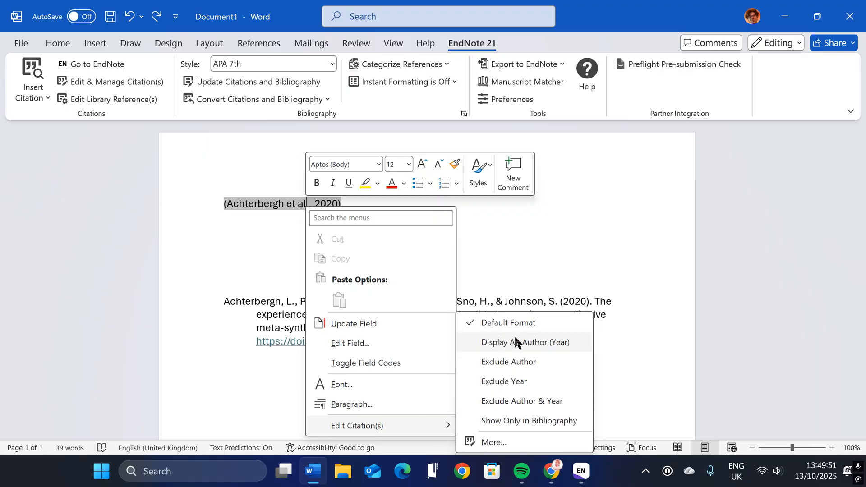
click(505, 363)
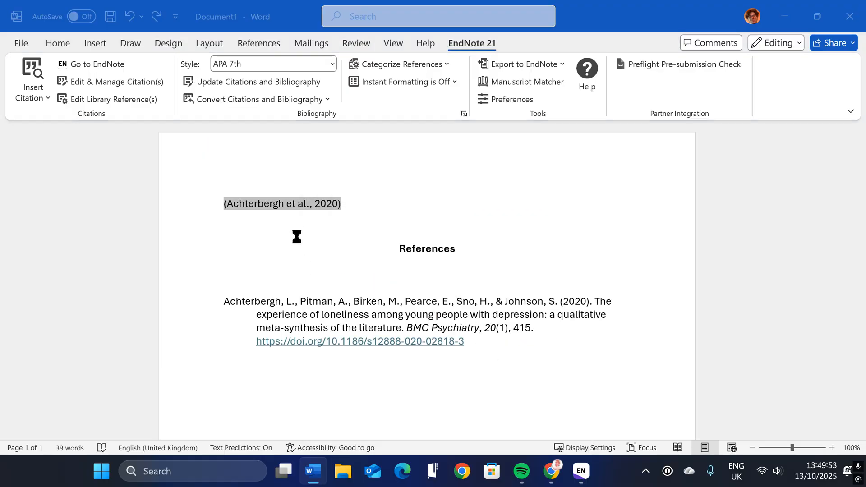
Step: Change the in-text citation back to showing both the author and the year
right_click(234, 206)
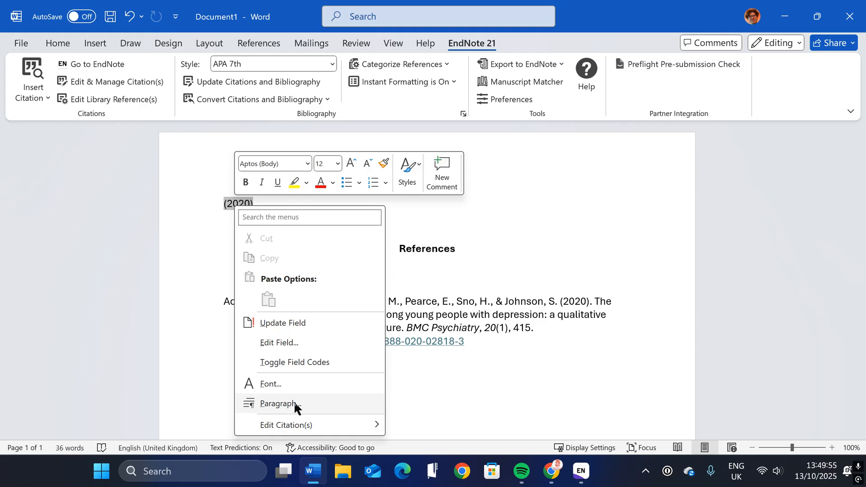
mouse_move(304, 421)
click(437, 321)
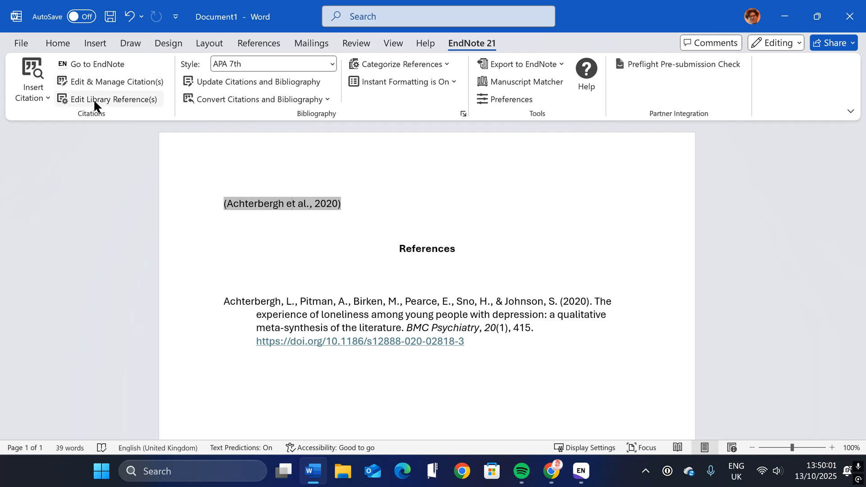
Step: Search for "fabio" and add the 2020 Fabio reference to the Achterbergh citation group, placing it above the Achterbergh entry
click(63, 82)
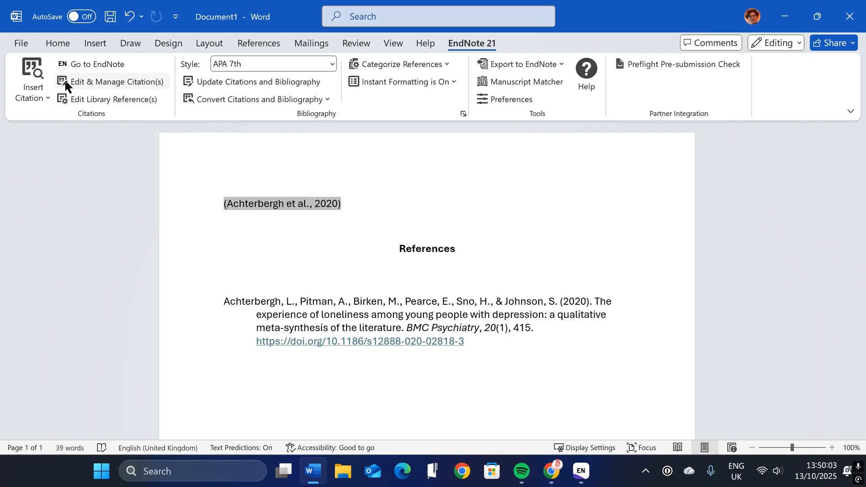
click(601, 87)
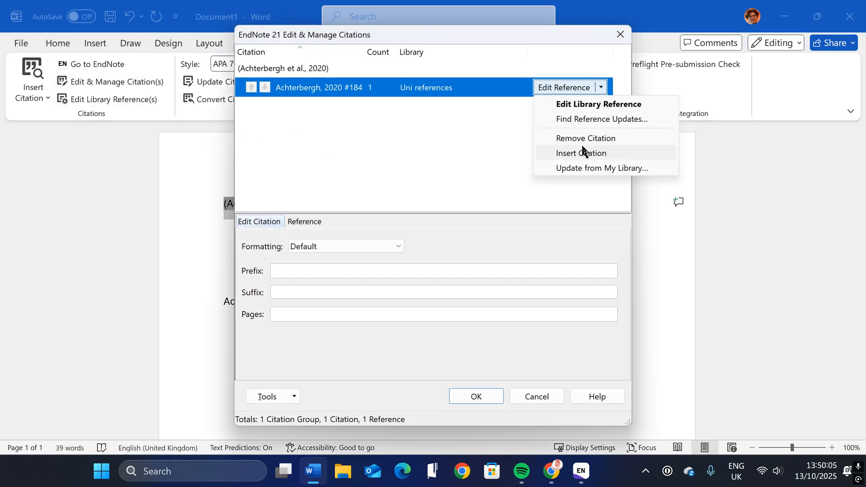
click(572, 153)
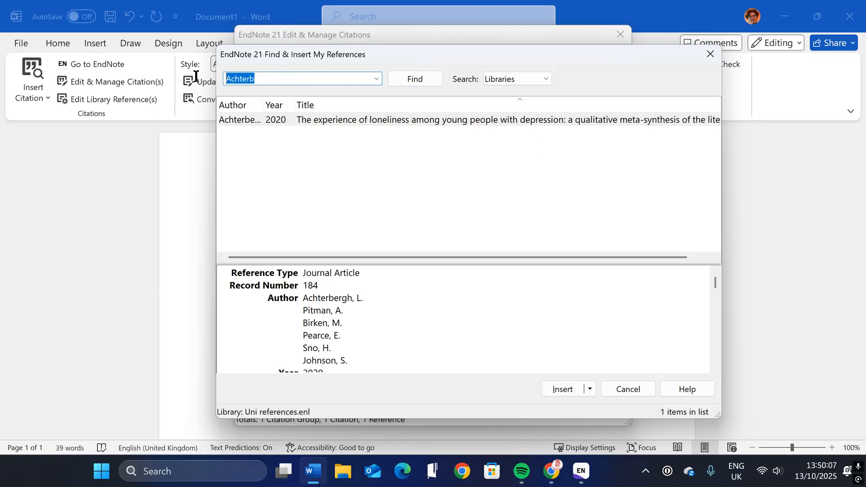
text(fabio)
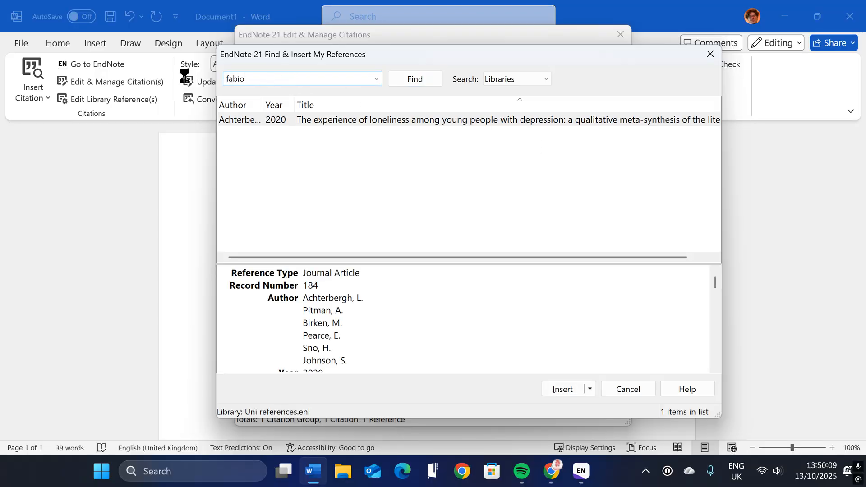
click(236, 136)
click(246, 143)
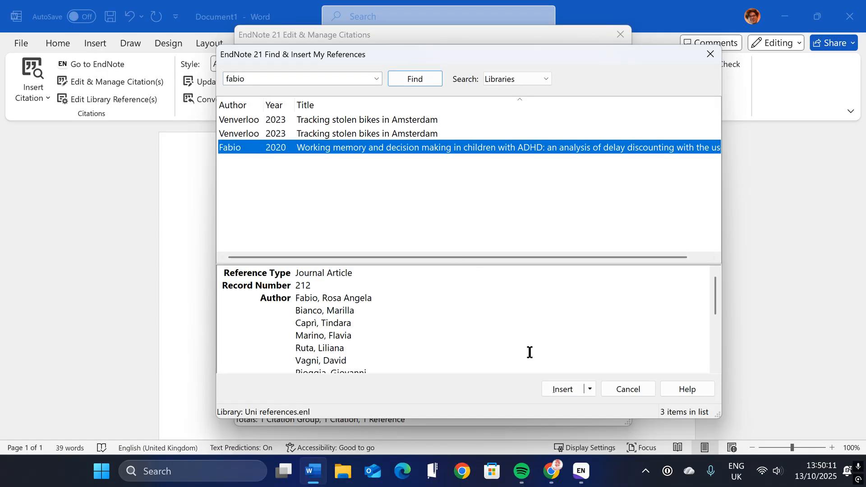
click(564, 389)
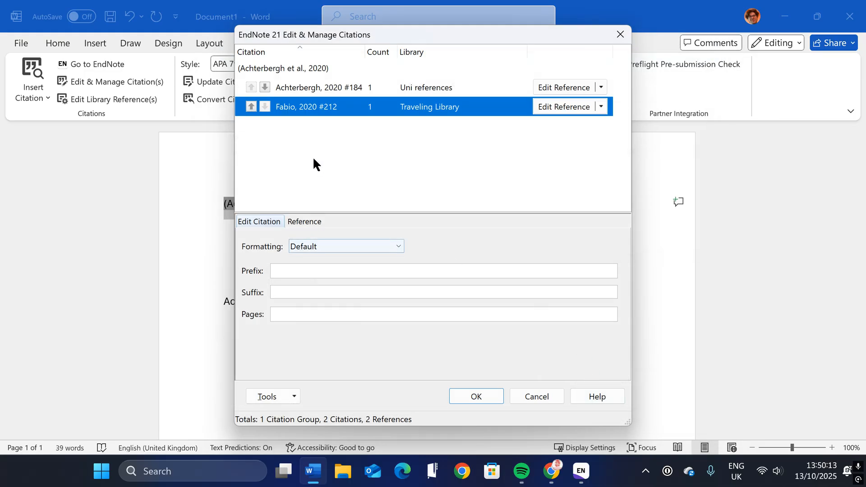
click(251, 106)
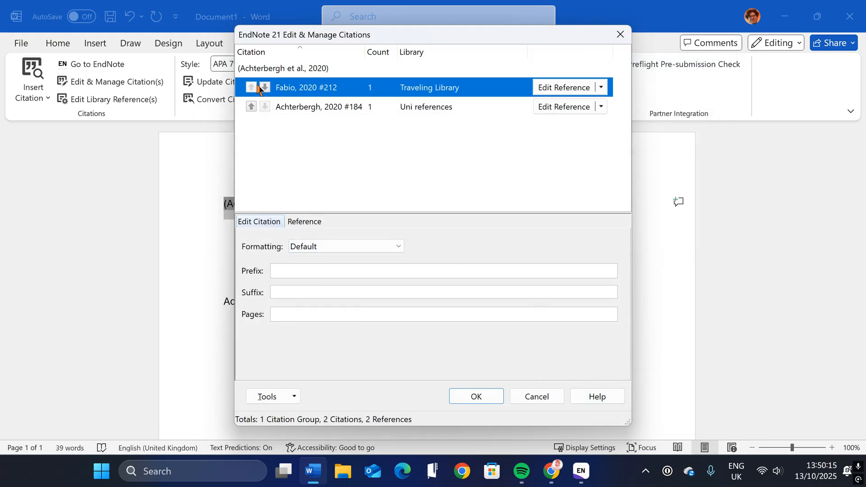
click(480, 391)
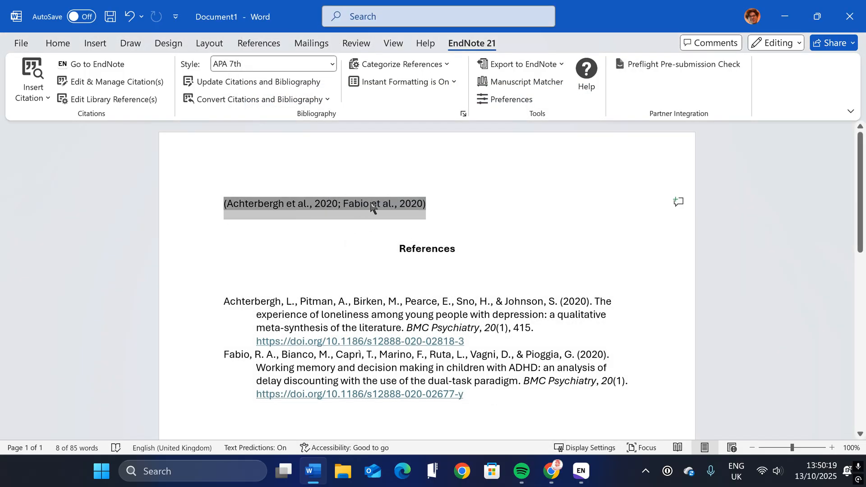
right_click(303, 204)
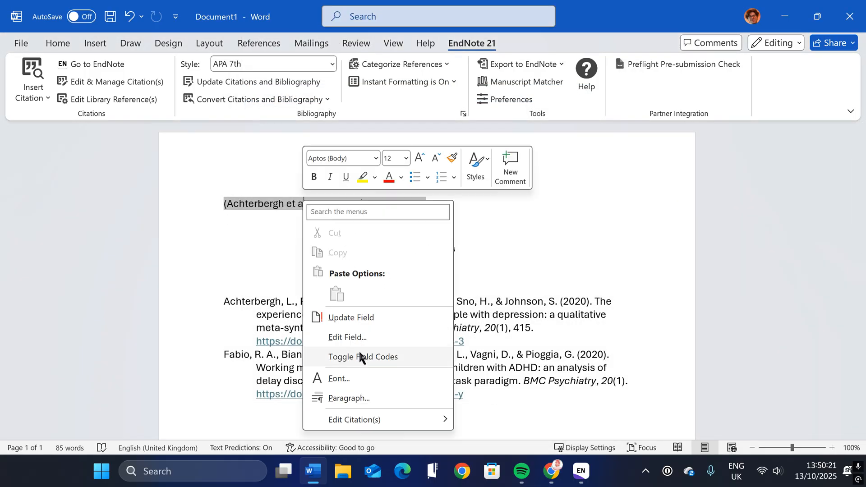
click(99, 69)
click(99, 72)
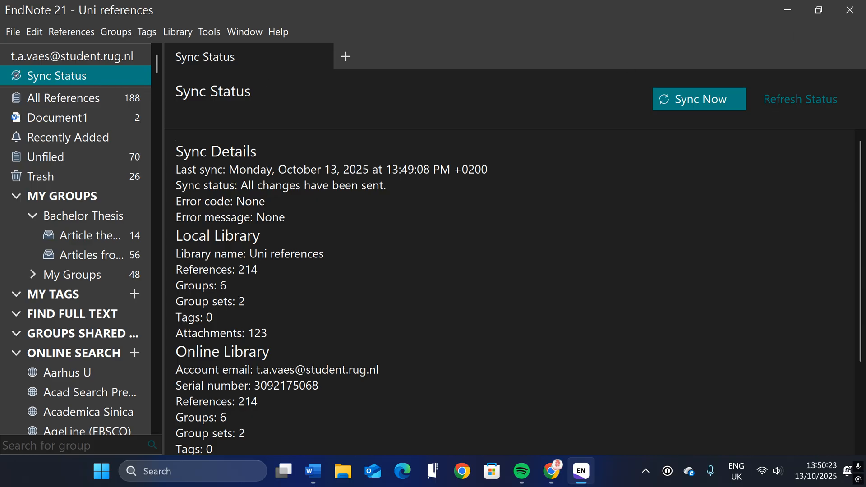
key(alt+Tab)
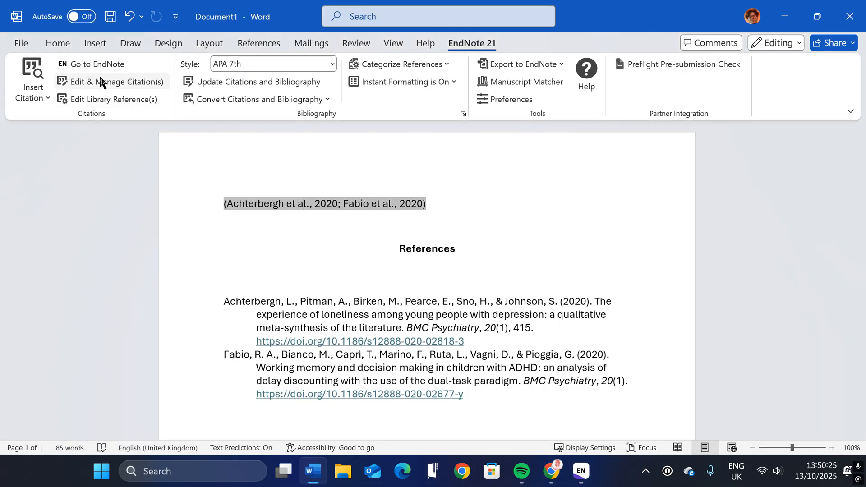
Step: Try moving the Fabio reference below and back above the Achterbergh entry in the citation group, and cancel the edit
click(101, 82)
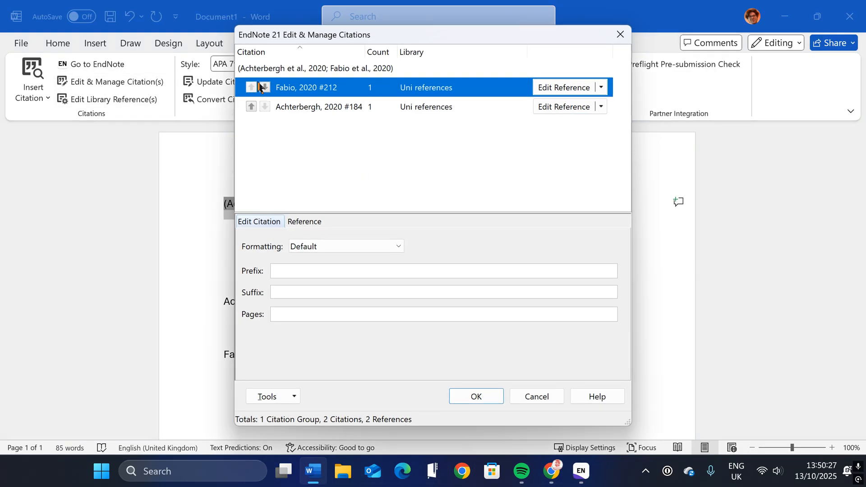
click(264, 87)
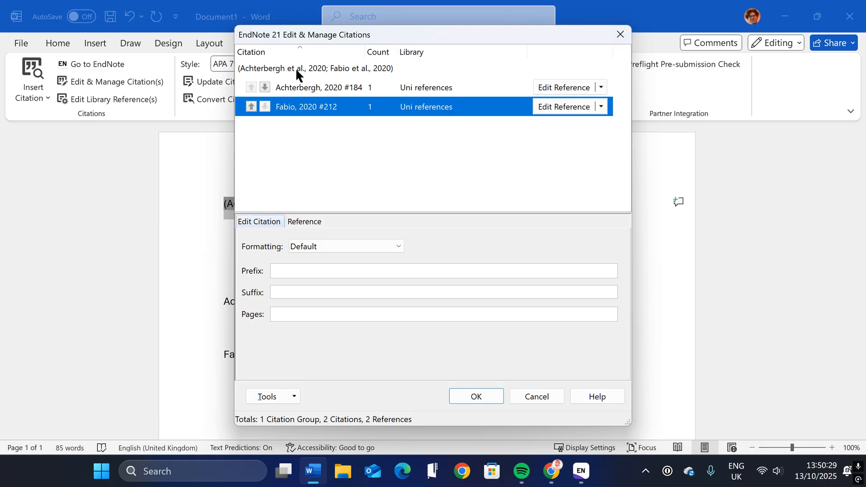
click(251, 107)
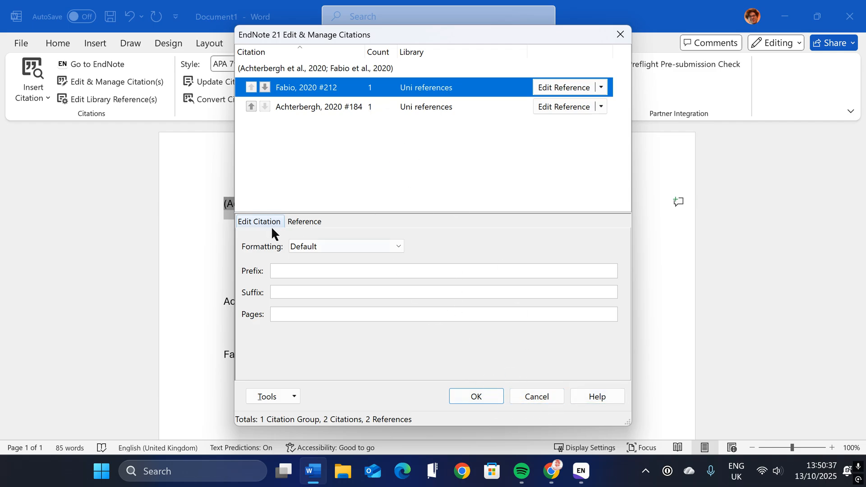
click(314, 247)
click(322, 248)
click(300, 221)
click(262, 207)
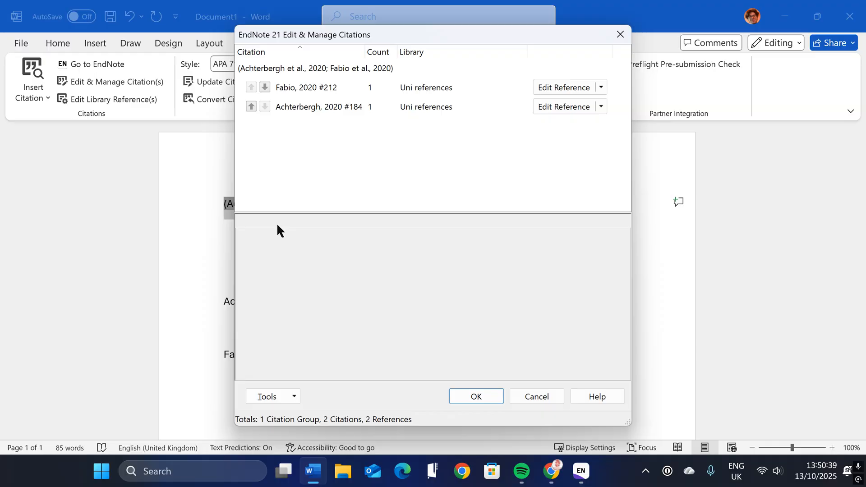
click(529, 397)
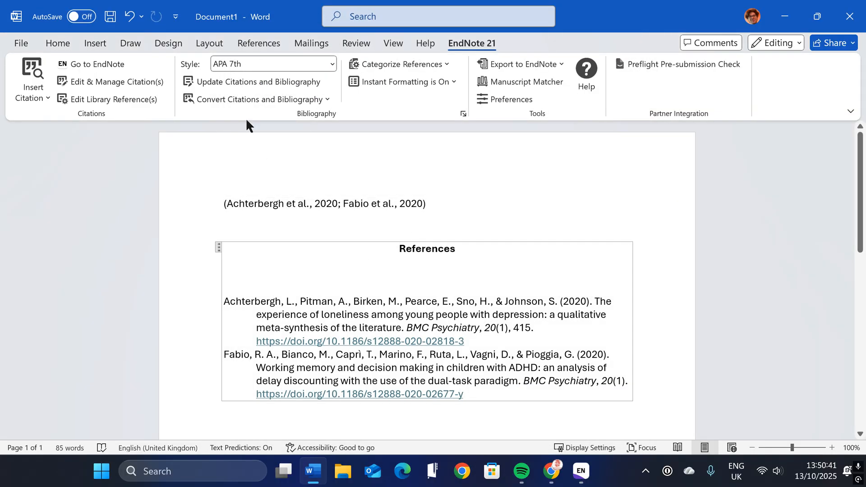
Step: Review the general and the figures and tables settings in the Cite While You Write preferences, and close them
click(507, 99)
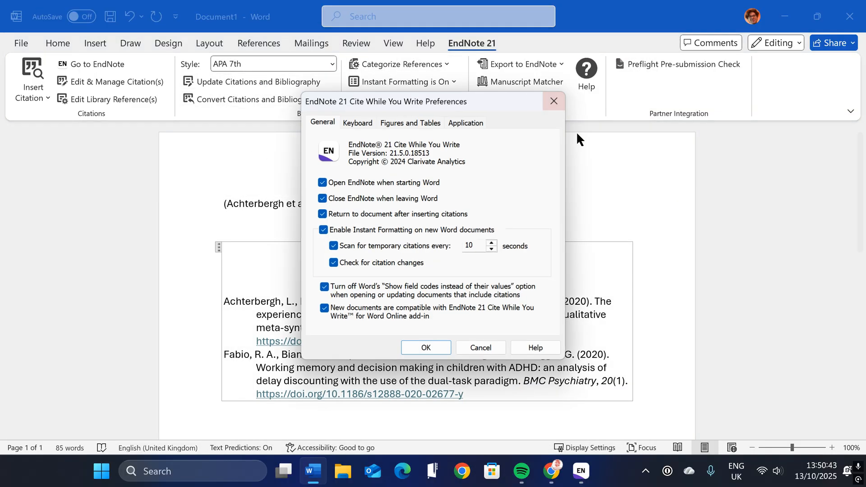
click(419, 123)
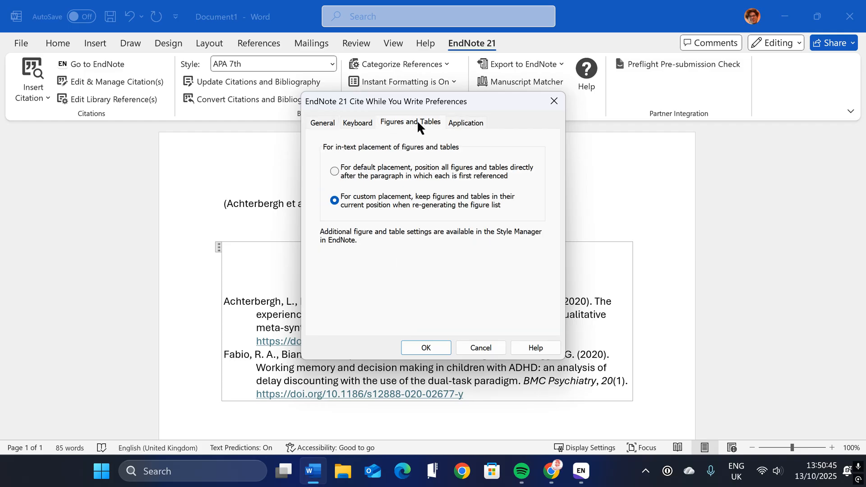
click(554, 101)
Step: Select the combined citation, view its entries in the Edit & Manage Citations dialog, and cancel
click(400, 202)
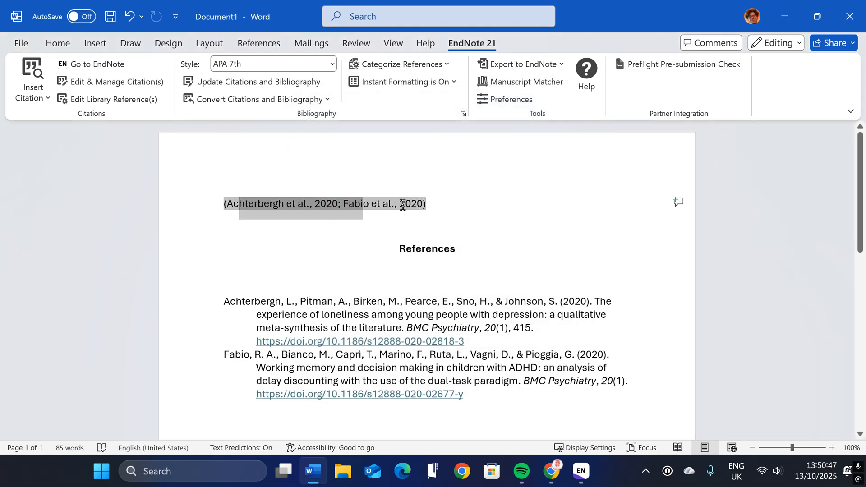
click(441, 209)
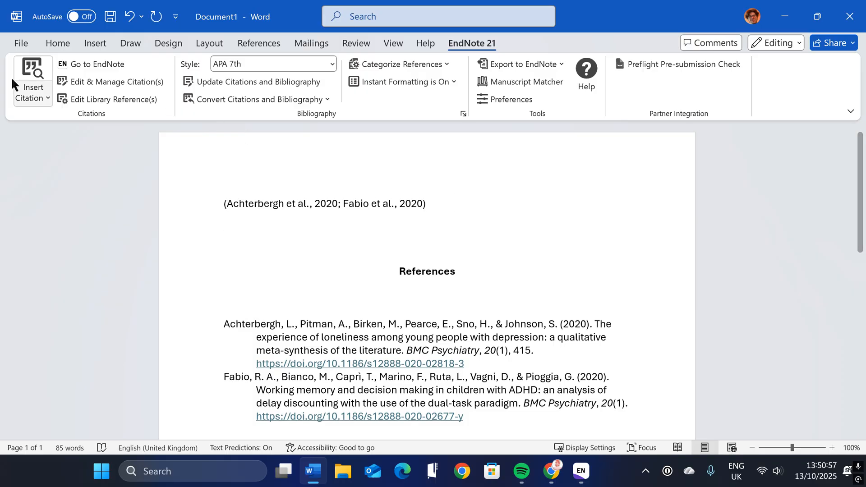
click(67, 82)
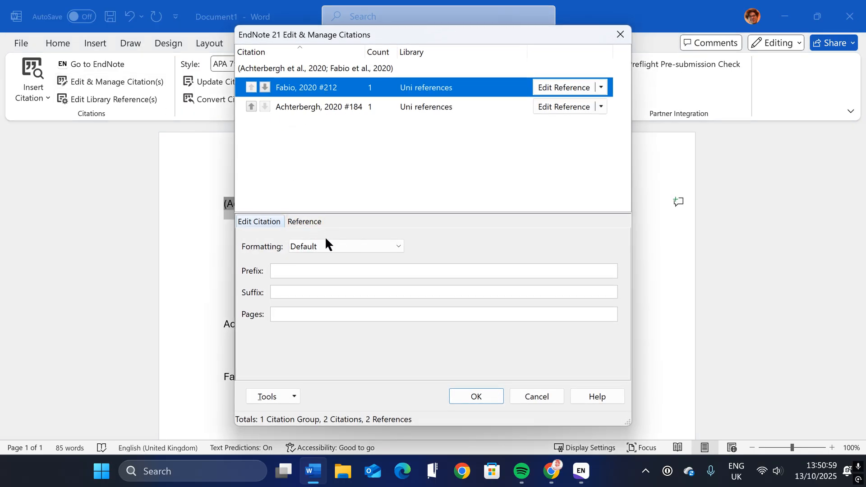
click(530, 398)
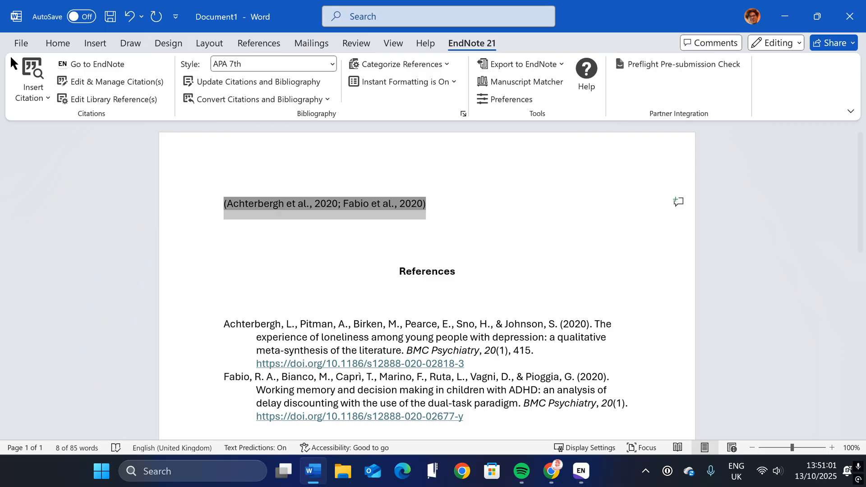
Step: Search the library for "fabio" and try to insert the 2020 Fabio reference at the selected combined citation
click(12, 61)
click(400, 80)
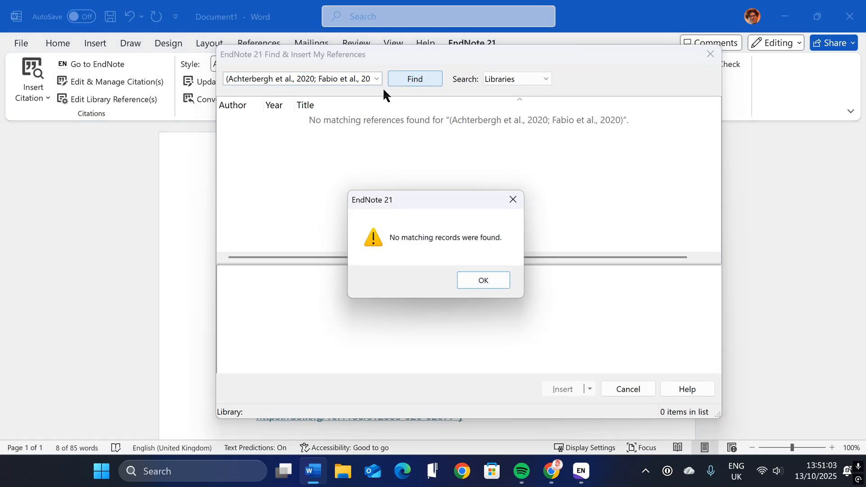
click(483, 280)
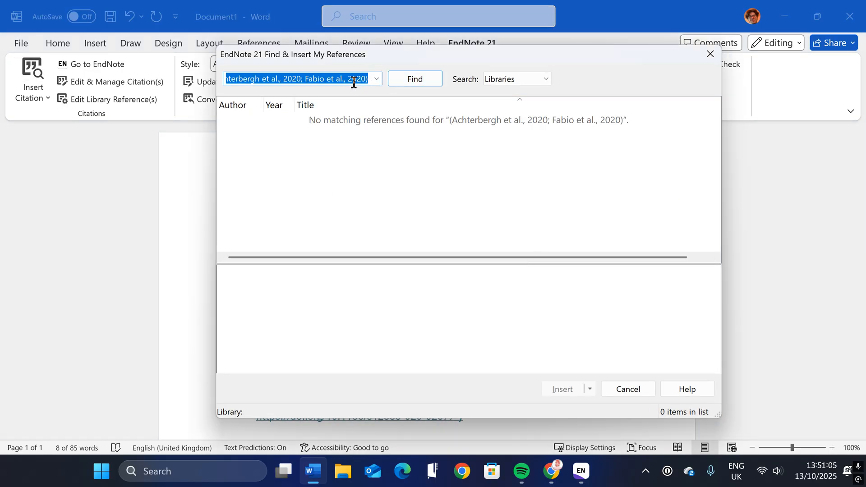
text(fabio)
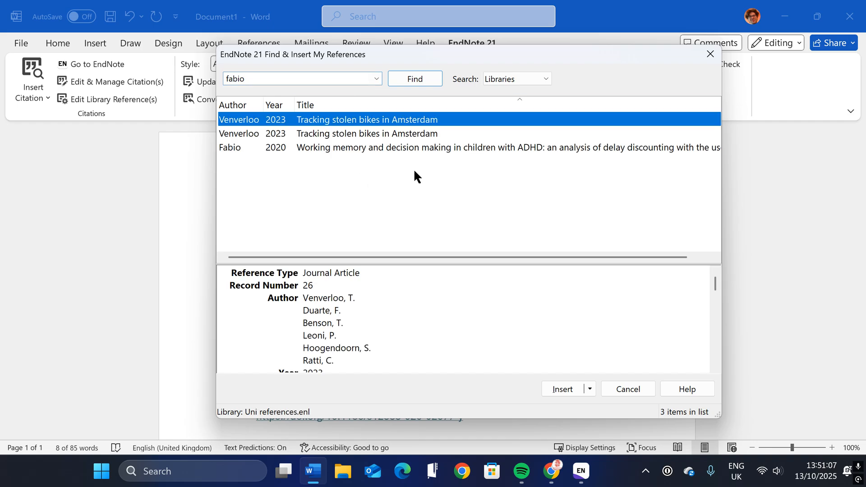
click(254, 147)
click(562, 389)
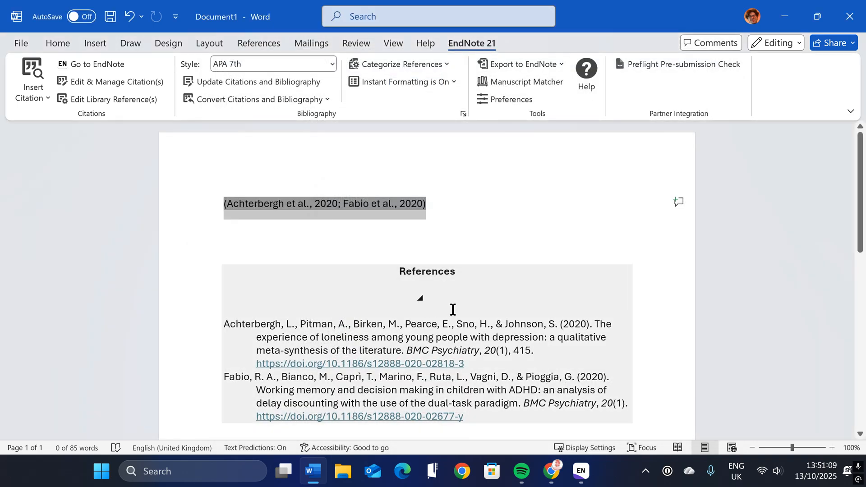
Step: Add the placeholder text "Fujhgwerrg" on a new line below the citation, followed by an empty line
click(447, 219)
key(Return)
key(Return)
text(fujhgwerrg)
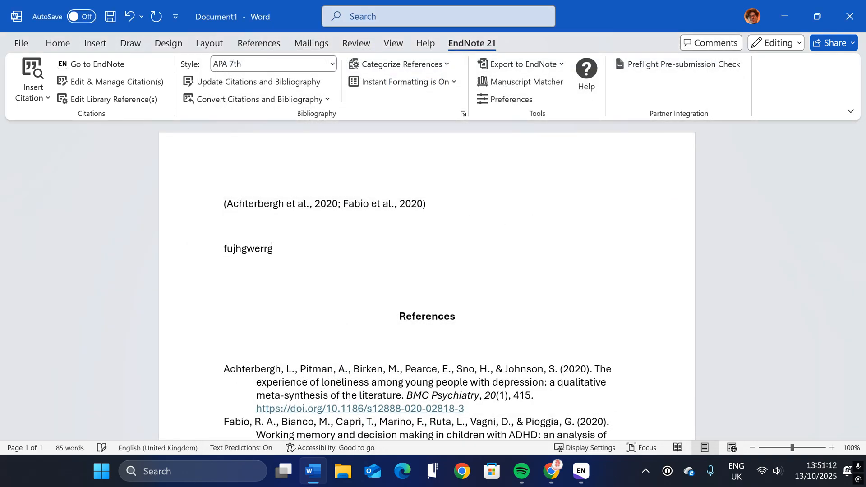
key(Return)
Step: Insert the 2023 Venverloo reference "Tracking stolen bikes in Amsterdam" as a citation below the placeholder text
click(42, 88)
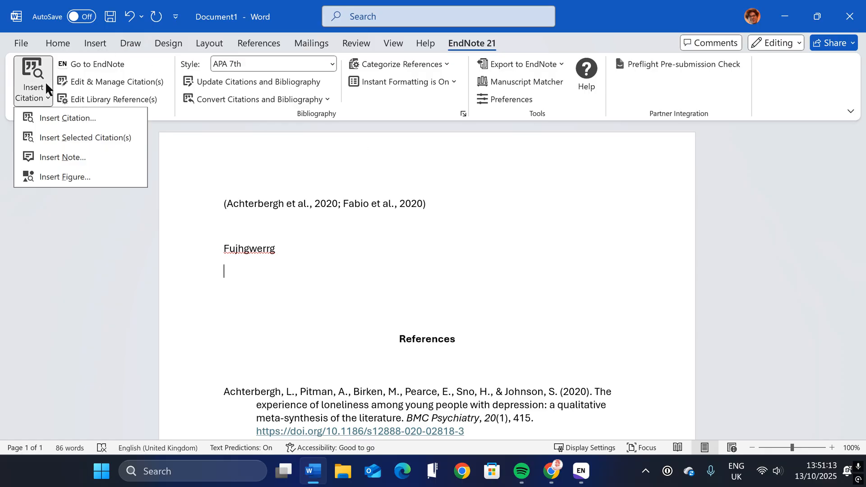
click(34, 59)
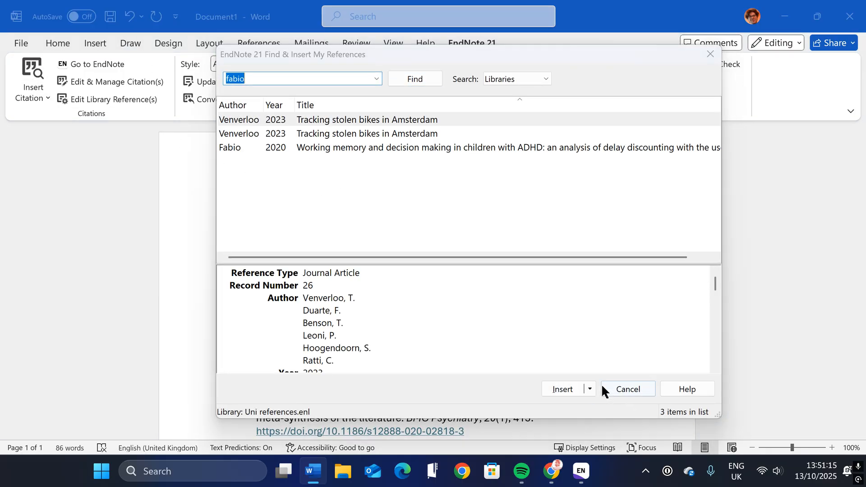
click(562, 388)
Step: Add the 2020 Fabio reference to the Venverloo citation and select part of the combined citation
click(267, 271)
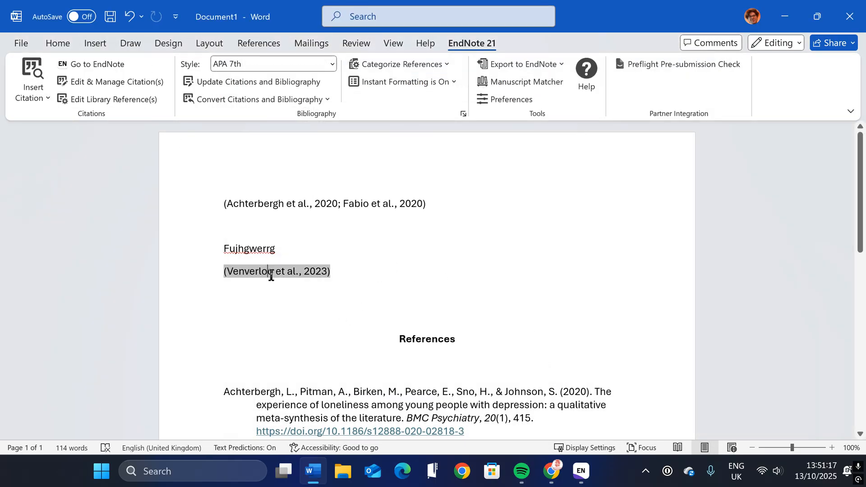
click(31, 70)
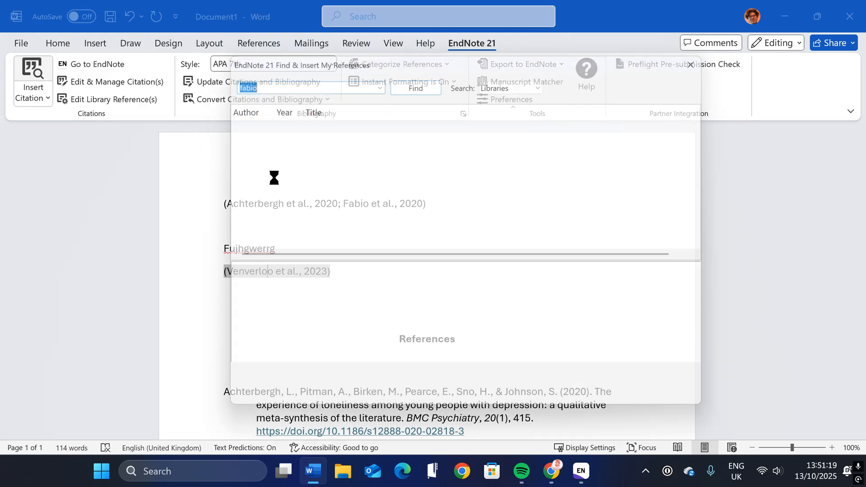
click(265, 145)
click(562, 389)
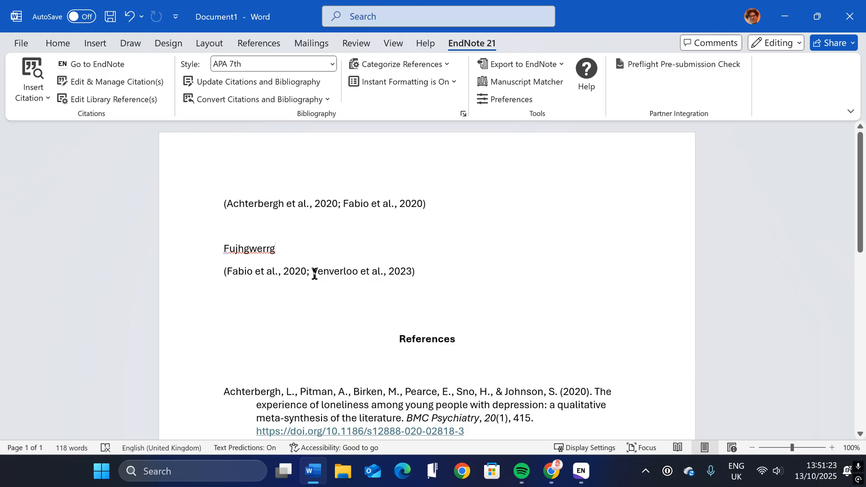
click(269, 271)
drag(298, 276, 342, 272)
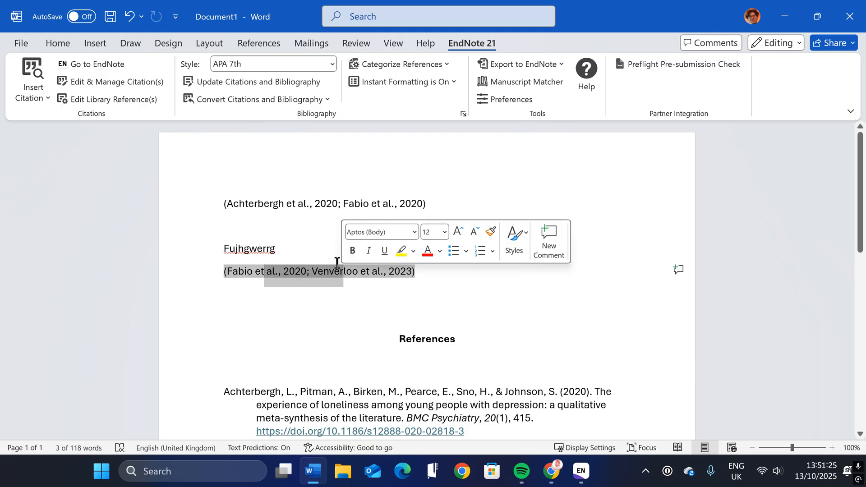
Step: Place the cursor in the Fabio and Venverloo citation and view Word's built-in reference tools
click(266, 285)
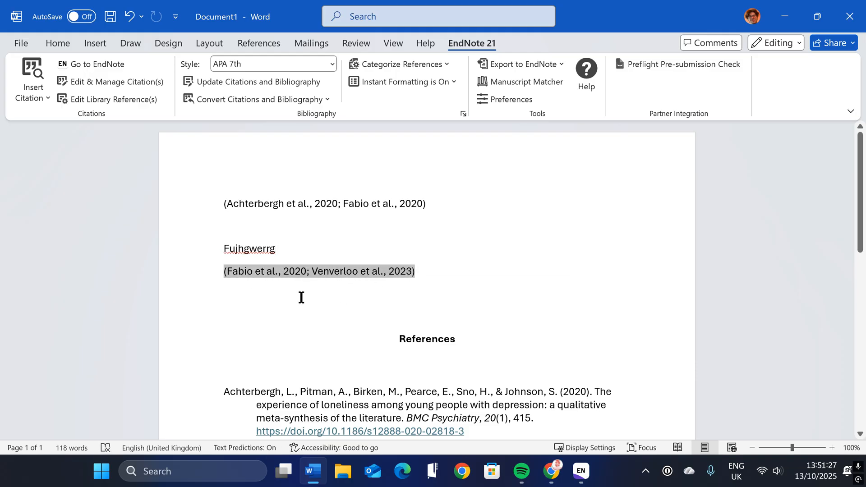
drag(313, 278, 365, 284)
click(367, 283)
click(264, 47)
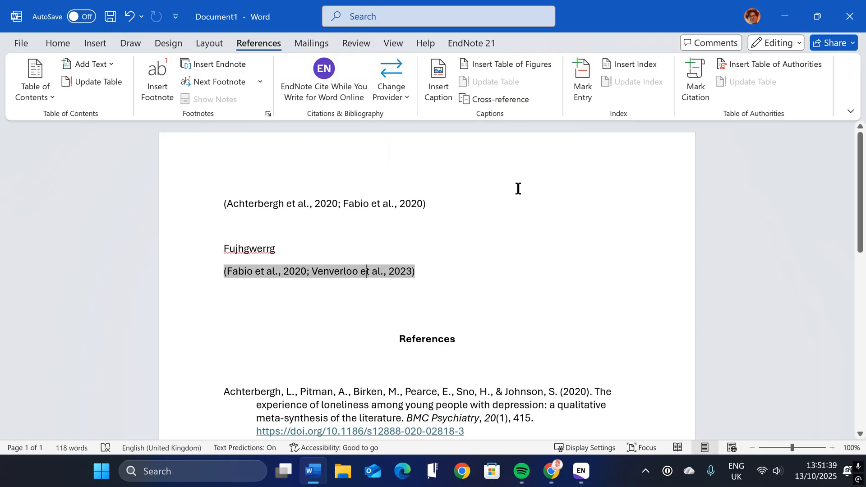
Step: Switch to Chrome, search for "pubmed" in a new tab and open the PubMed site
key(alt+Tab)
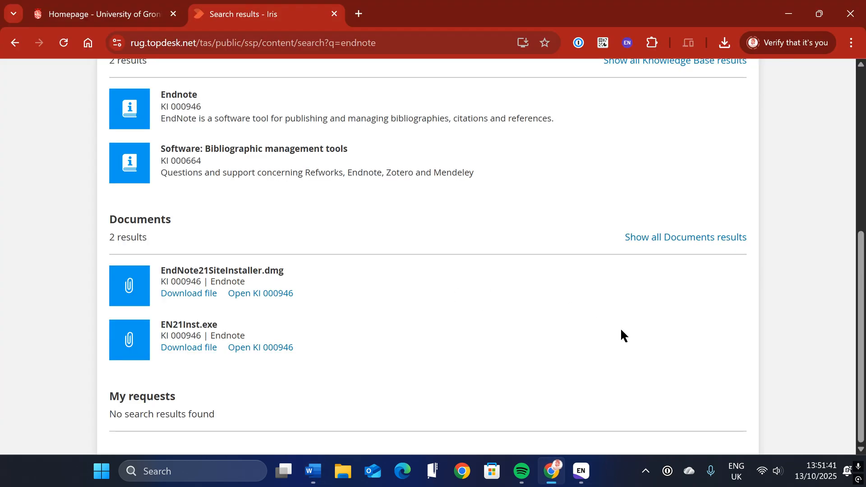
click(358, 14)
click(377, 40)
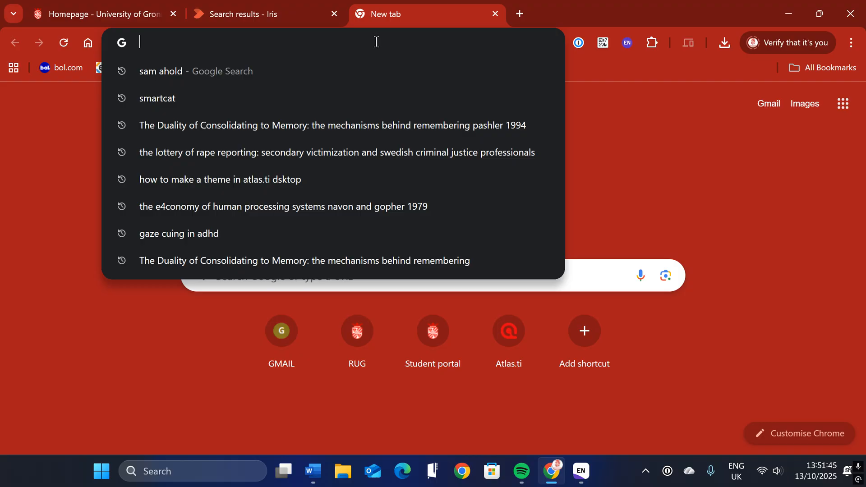
text(puv)
key(BackSpace)
text(b)
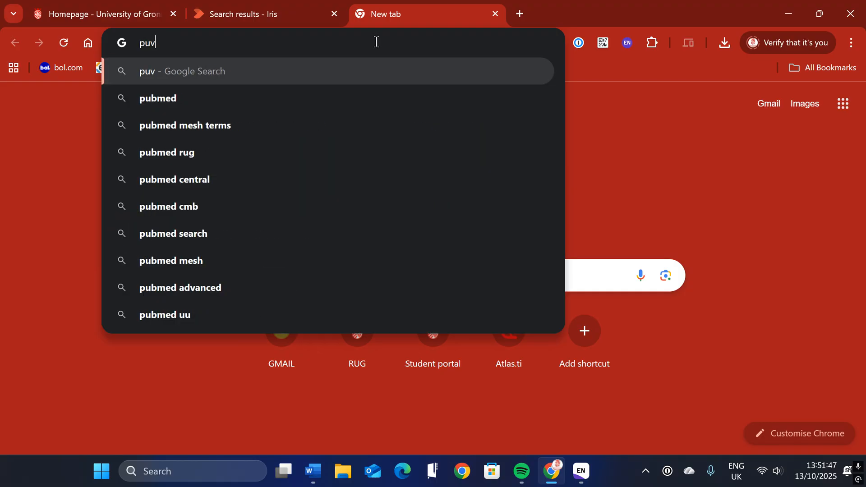
text(med)
key(Return)
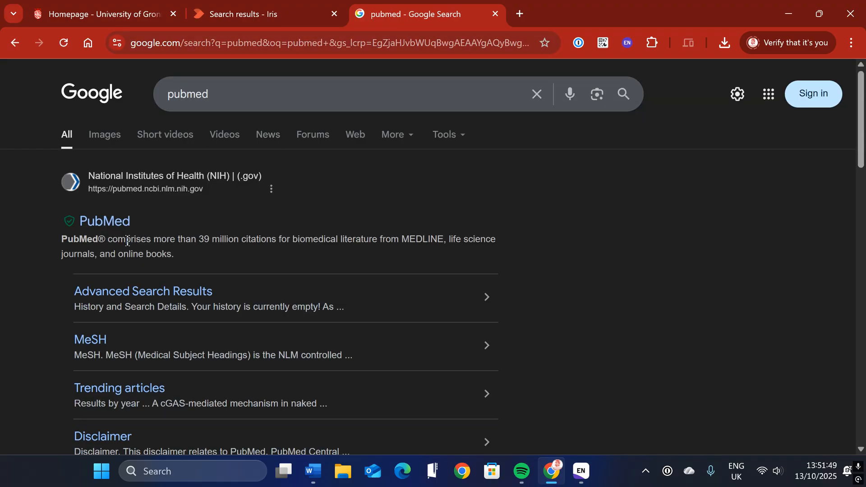
click(107, 220)
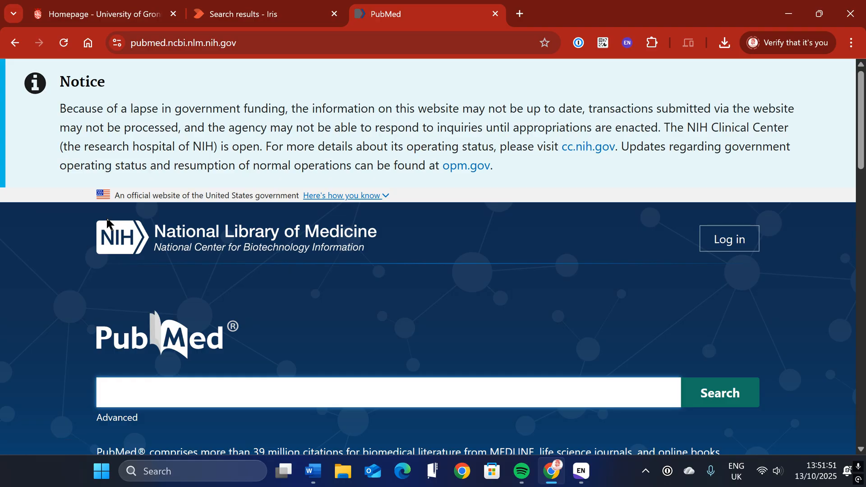
Step: Examine the EndNote Click extension's options and the PubMed start page, closing the extension each time
click(626, 43)
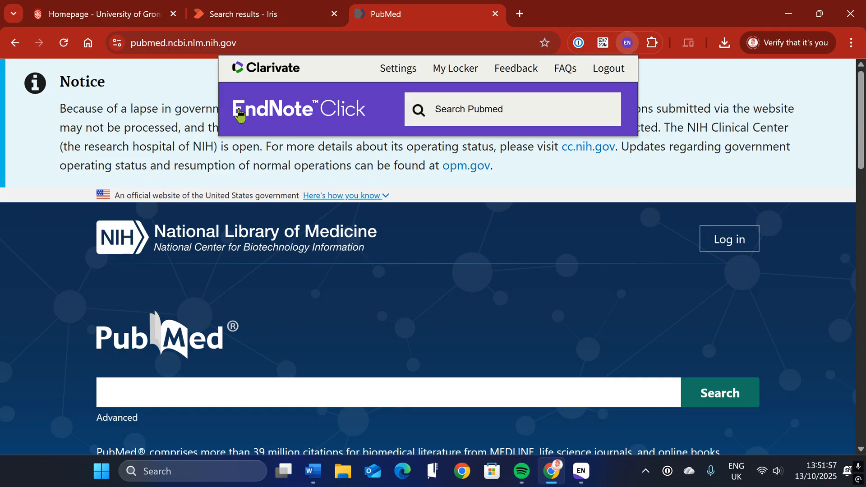
click(585, 209)
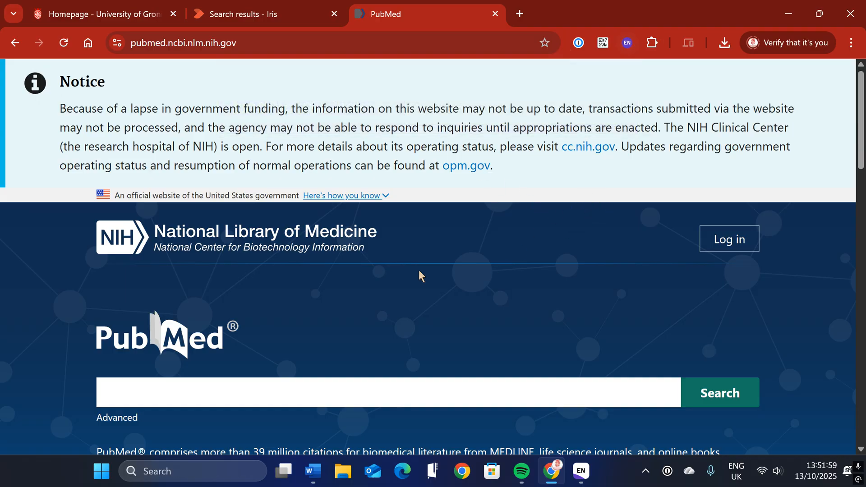
scroll(419, 273, down, 10)
scroll(285, 271, up, 10)
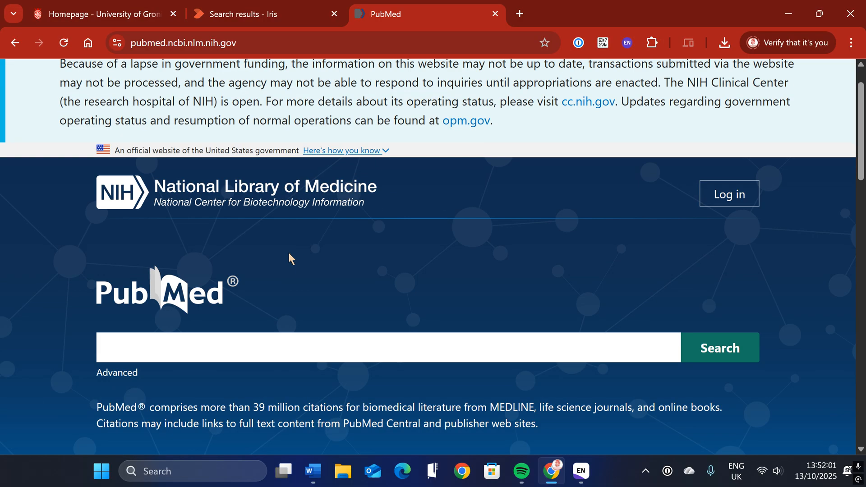
click(308, 346)
scroll(487, 286, up, 1)
scroll(492, 288, down, 2)
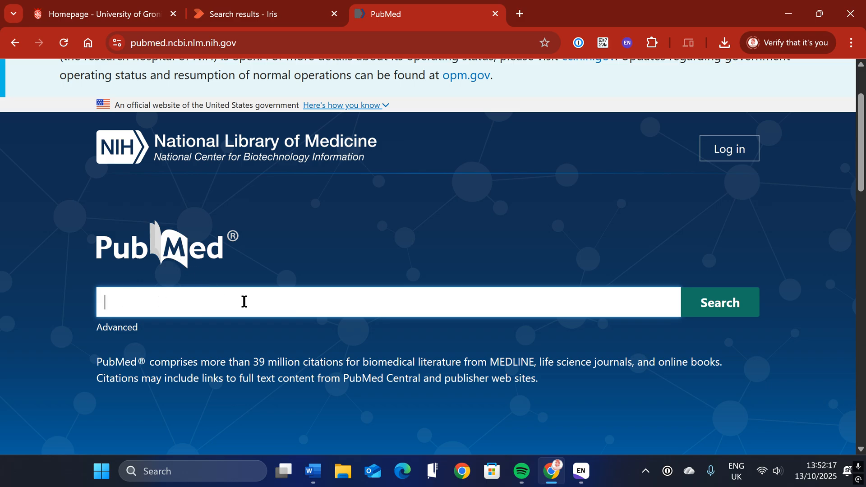
click(627, 43)
click(544, 158)
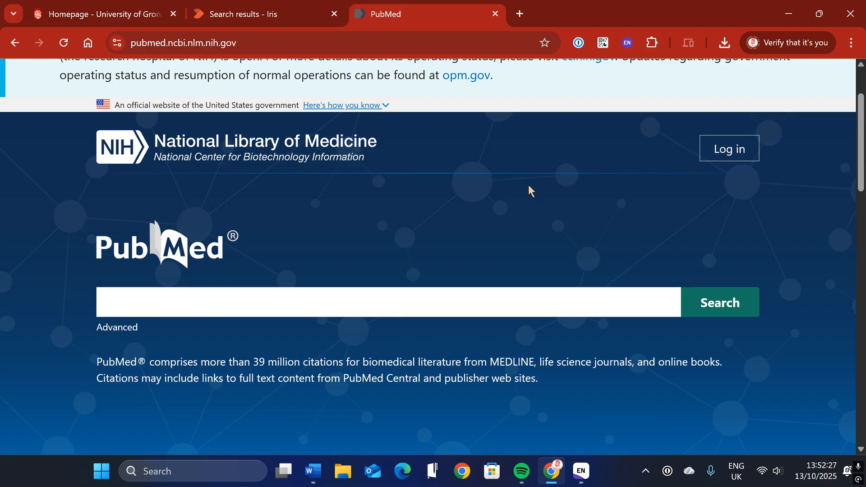
Step: Search PubMed for "ADHD medication Adults"
click(453, 302)
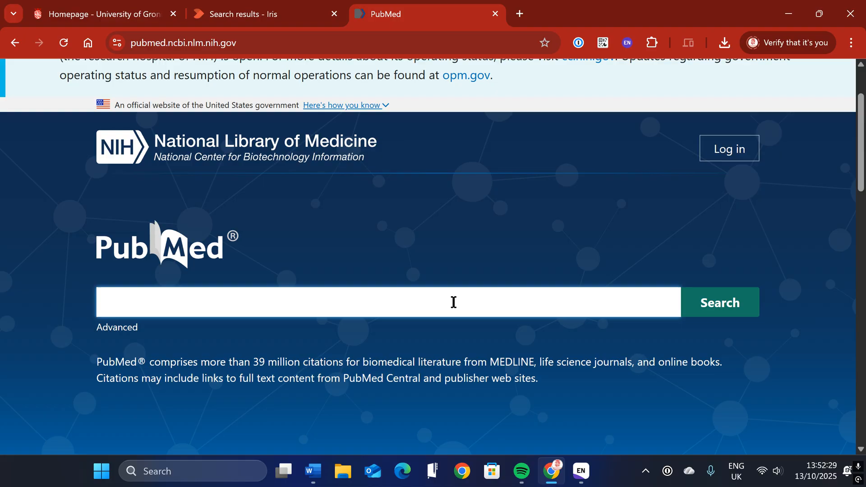
text(ADHDH)
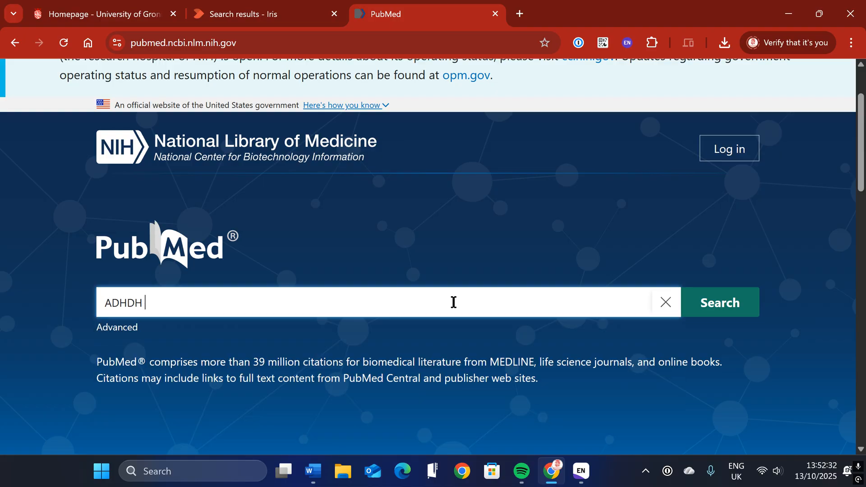
key(BackSpace)
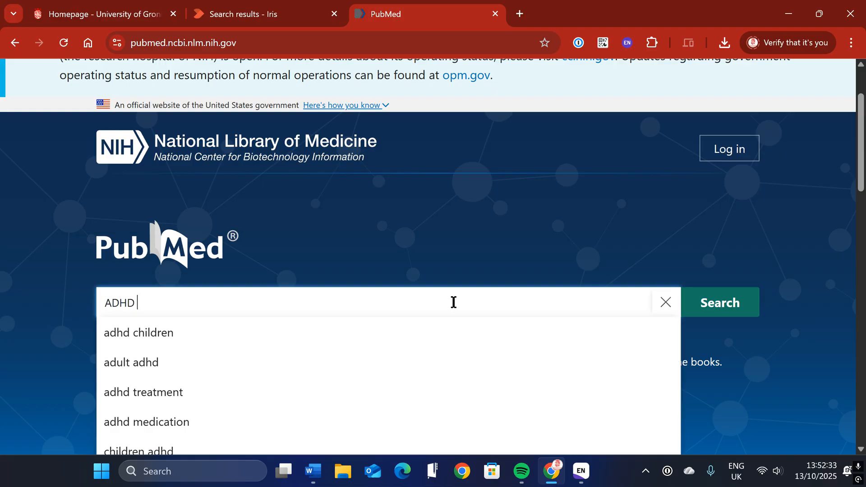
text(medi)
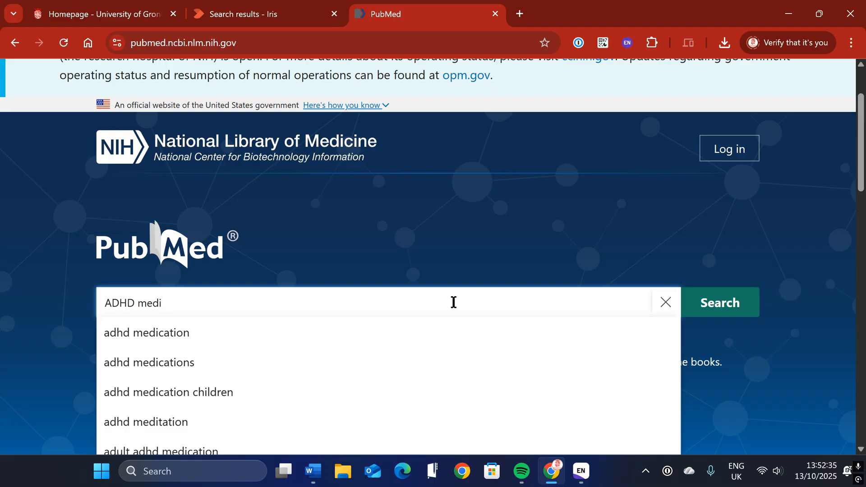
text(cation )
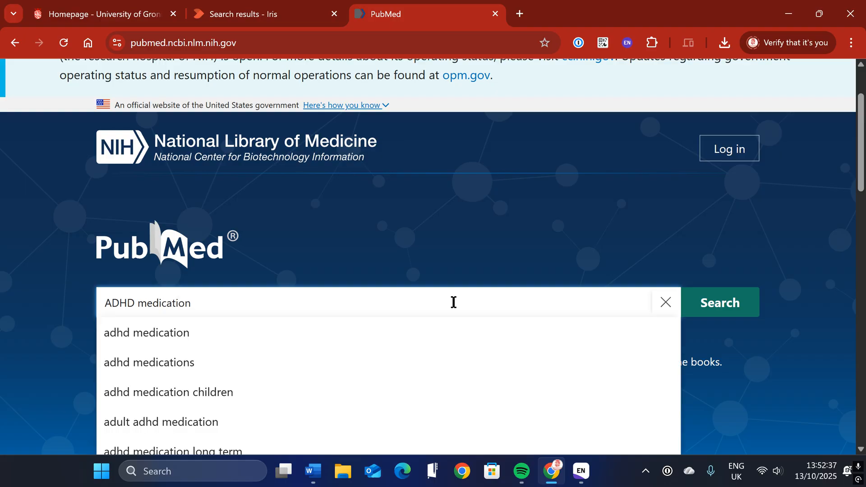
text(Adukl)
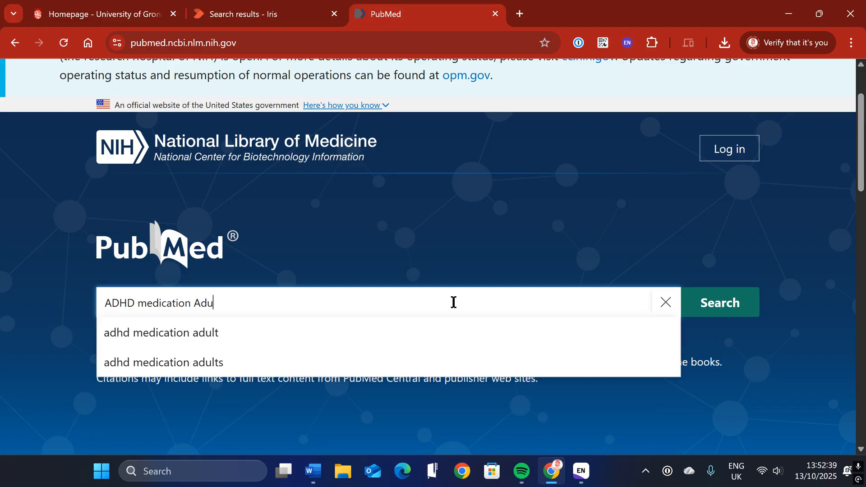
key(BackSpace)
key(BackSpace)
text(lts)
key(Return)
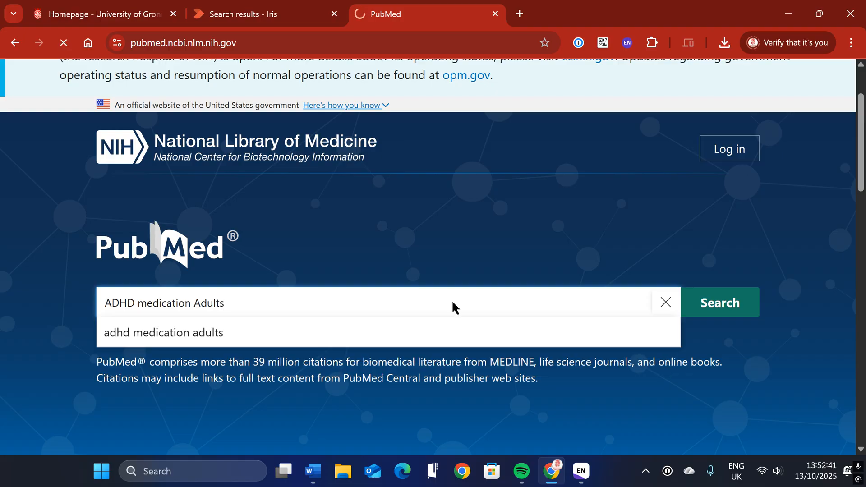
Step: Examine which EndNote Click full-text options accompany the first PubMed search results
scroll(289, 293, down, 9)
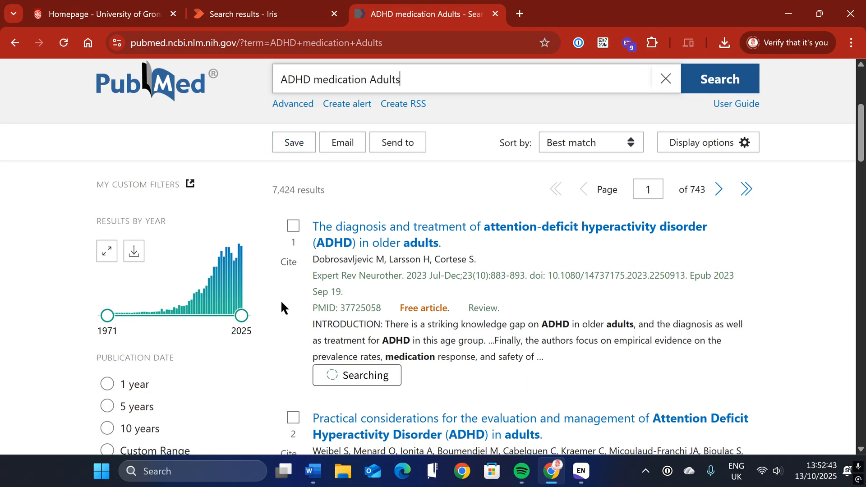
scroll(257, 316, down, 5)
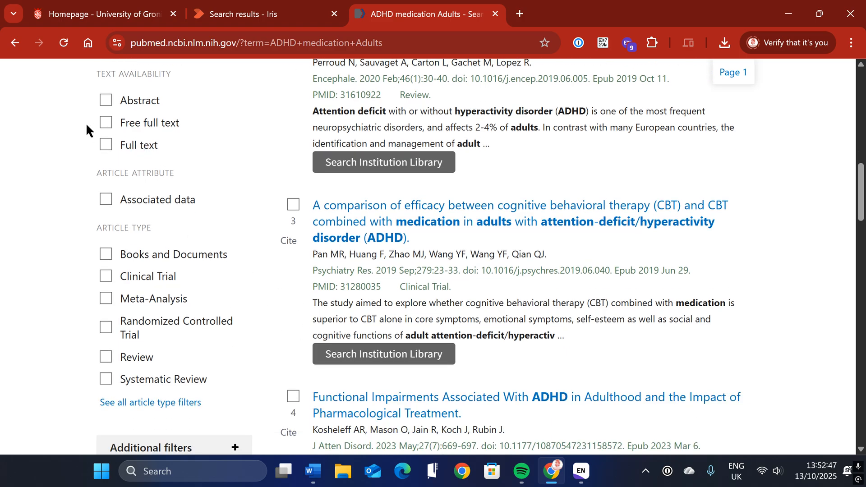
scroll(277, 289, down, 1)
scroll(276, 270, up, 8)
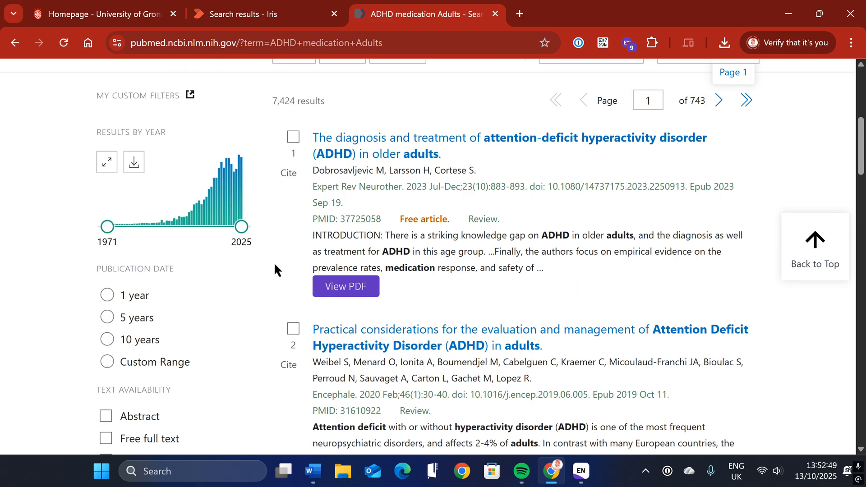
scroll(282, 290, down, 2)
scroll(347, 288, down, 5)
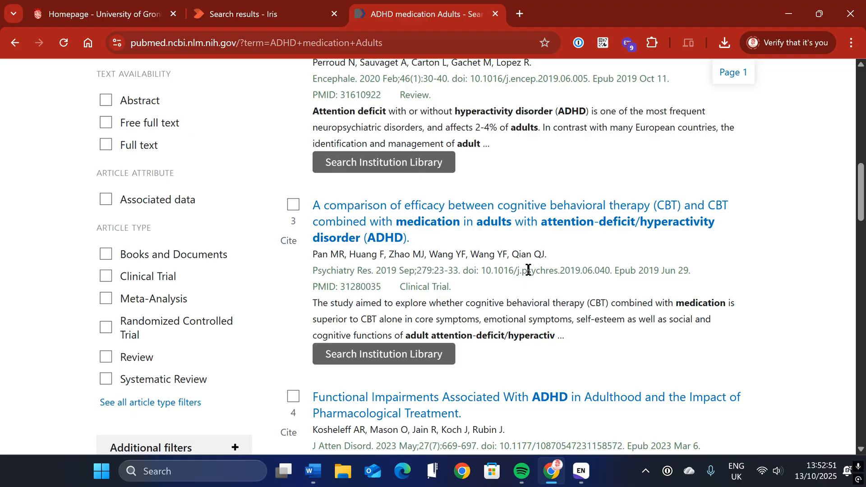
scroll(544, 265, up, 2)
scroll(545, 276, down, 1)
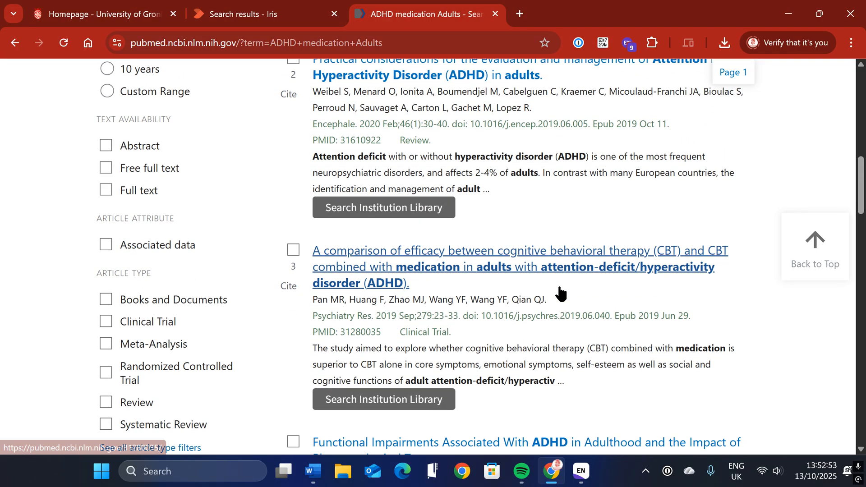
Step: Open the article comparing CBT with CBT plus medication in adults with ADHD and check EndNote Click's full-text availability details
click(445, 267)
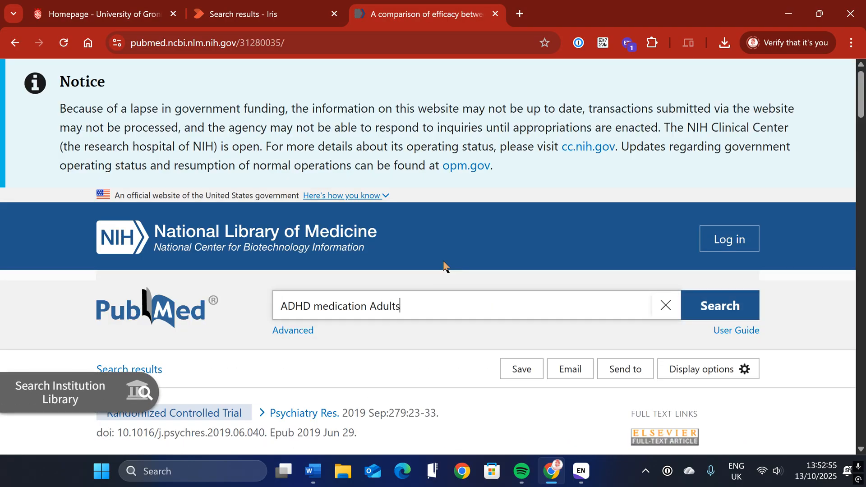
scroll(333, 325, down, 4)
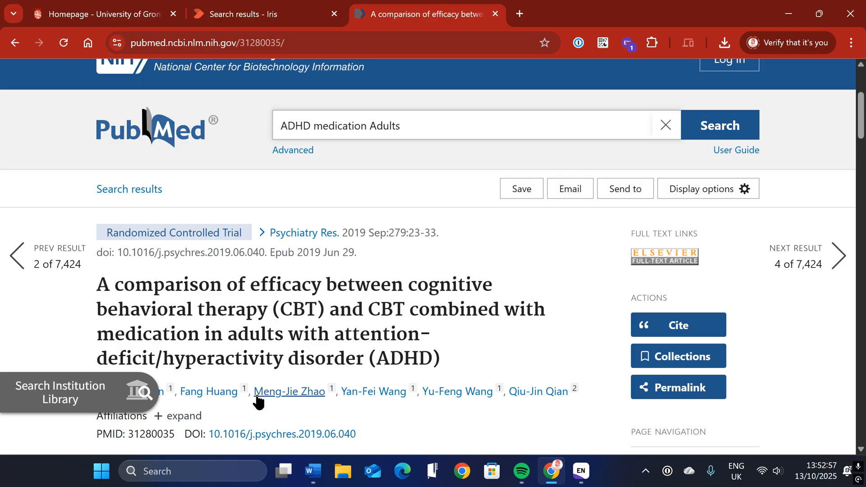
mouse_move(69, 399)
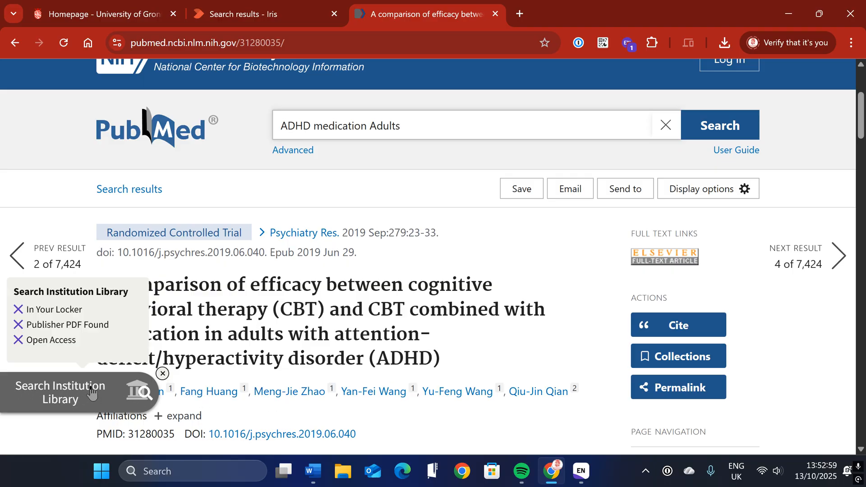
scroll(401, 325, down, 2)
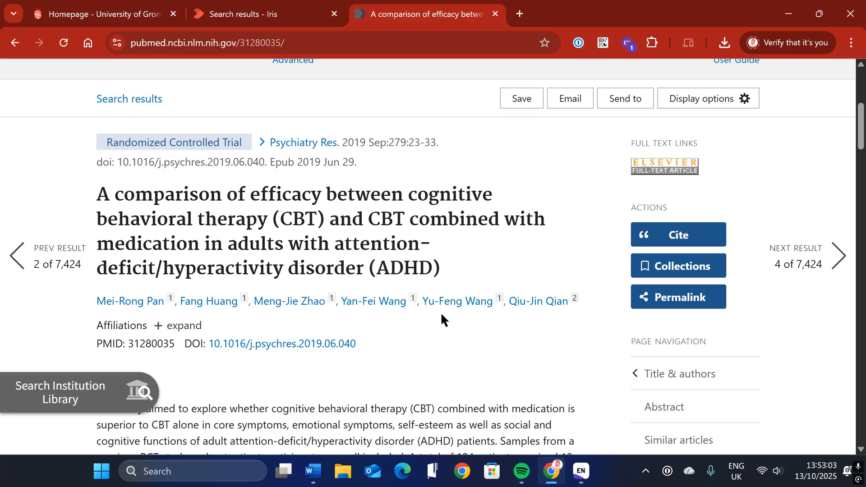
Step: View the organization access page behind the article's Elsevier full-text link and close it
click(682, 175)
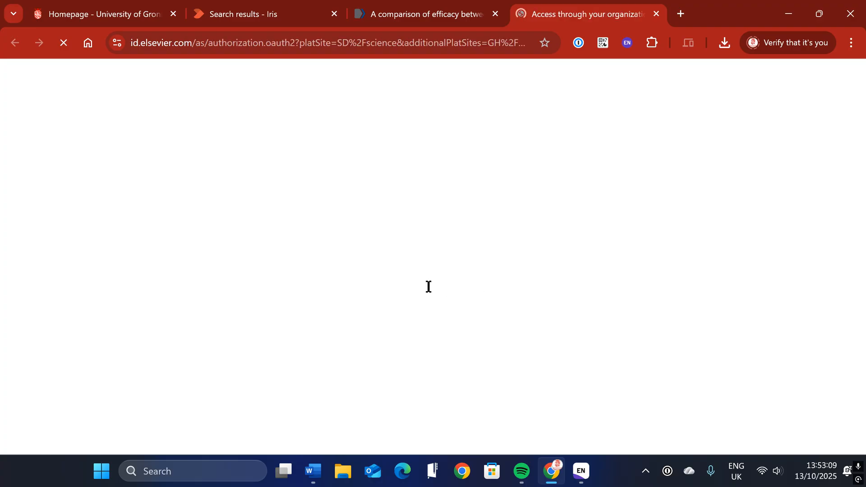
scroll(380, 285, down, 4)
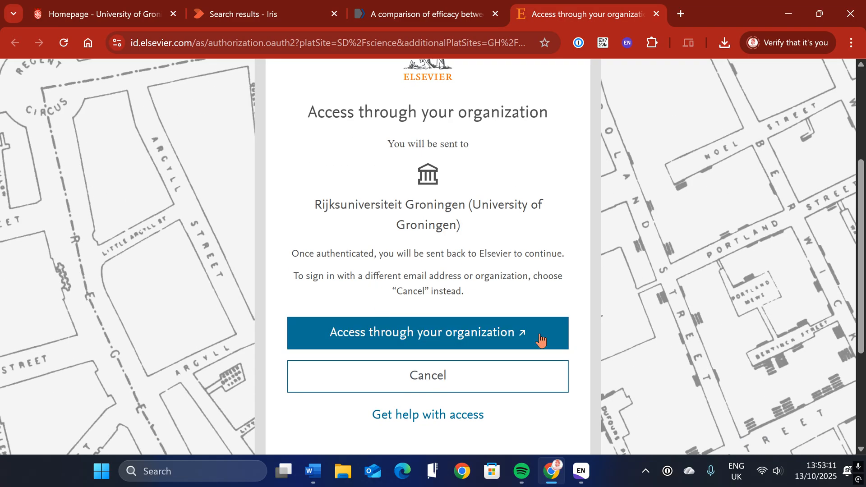
click(655, 14)
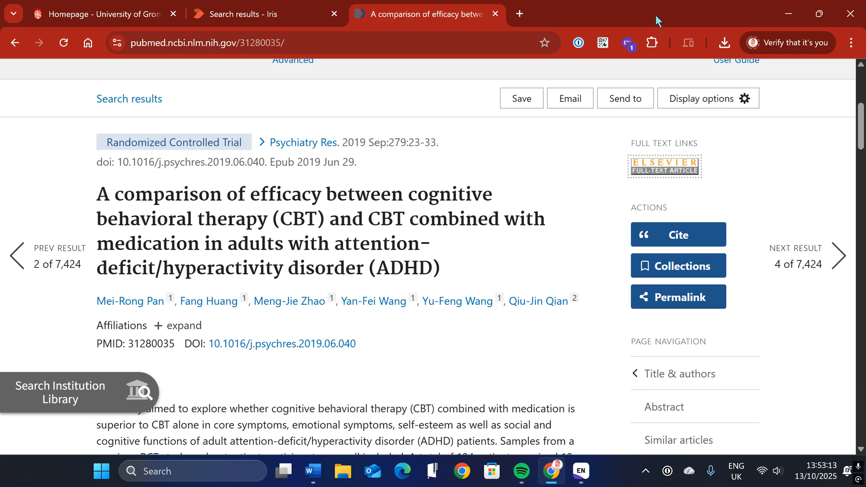
Step: Show the article's ready-made citation and set its format to APA
scroll(437, 389, down, 1)
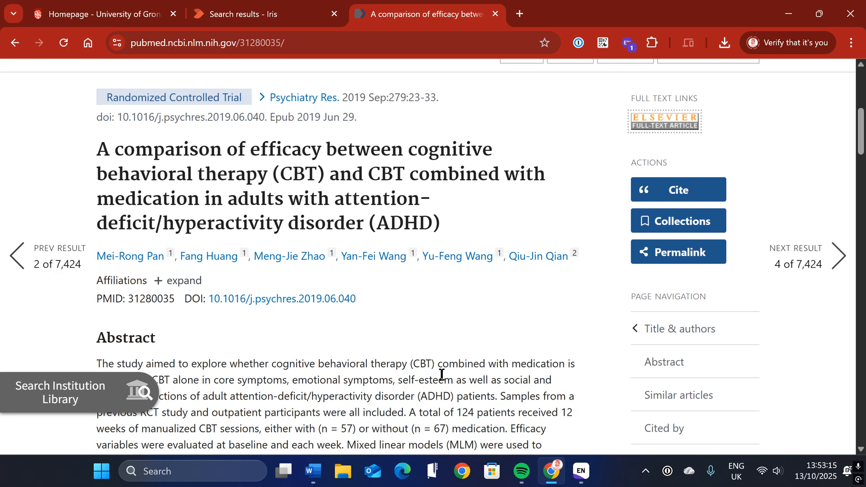
click(676, 190)
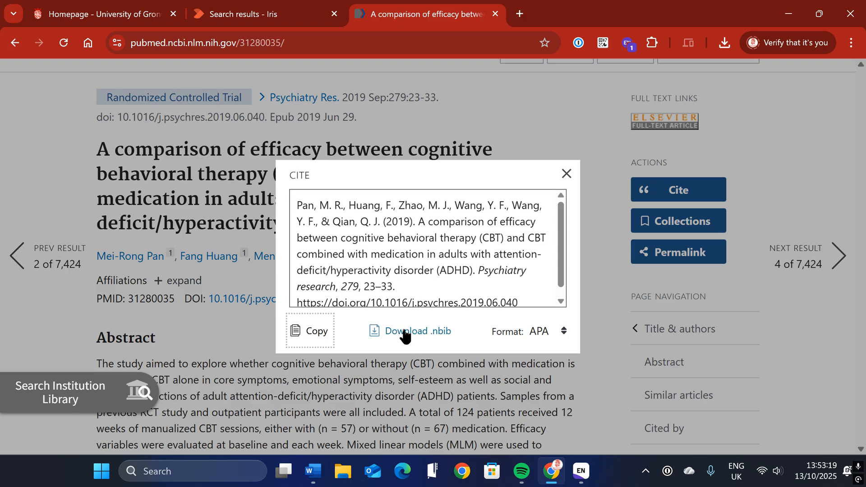
click(540, 335)
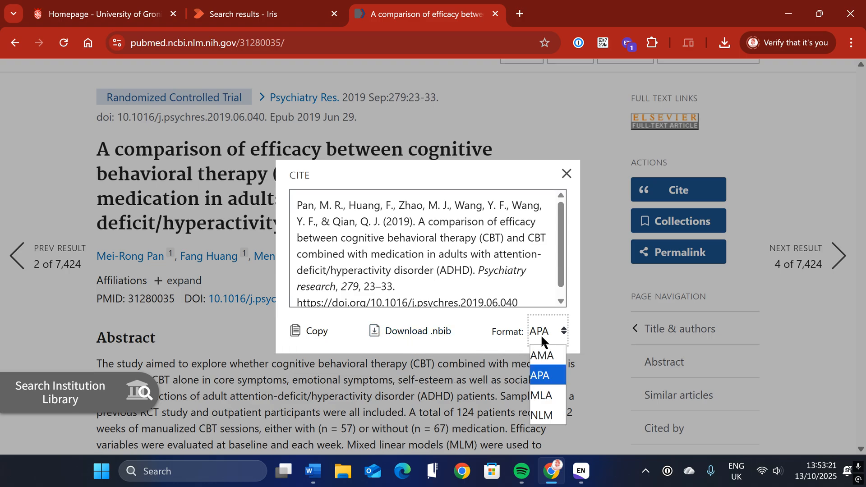
click(555, 374)
click(467, 315)
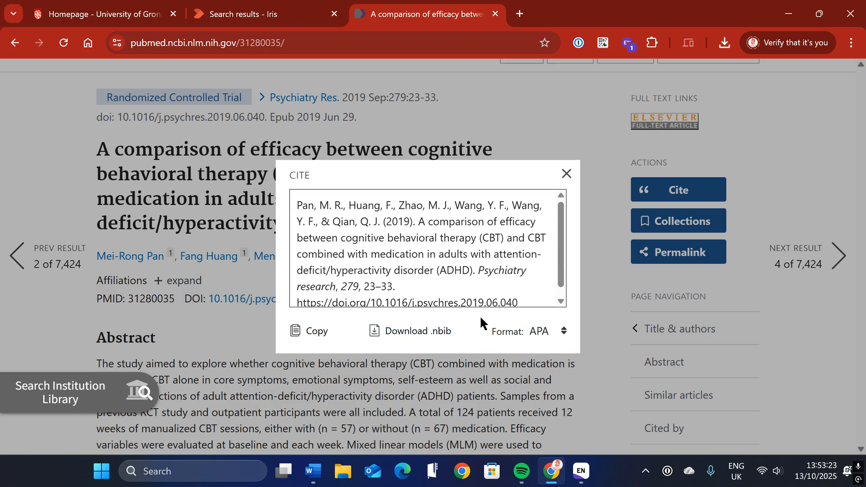
Step: Download the article's citation as an .nbib file for import into EndNote, return to PubMed and close the citation window
click(418, 336)
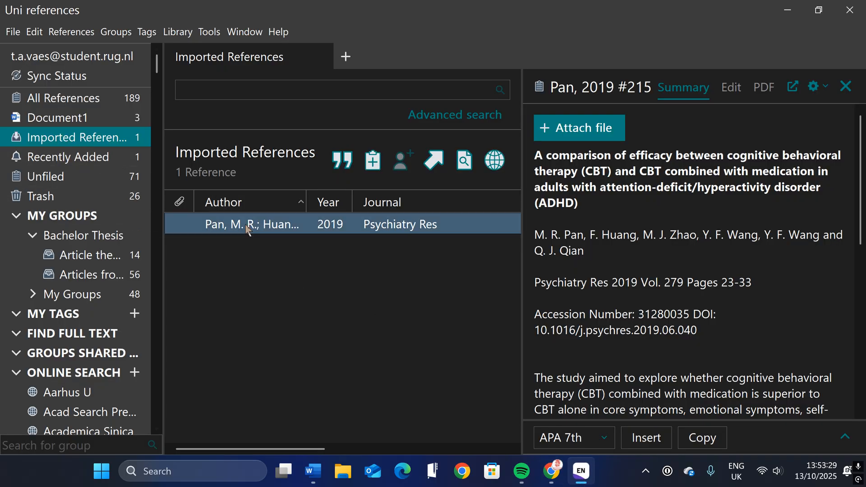
click(789, 9)
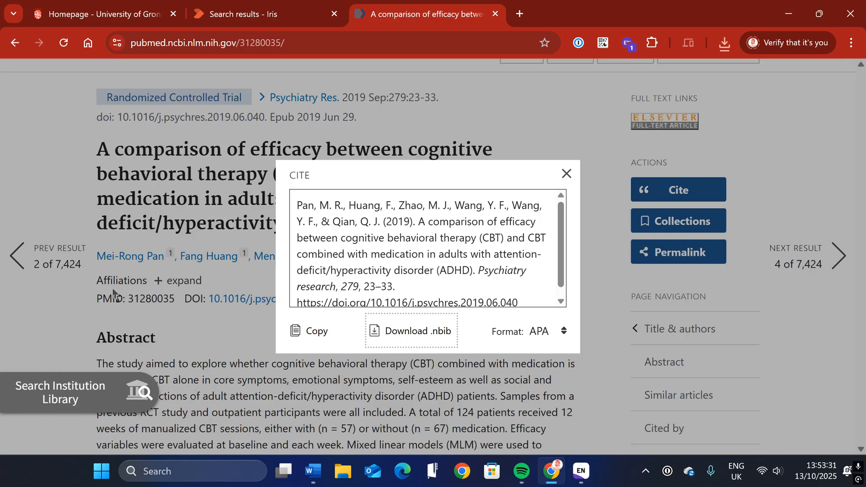
click(566, 175)
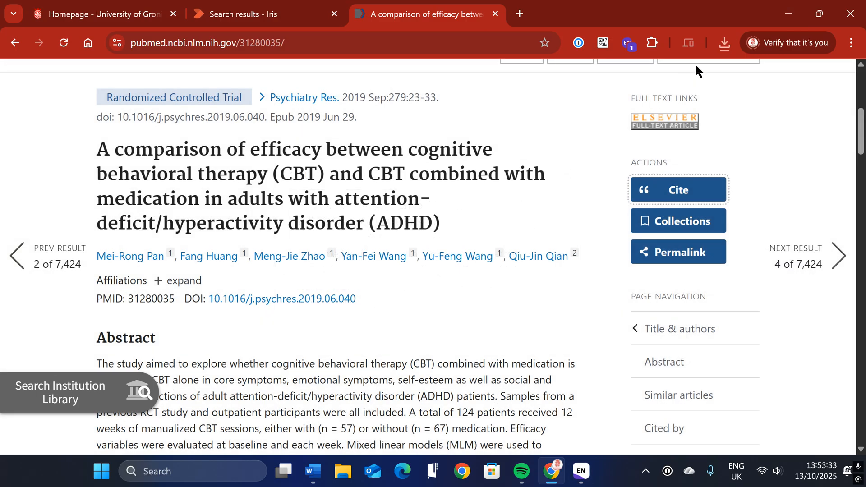
Step: Check the automatic opening option for 31280035.nbib in the browser's recent download history
click(743, 47)
click(723, 44)
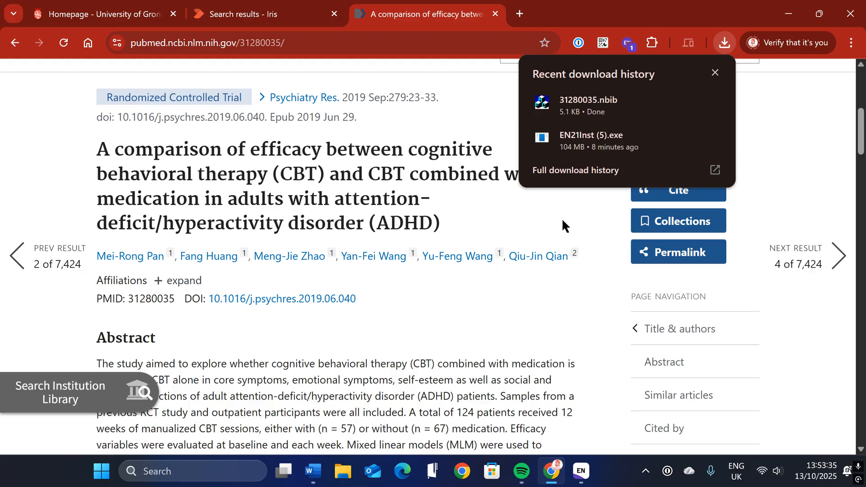
right_click(596, 101)
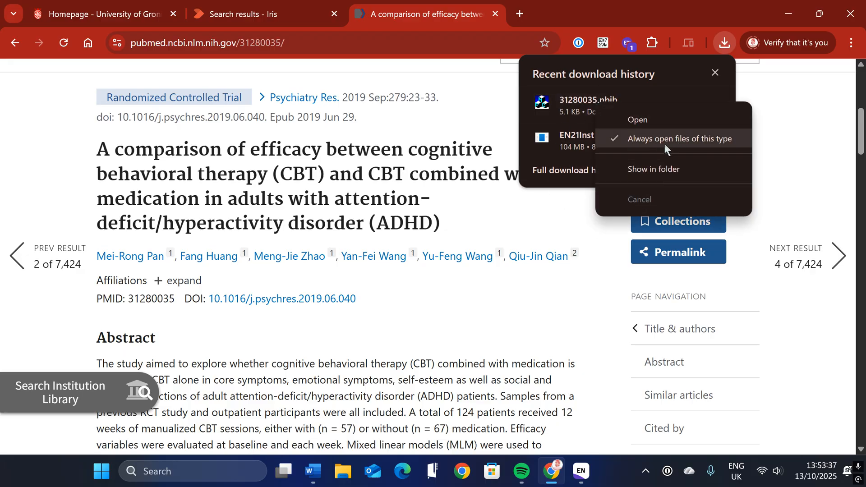
click(610, 76)
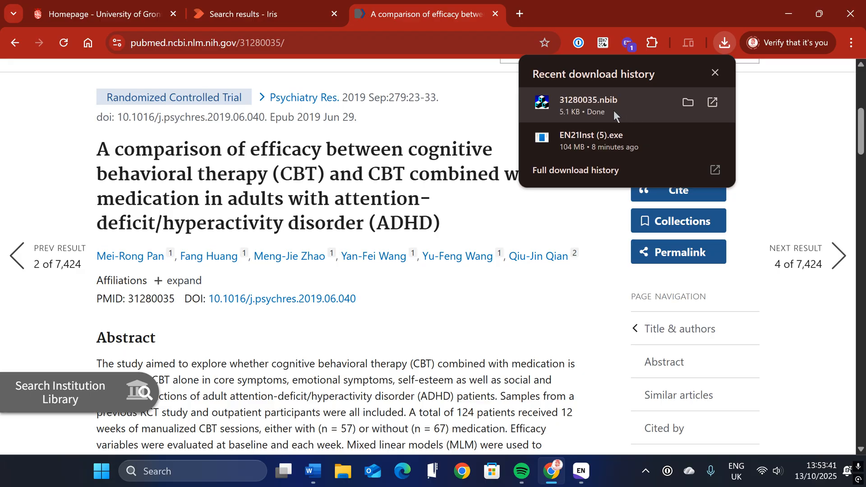
Step: Switch to EndNote, select the newly imported Psychiatry Res reference from 2019 to view it, and return to the browser
click(576, 483)
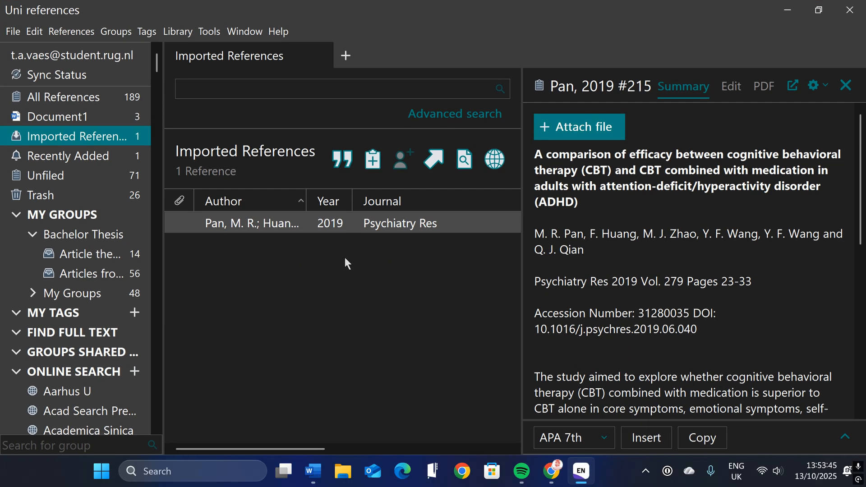
click(409, 225)
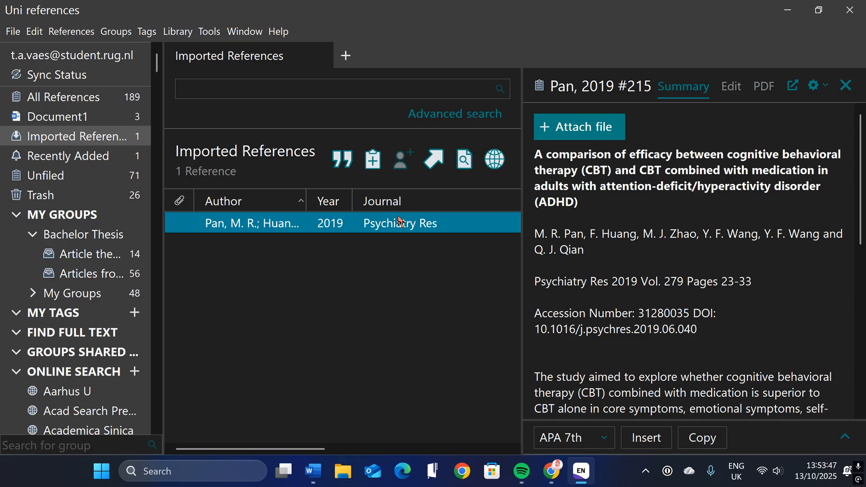
drag(399, 221, 229, 225)
click(818, 9)
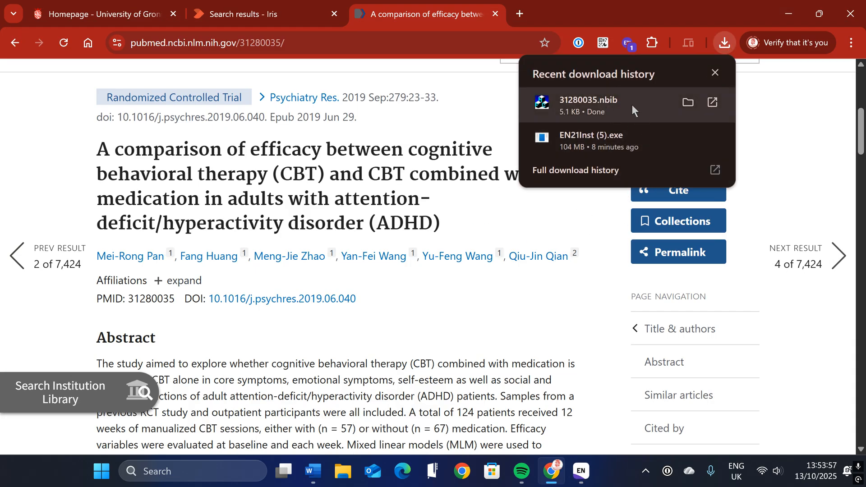
Step: Show once more the Always open files of this type option for the downloaded .nbib file and close the download history
right_click(594, 99)
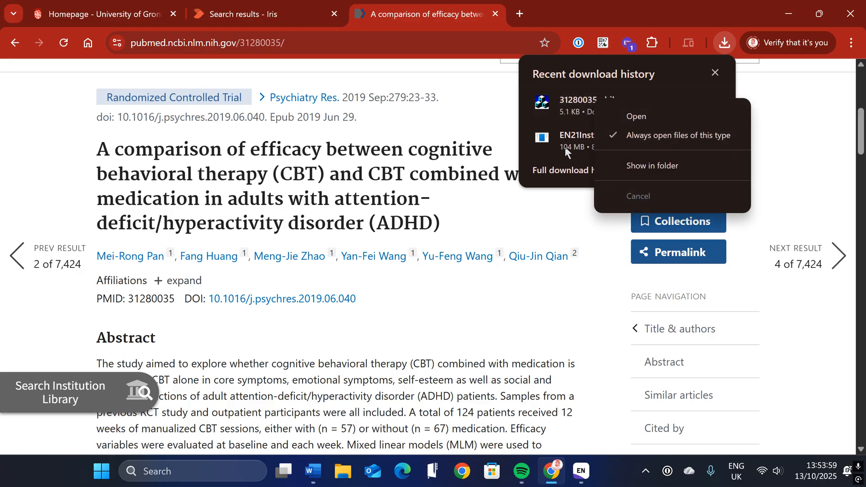
click(460, 282)
mouse_move(95, 392)
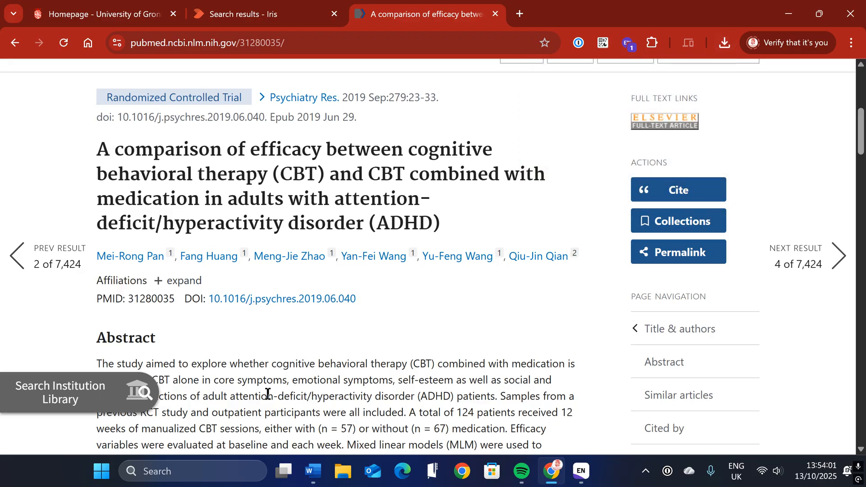
click(628, 44)
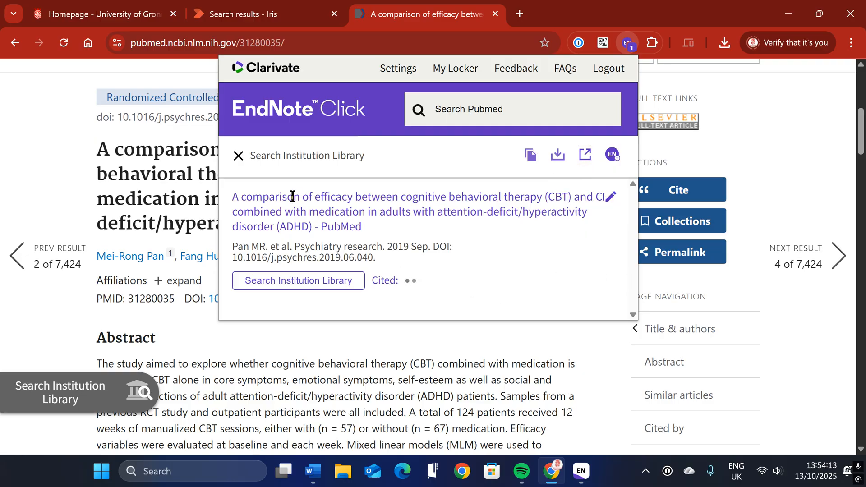
drag(238, 201, 387, 211)
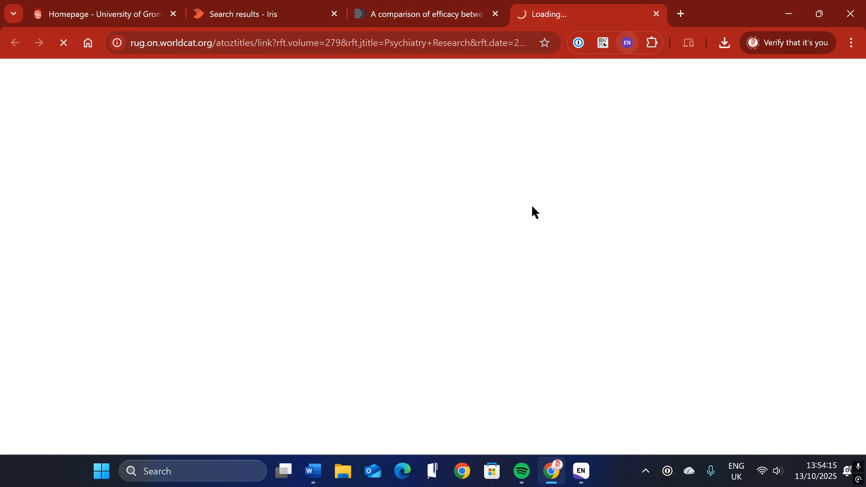
click(655, 14)
Step: Look up the article in the institution library through EndNote Click and open its full text from the Elsevier ScienceDirect Journals collection
click(627, 42)
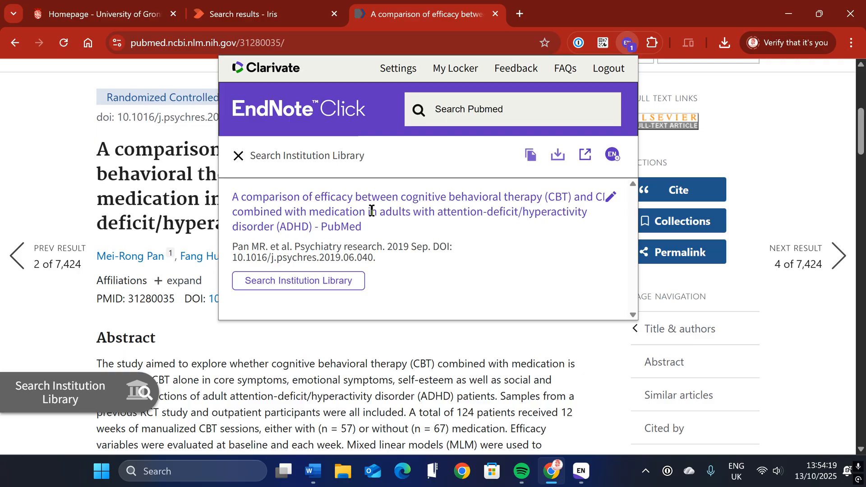
click(283, 283)
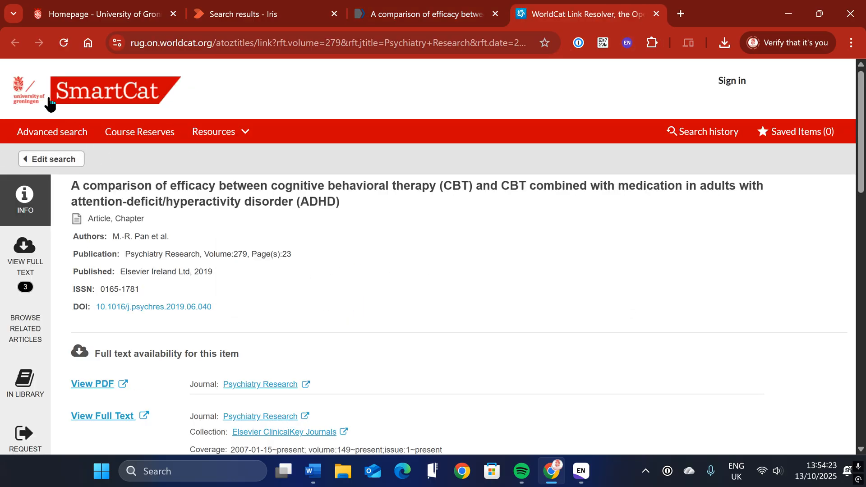
scroll(315, 257, down, 3)
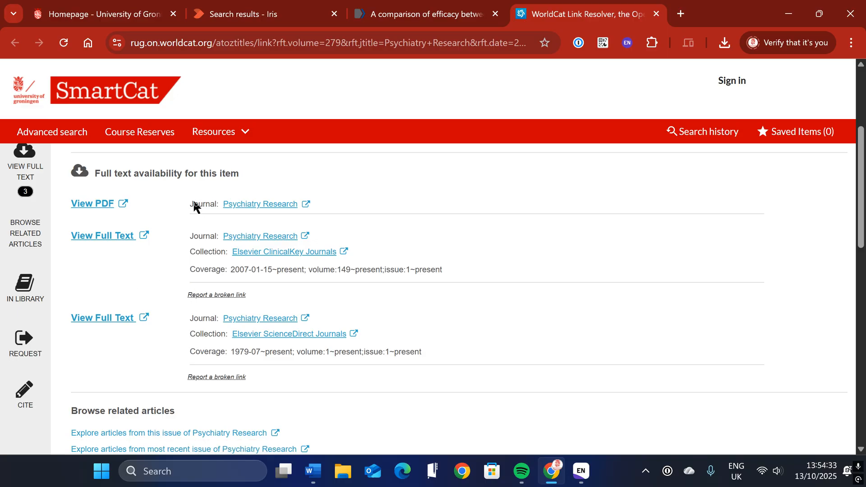
drag(100, 177, 245, 175)
click(217, 176)
click(107, 321)
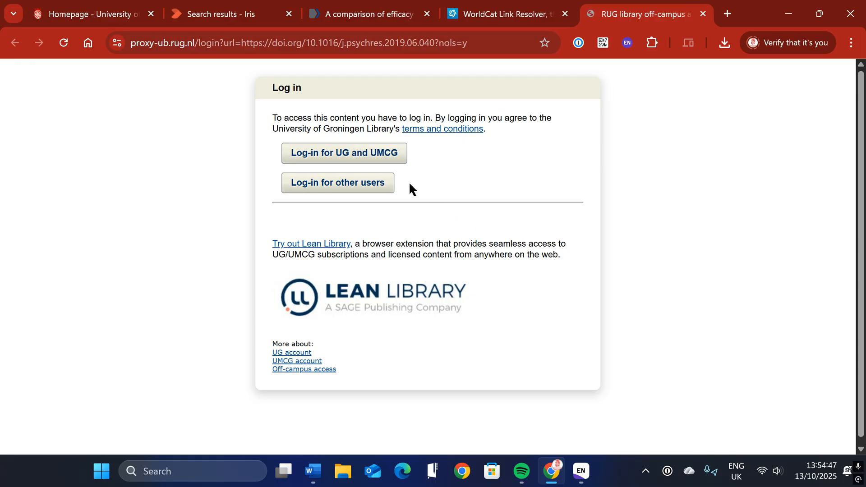
Step: Log in to the library's off-campus access as a UG and UMCG user with the University of Groningen account
click(344, 155)
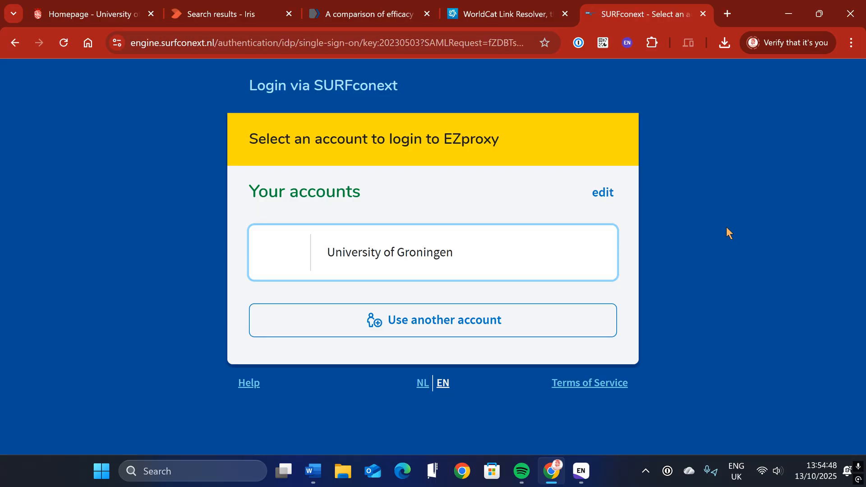
click(546, 239)
click(110, 253)
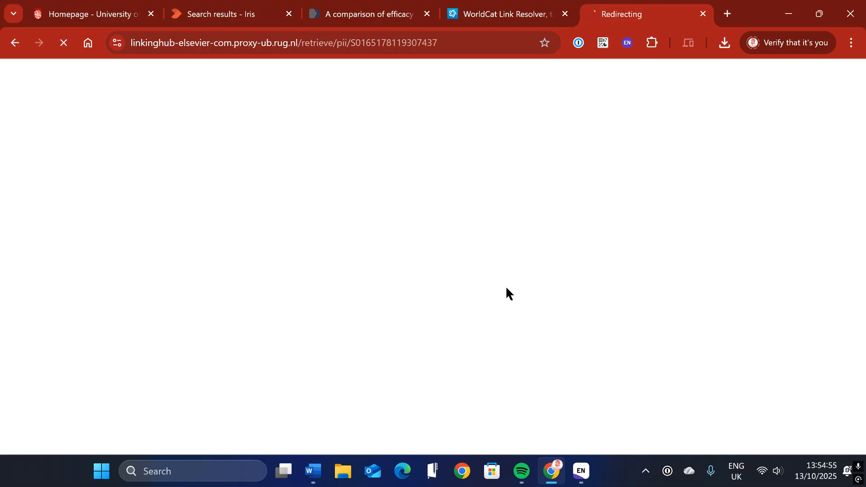
Step: Examine the article's ScienceDirect page, including its full-text access, citation option and highlights
scroll(505, 285, down, 2)
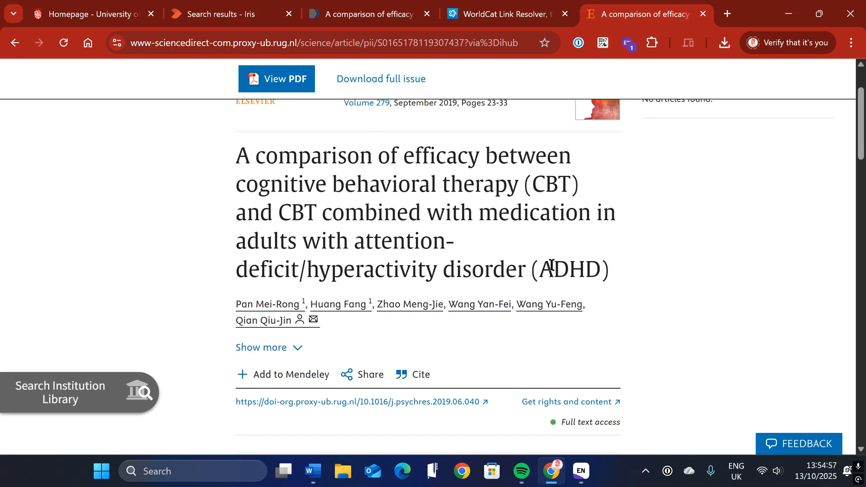
scroll(483, 192, down, 1)
scroll(425, 188, up, 3)
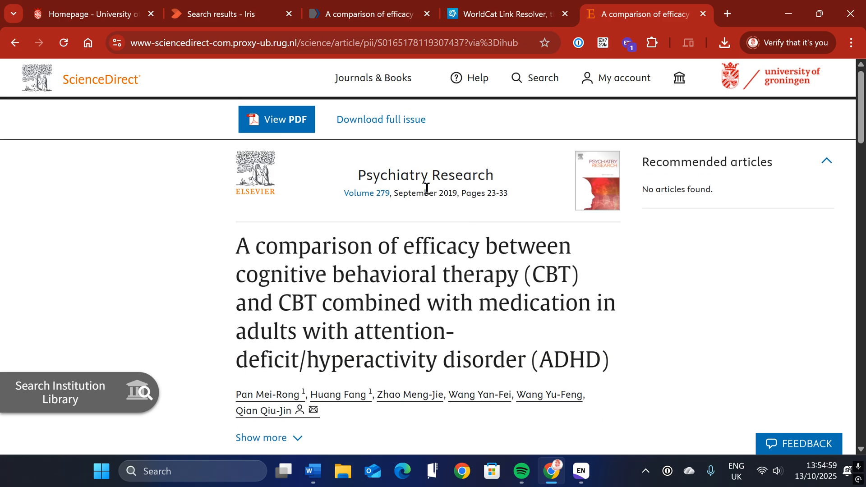
scroll(505, 226, down, 5)
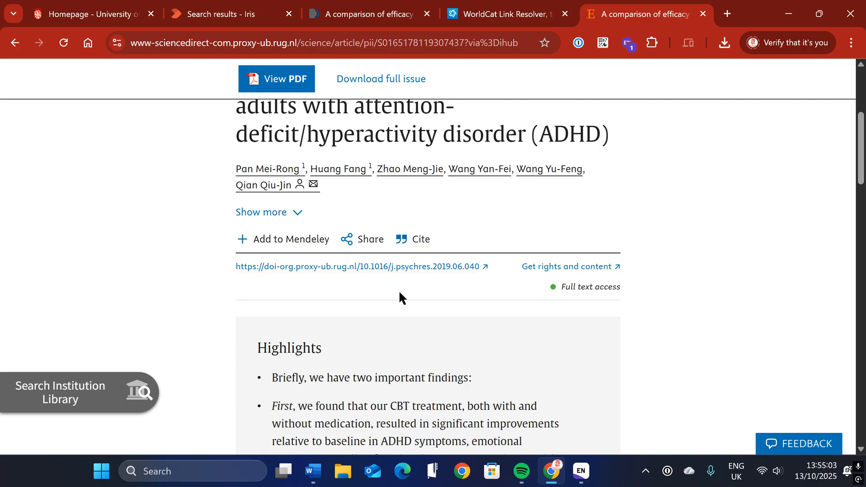
scroll(367, 335, up, 3)
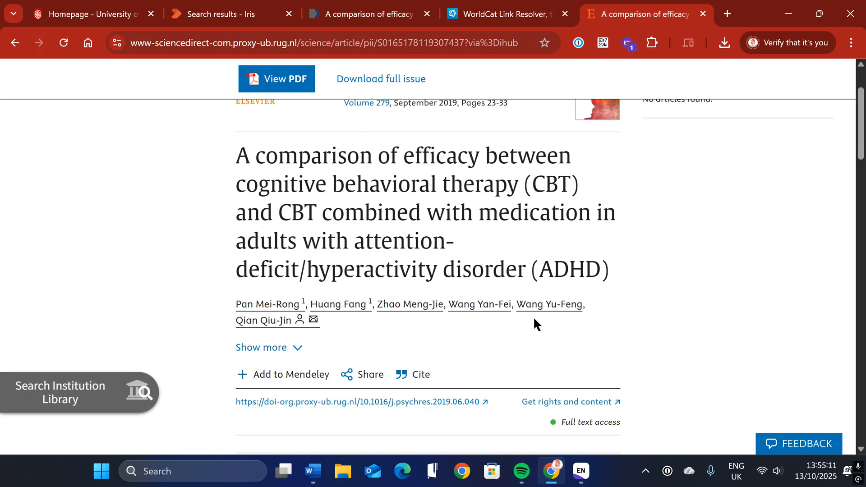
double_click(418, 381)
right_click(413, 381)
key(Escape)
scroll(614, 340, up, 1)
scroll(570, 318, down, 5)
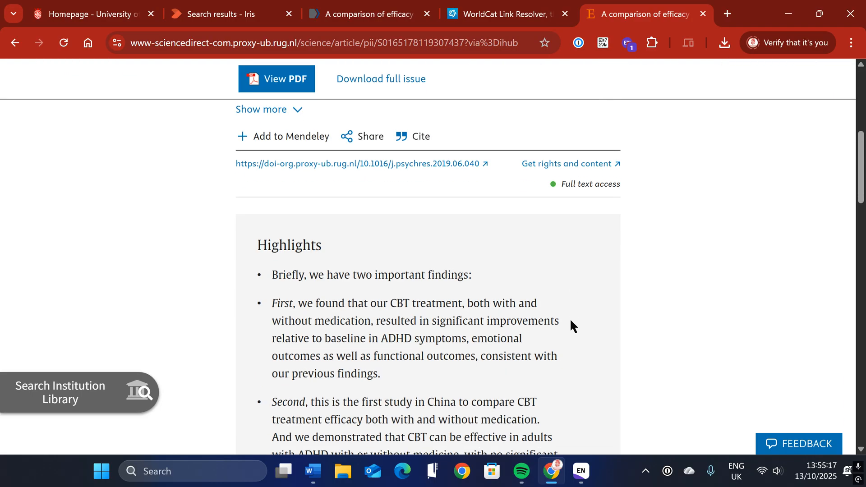
scroll(569, 318, up, 4)
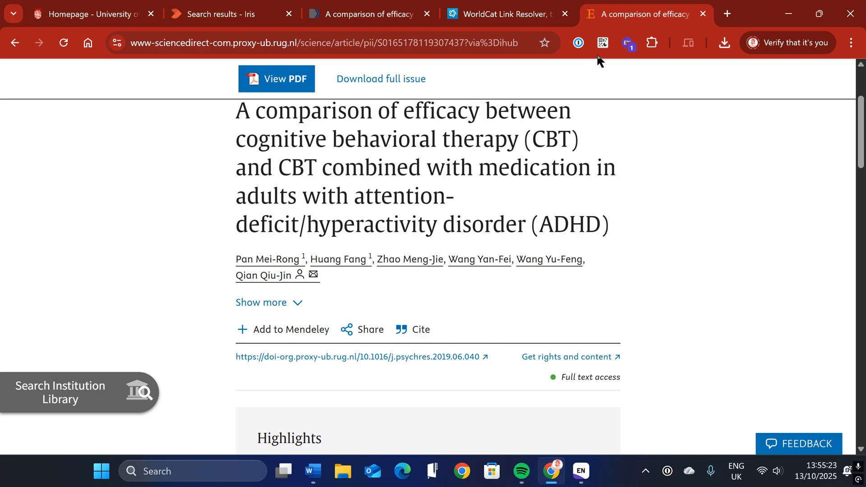
Step: Show the downloaded citation file in the recent download history from the ScienceDirect page and close the history
click(725, 44)
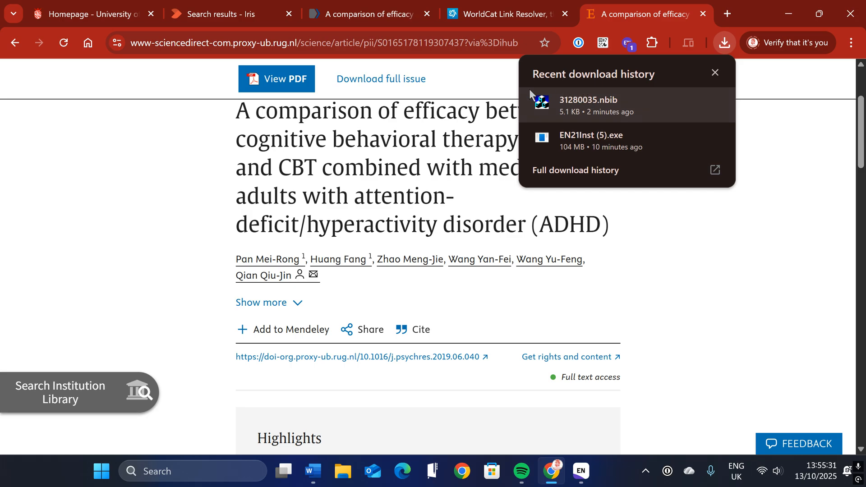
drag(372, 195, 368, 194)
click(368, 194)
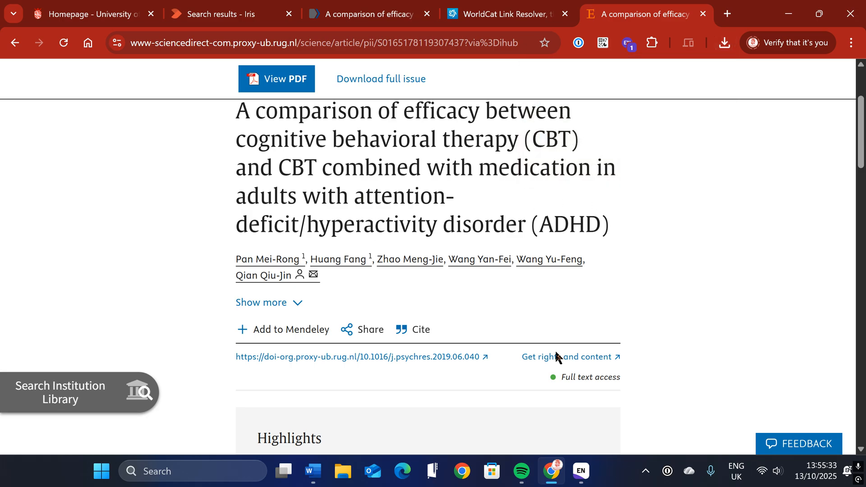
Step: Switch to EndNote and locate the imported 2019 Psychiatry Res reference among All References
click(570, 473)
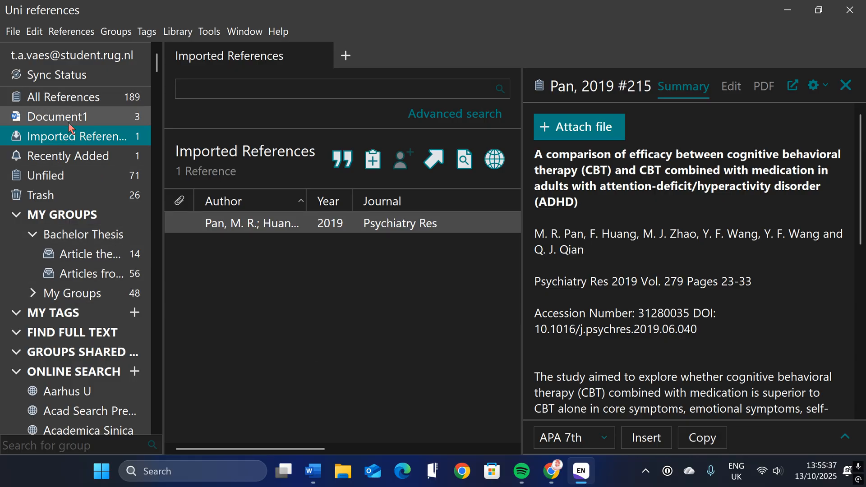
click(86, 98)
scroll(270, 361, down, 2)
click(294, 296)
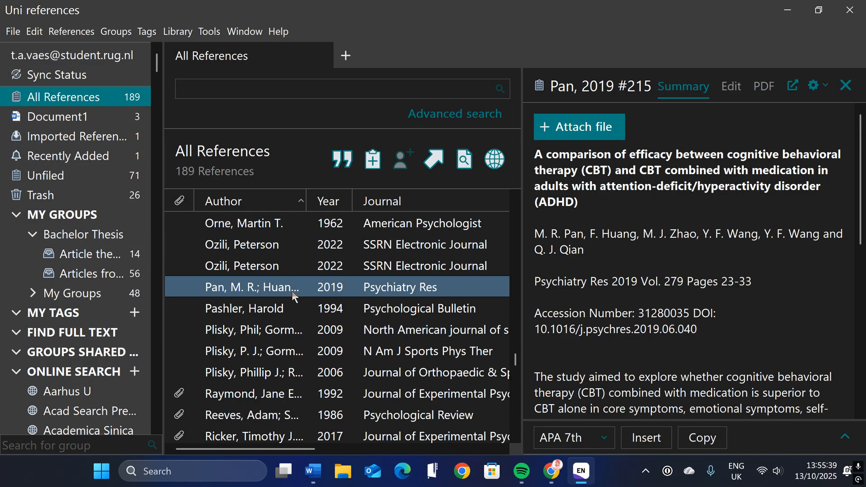
Step: Open the PDF attached to the 2014 reference "Beyond a mask and against the bottleneck" and browse its pages
scroll(271, 298, up, 3)
click(225, 293)
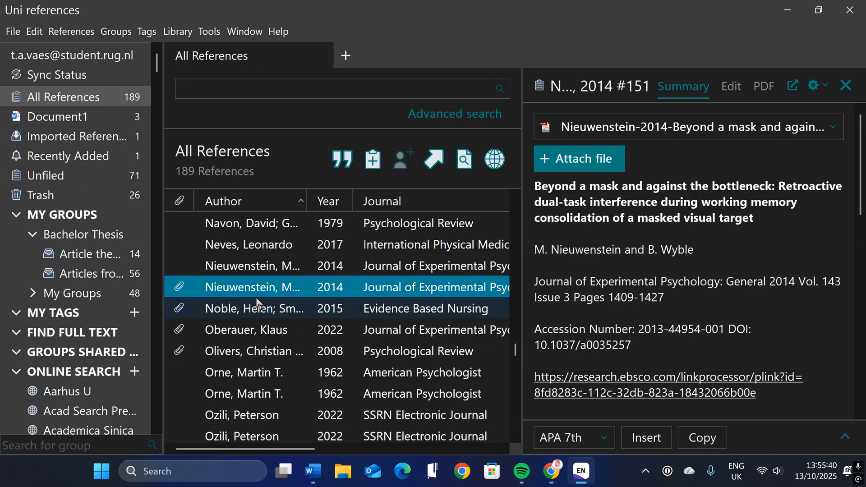
click(754, 90)
scroll(707, 292, down, 2)
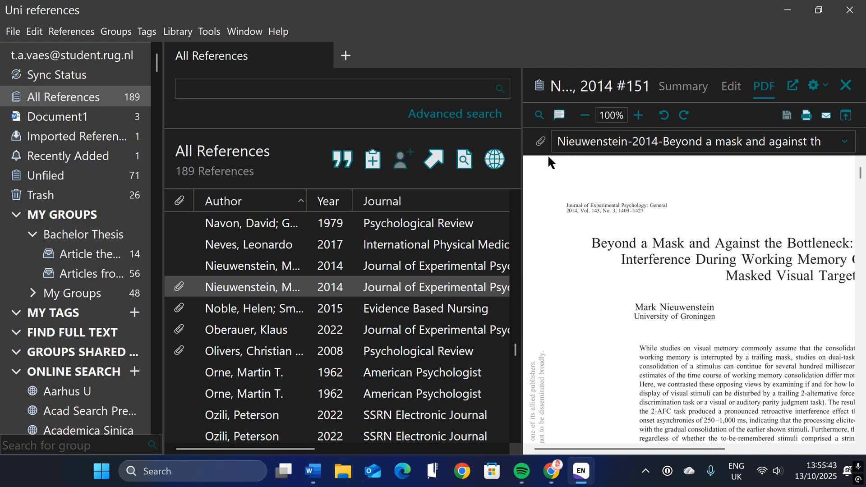
scroll(720, 414, right, 2)
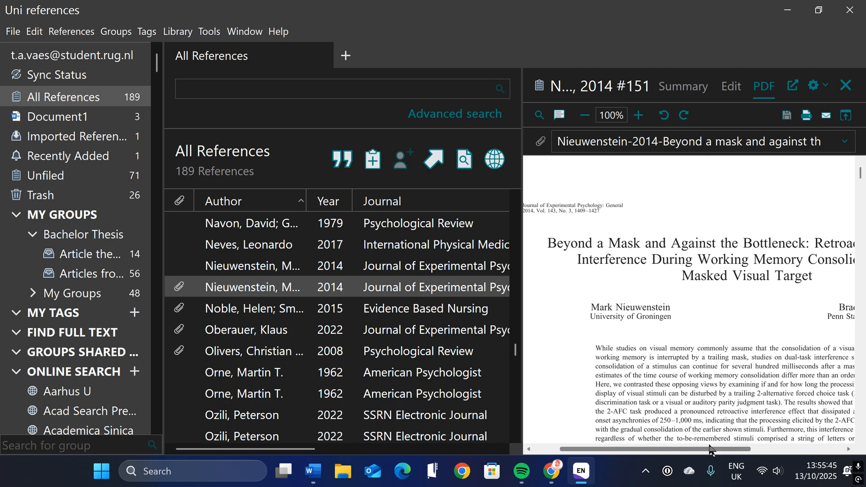
scroll(704, 370, down, 5)
scroll(701, 361, down, 10)
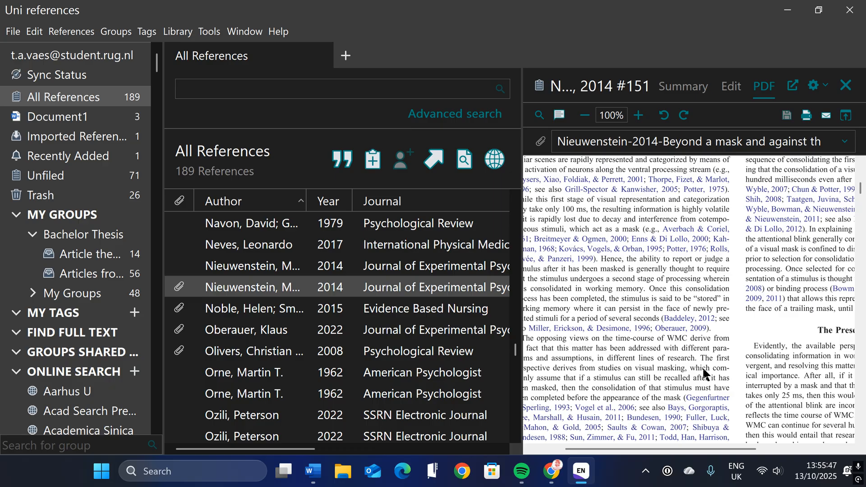
Step: Return to the 2014 reference's summary and expand the preview of its APA 7th citation
click(683, 86)
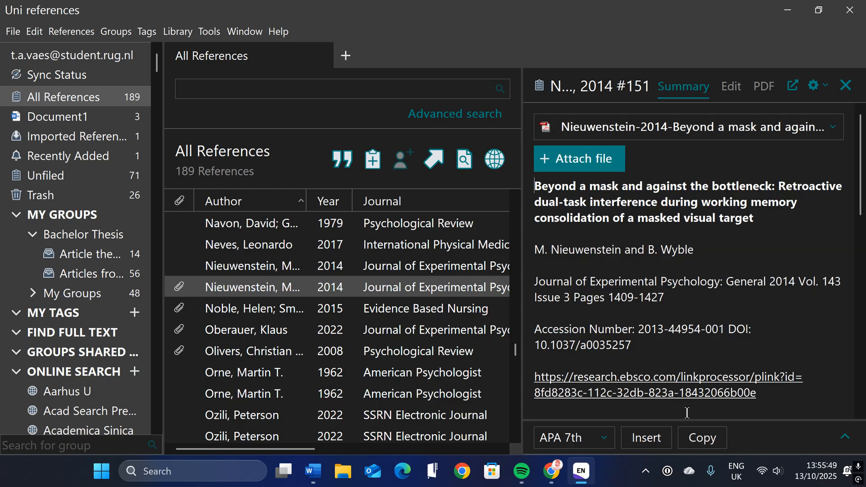
click(845, 436)
drag(536, 291, 784, 389)
click(768, 369)
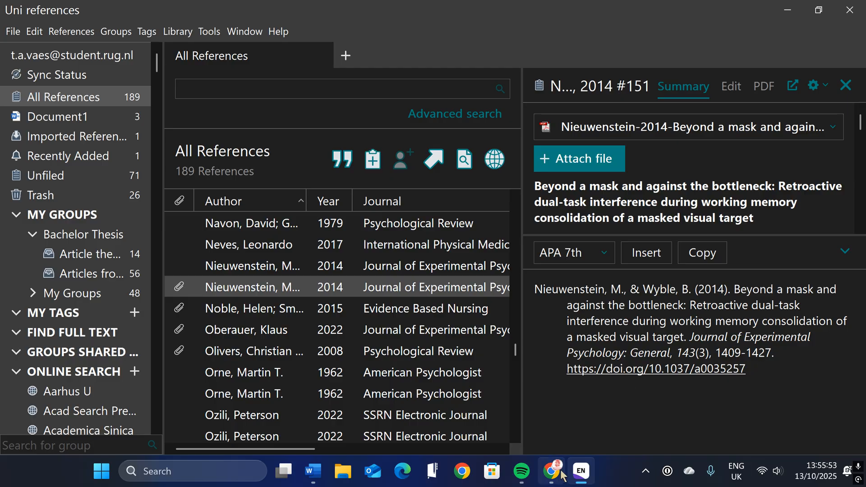
Step: Switch to Word and add the 2019 reference on CBT versus CBT combined with medication to the second in-text citation, searching by author surname
click(313, 471)
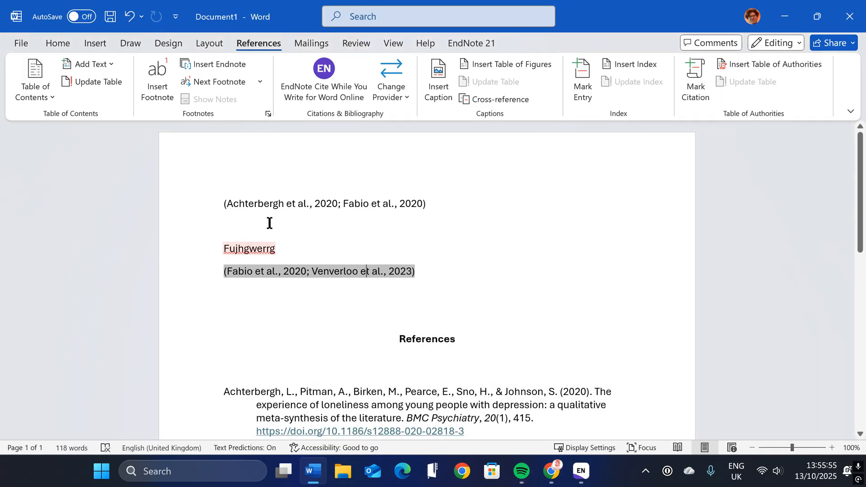
click(29, 61)
click(559, 284)
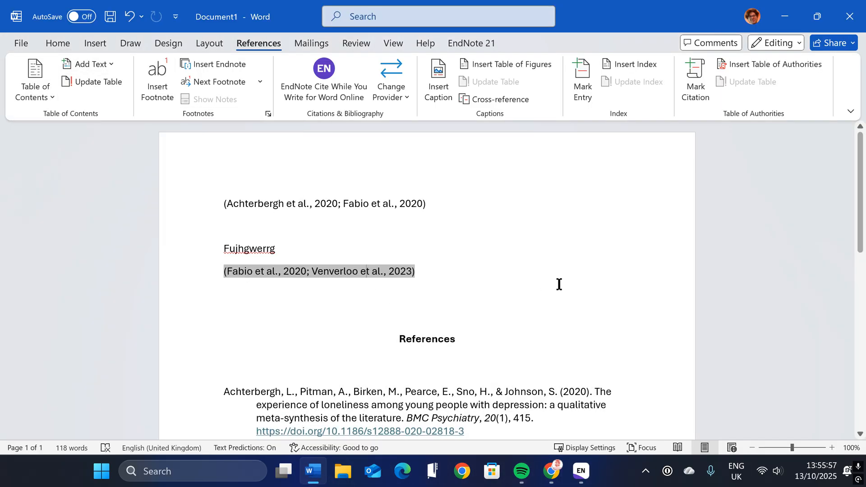
click(451, 43)
click(29, 69)
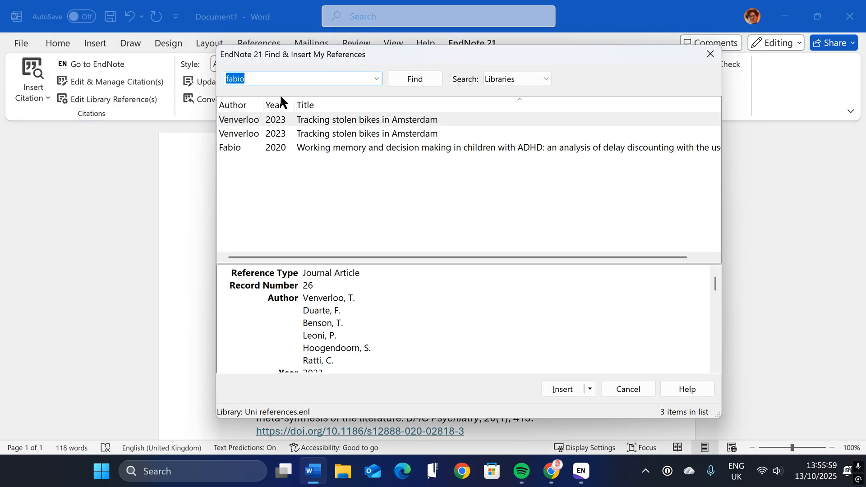
click(284, 76)
text(pan)
key(Return)
scroll(316, 172, down, 2)
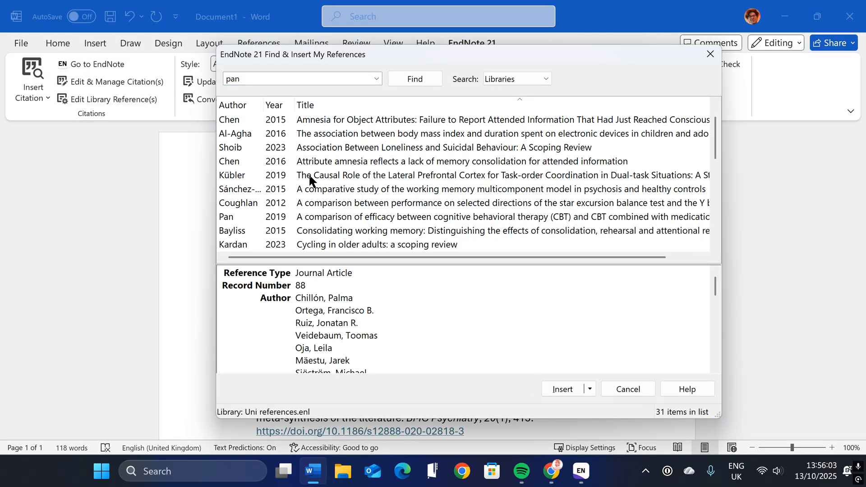
click(237, 165)
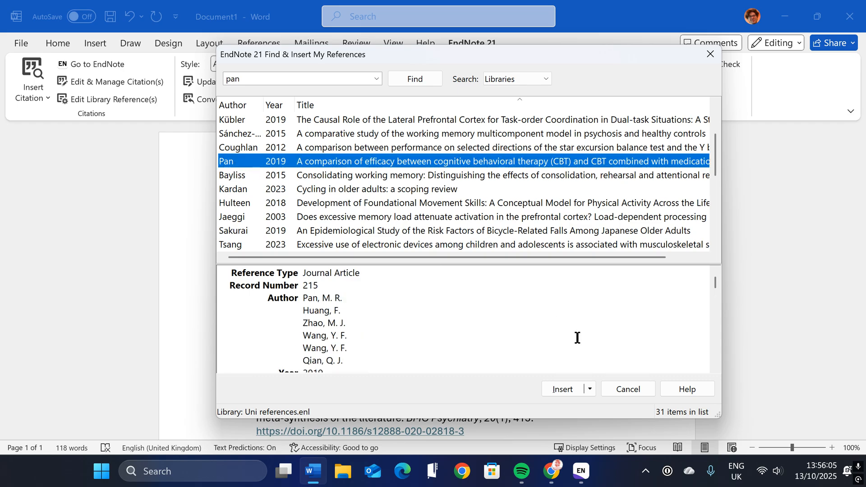
click(564, 393)
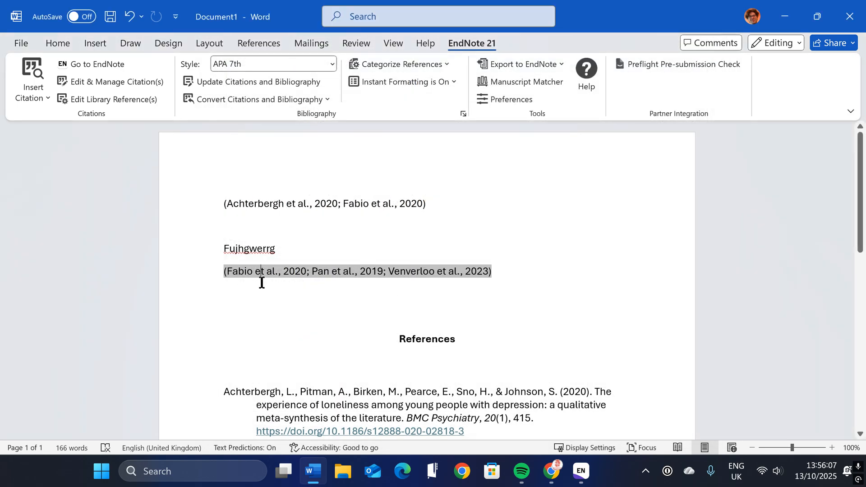
Step: Examine the newly added entry's formatting in the reference list at the end of the document
click(427, 307)
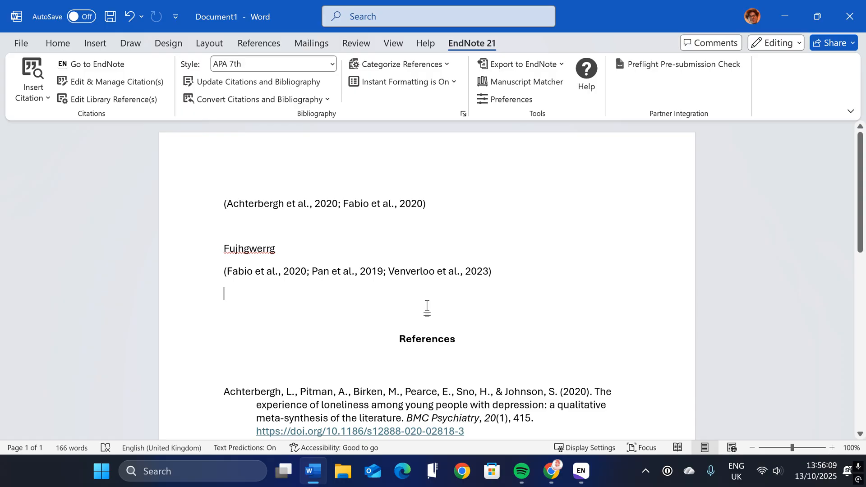
scroll(427, 306, down, 6)
drag(225, 238, 523, 305)
click(518, 340)
Step: Review the general, keyboard, figures and tables, and application settings in the Cite While You Write preferences and close them
click(511, 99)
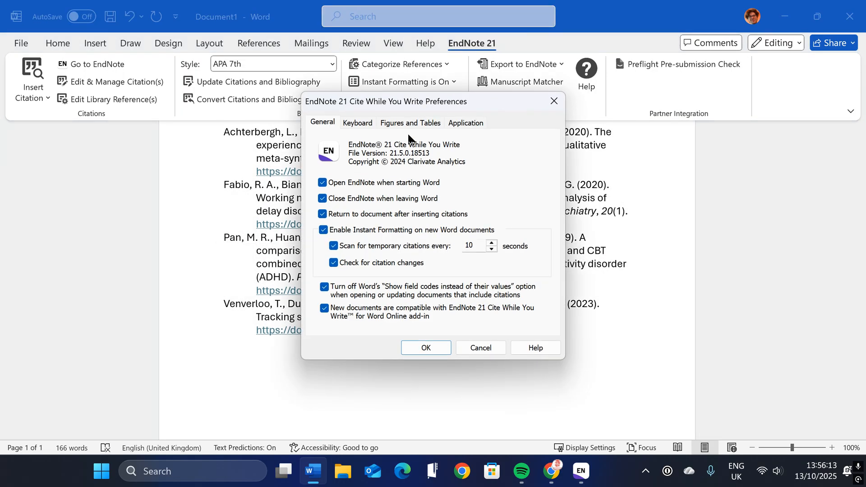
click(428, 124)
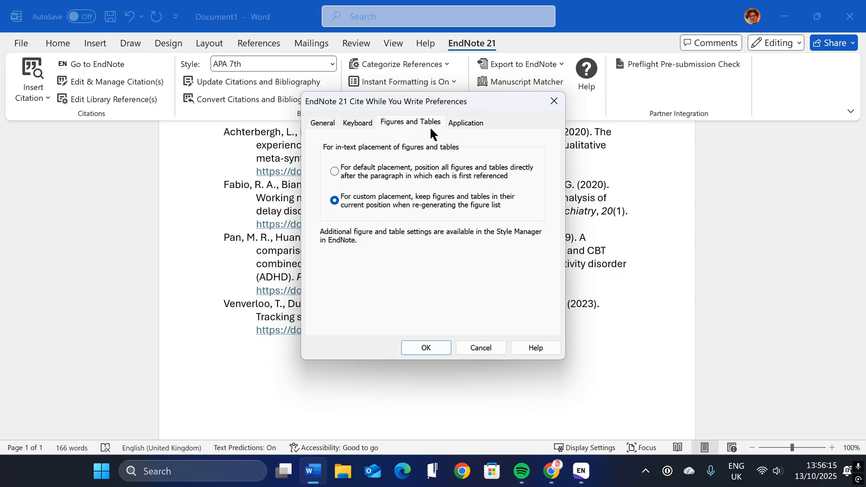
click(346, 124)
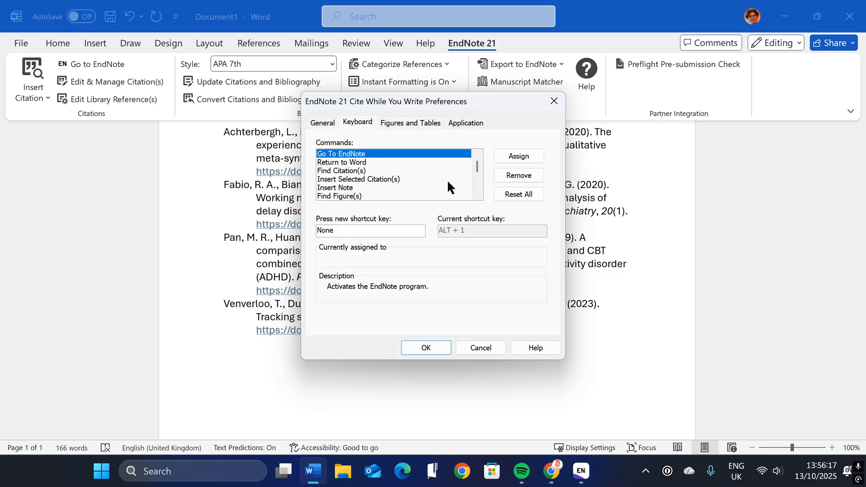
click(321, 123)
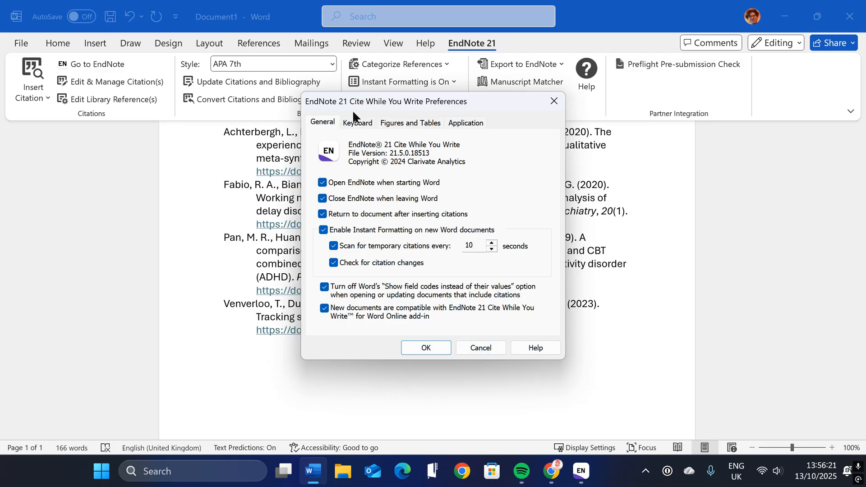
click(366, 123)
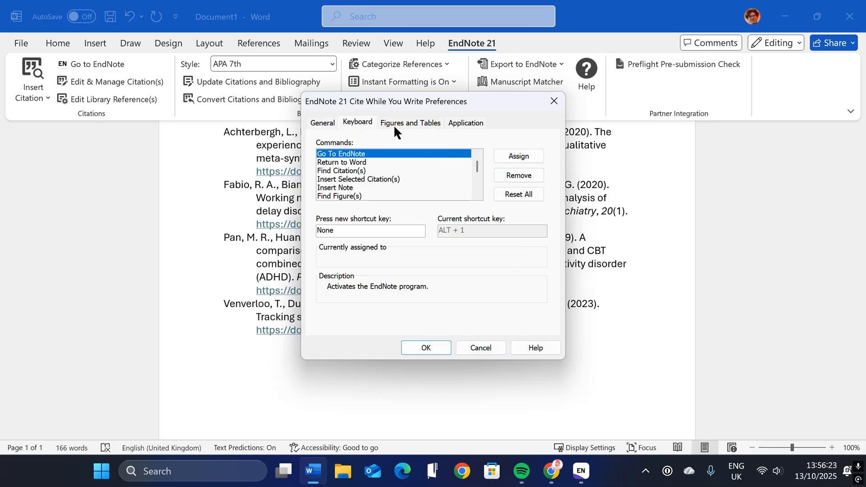
click(399, 125)
click(450, 123)
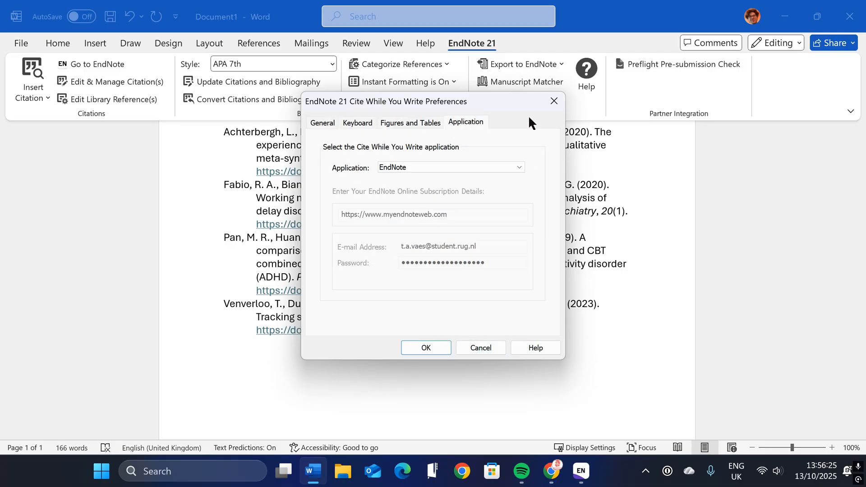
click(554, 101)
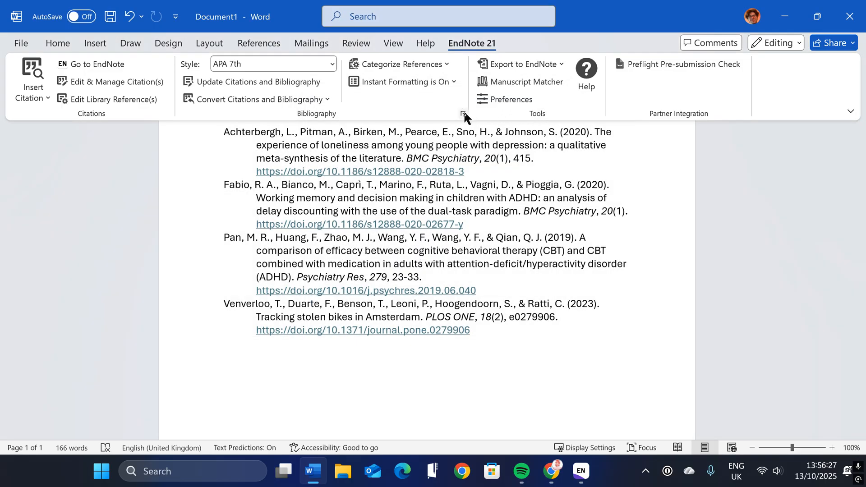
Step: Open the bibliography configuration's layout settings and set the font to Times New Roman
click(465, 114)
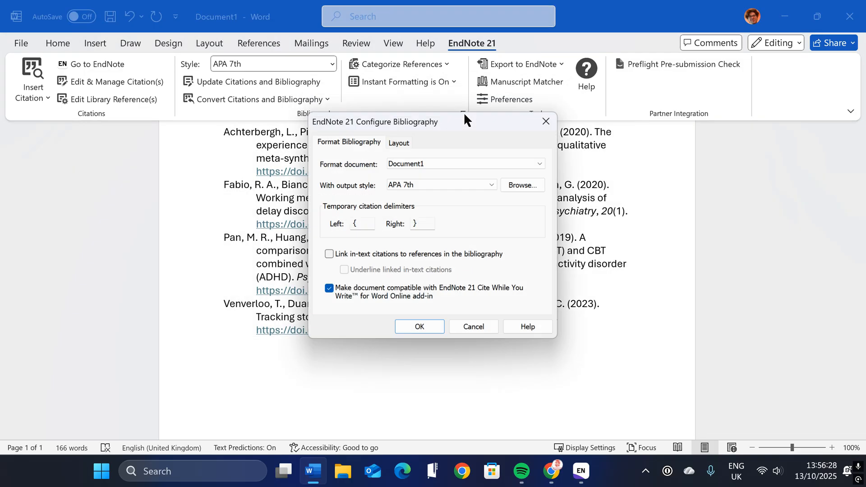
click(546, 120)
click(462, 115)
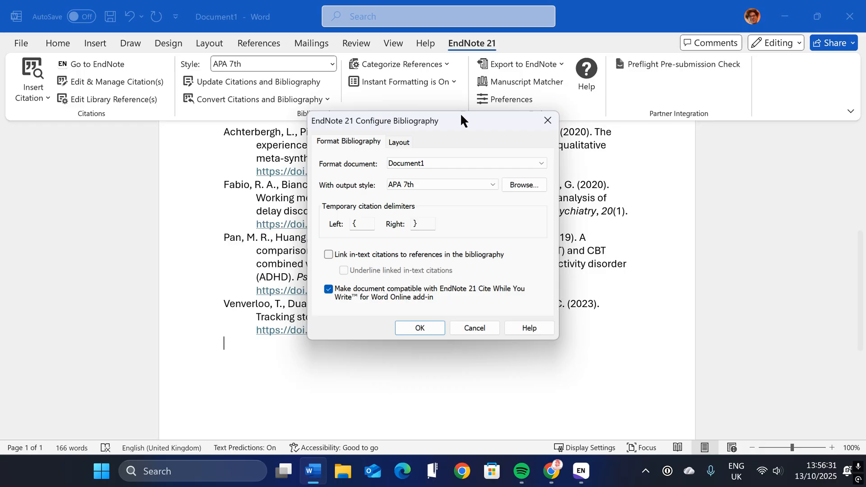
click(399, 142)
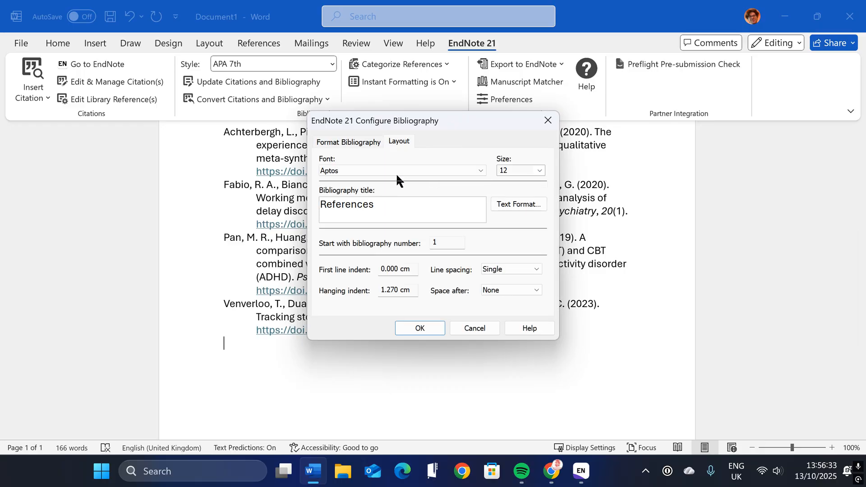
click(347, 171)
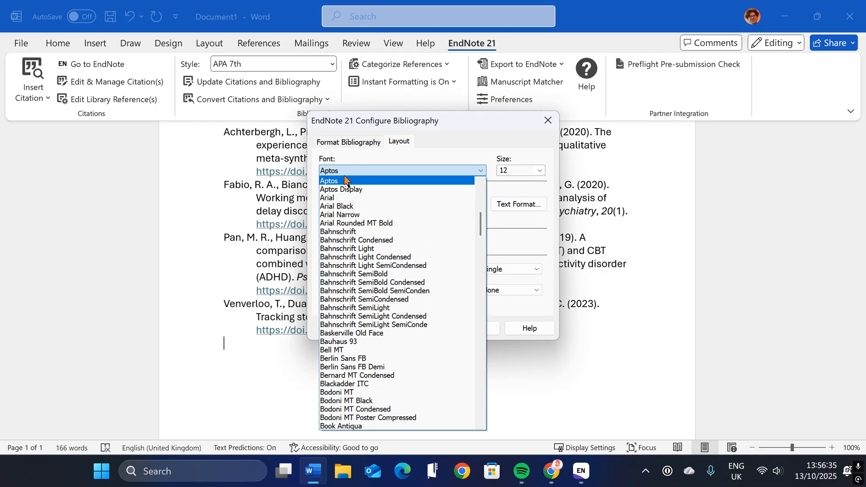
scroll(386, 392, down, 15)
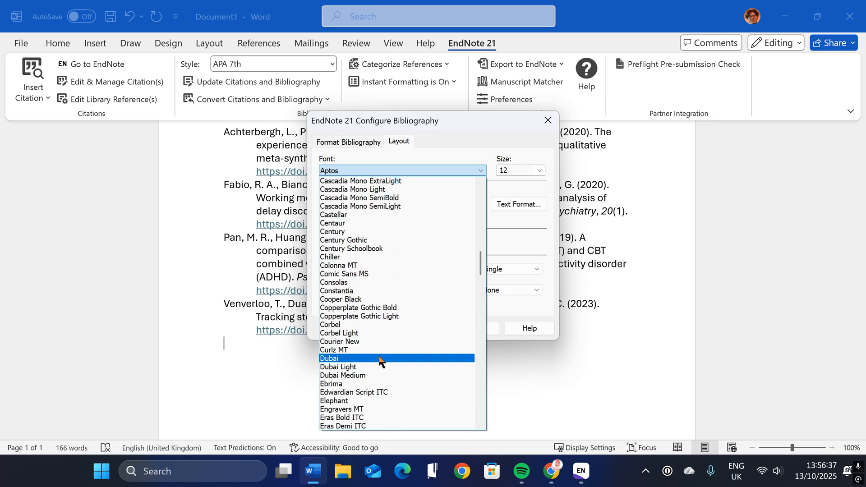
key(t)
scroll(379, 349, down, 3)
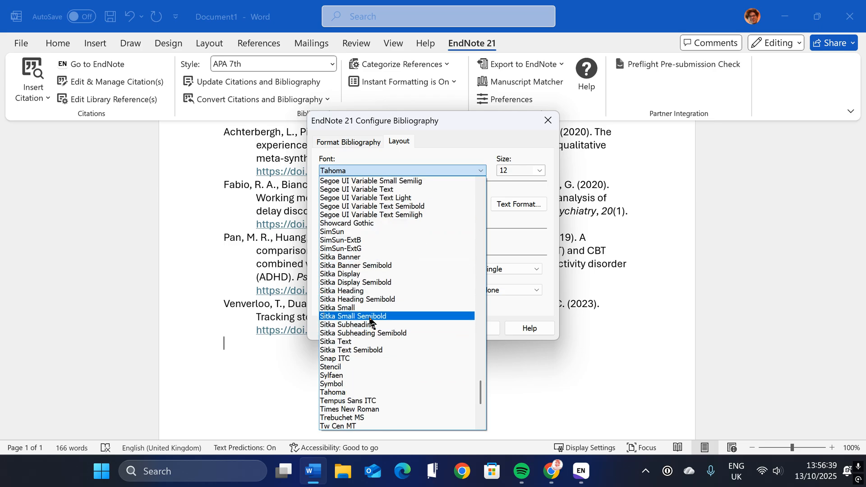
scroll(374, 353, down, 1)
click(361, 291)
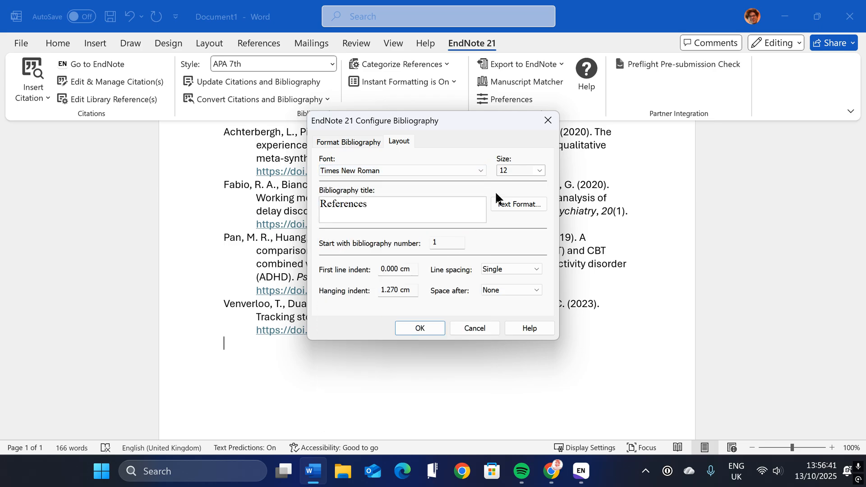
Step: Check the bibliography's font size options and set its line spacing to Double
click(515, 171)
click(510, 269)
click(504, 297)
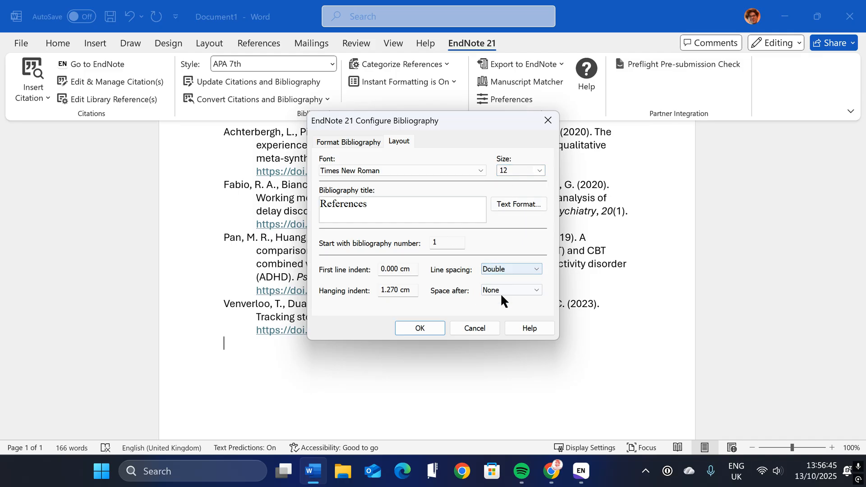
Step: Make the bibliography title bold, check the space-after options, and apply the layout to the document
click(518, 205)
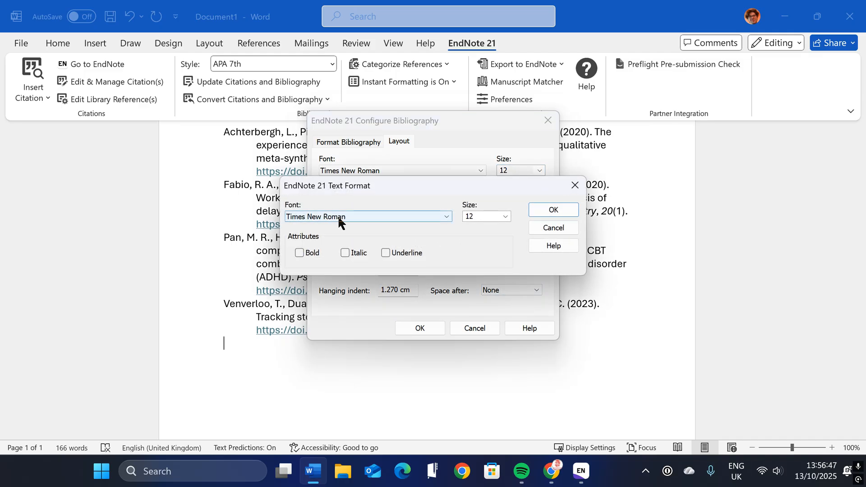
click(307, 251)
click(554, 210)
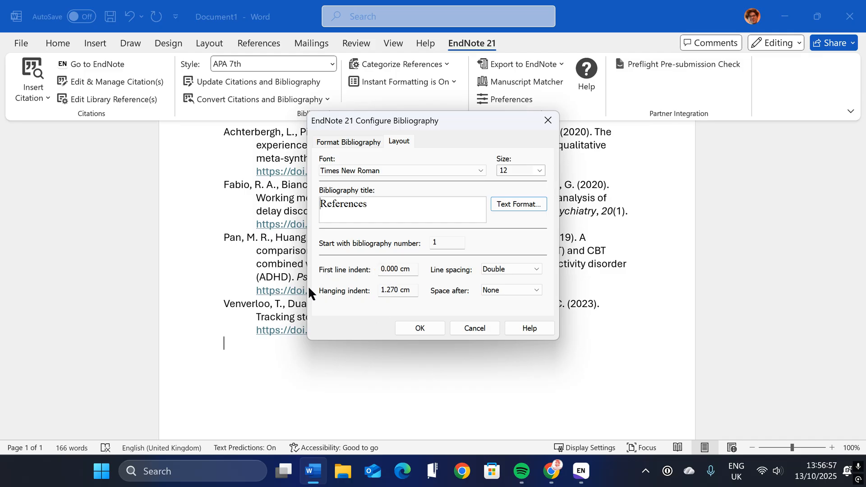
click(521, 292)
click(503, 301)
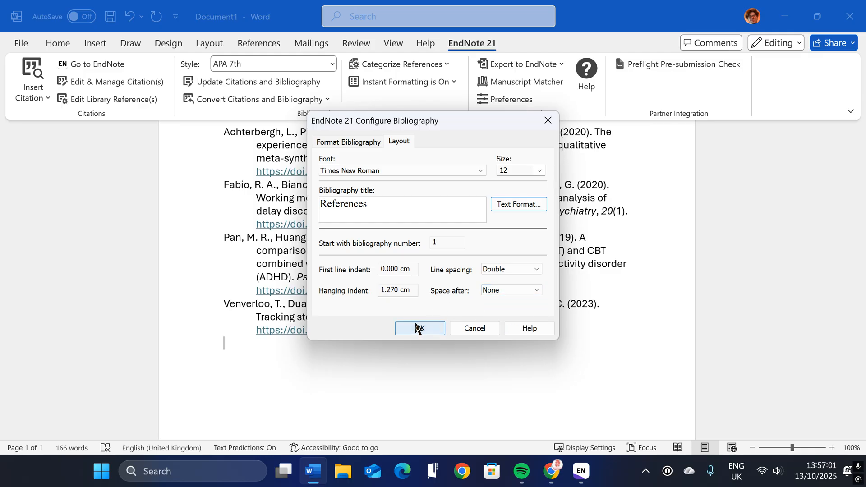
click(419, 327)
Step: Examine the reformatted reference list through to its last entry and return to the start of the document
scroll(391, 322, up, 5)
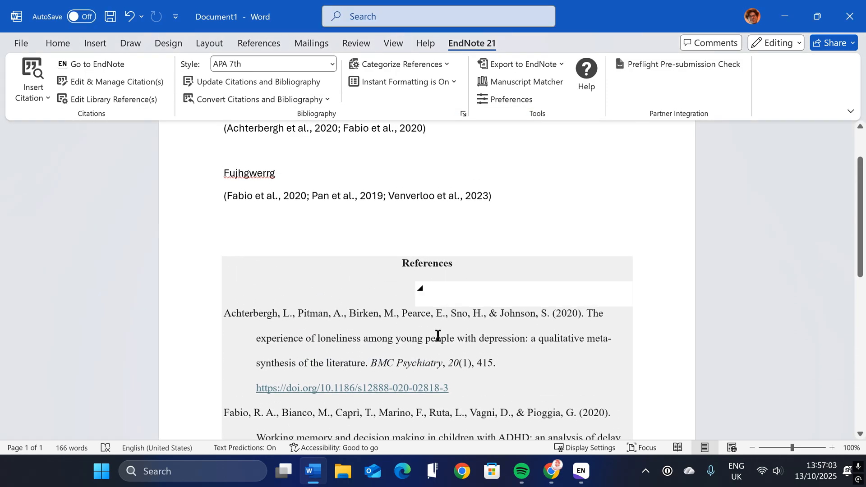
click(466, 360)
scroll(491, 354, down, 2)
drag(377, 242, 472, 266)
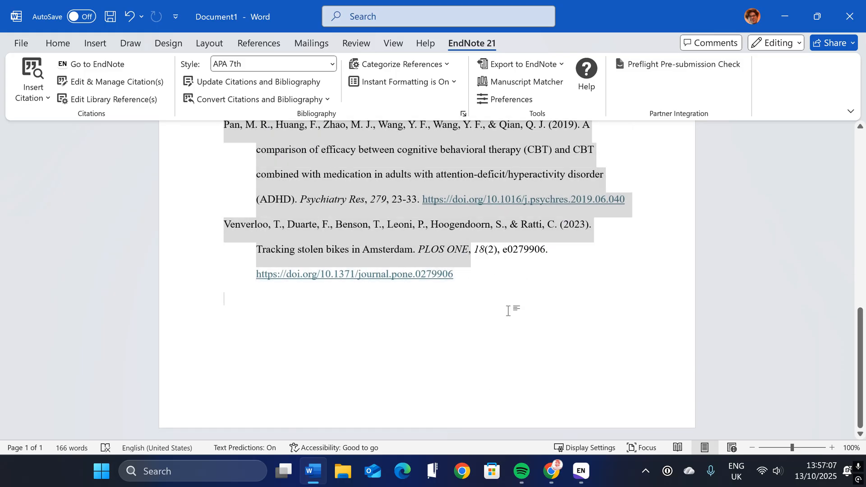
click(555, 356)
scroll(555, 343, up, 4)
scroll(554, 339, up, 5)
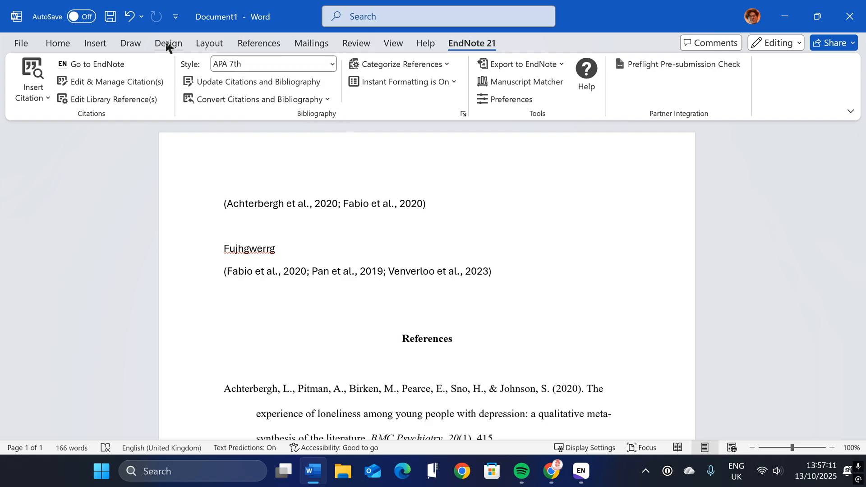
Step: Examine the editing options available for the first in-text citation and dismiss them
click(224, 205)
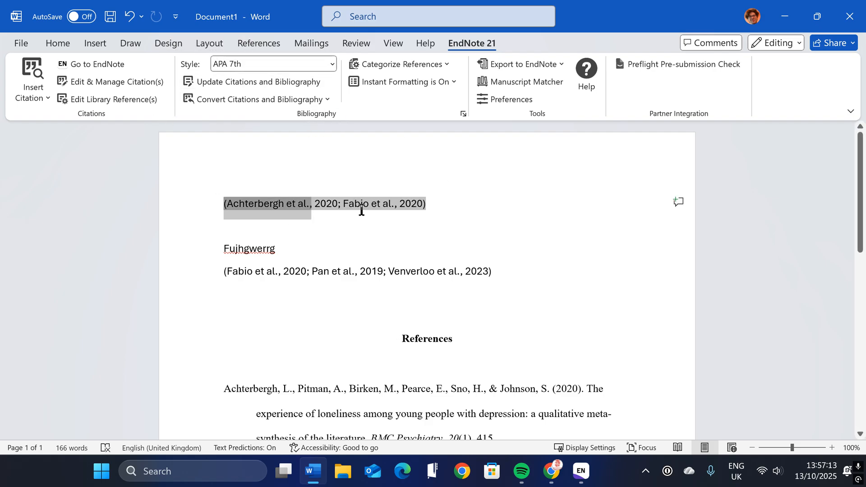
double_click(256, 196)
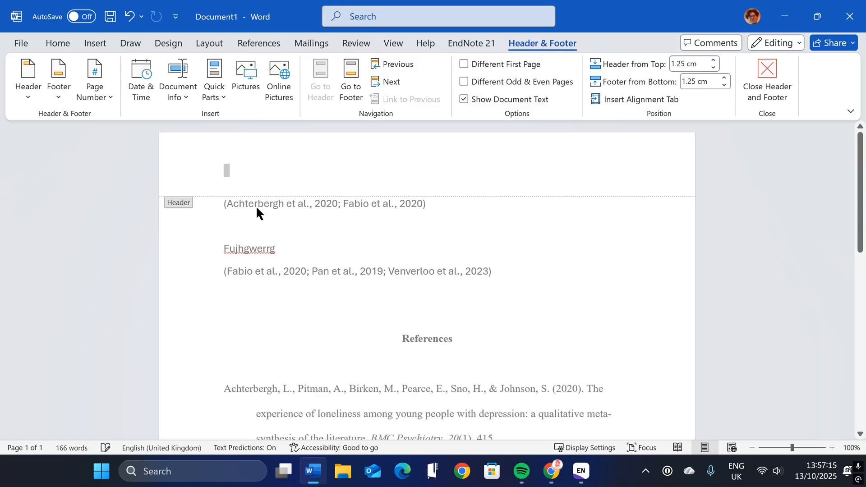
double_click(257, 205)
right_click(265, 204)
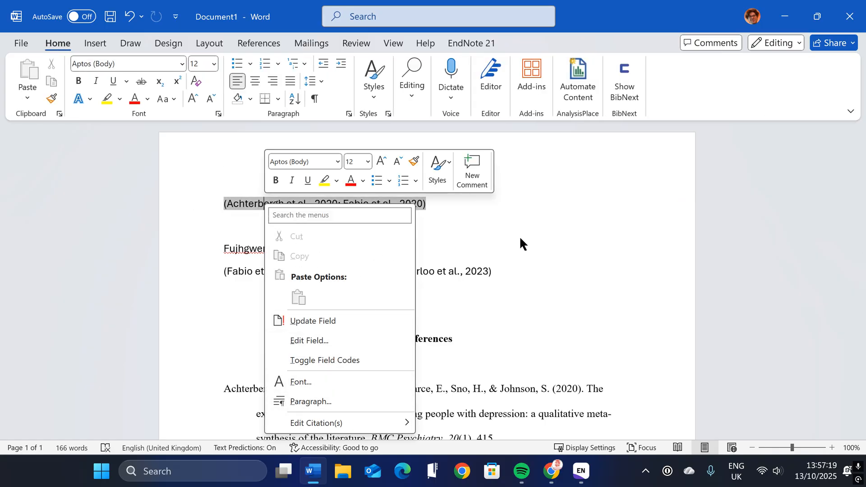
key(Escape)
Step: Review the text styles available for the first in-text citation and close the gallery without applying one
right_click(326, 207)
click(498, 164)
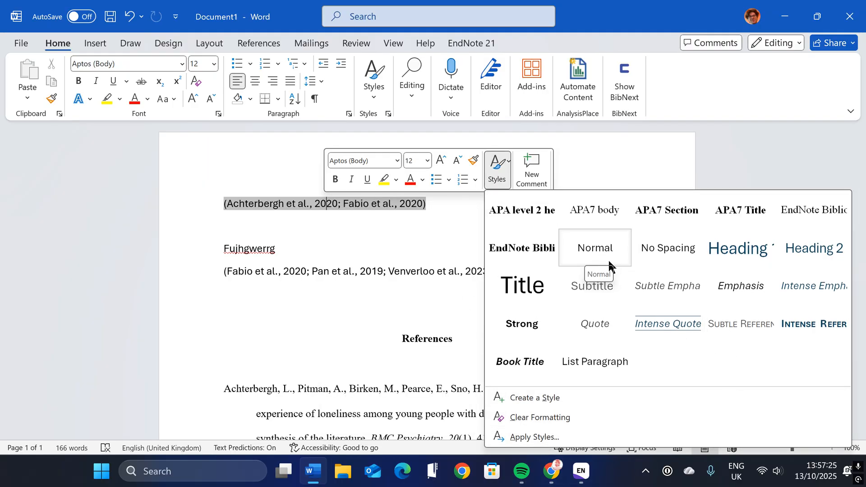
click(293, 203)
click(269, 226)
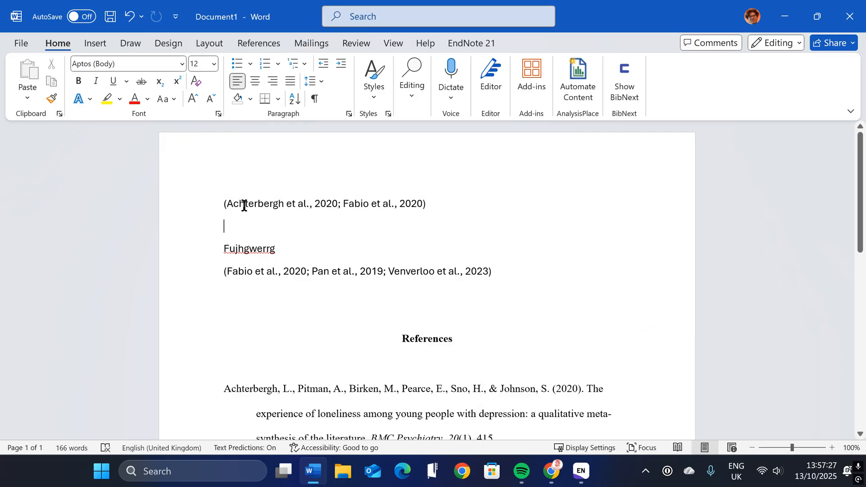
drag(225, 205, 406, 215)
click(293, 223)
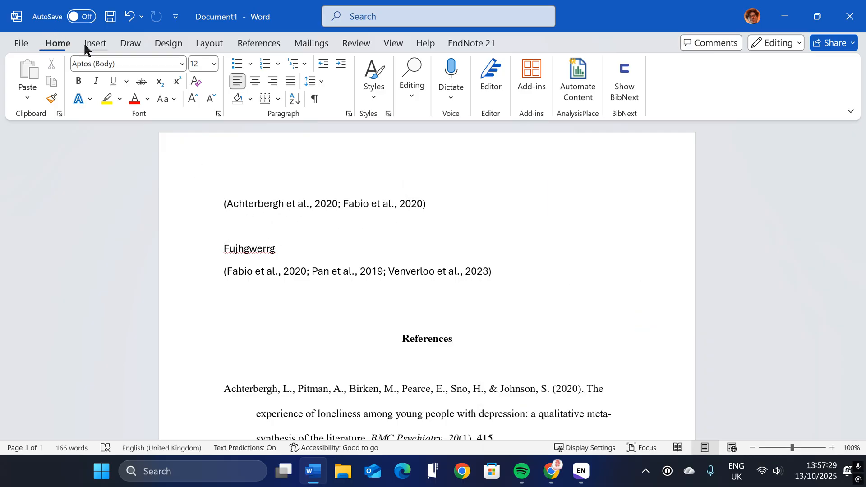
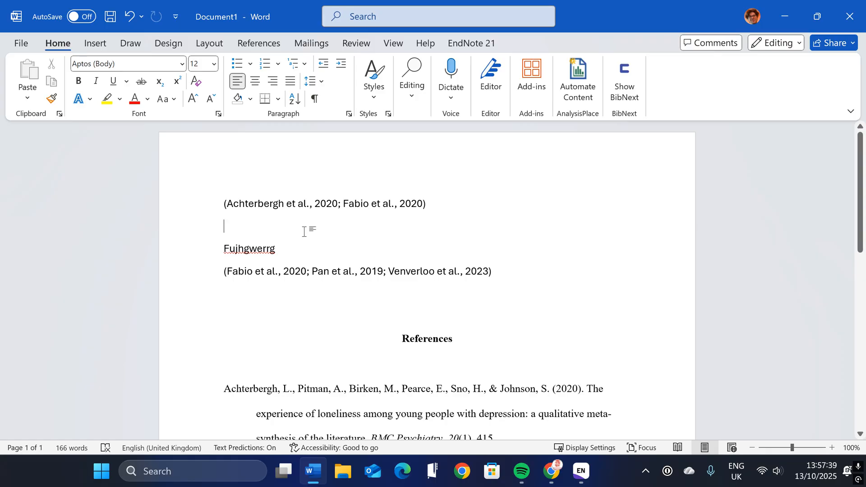
Step: Modify the Normal text style to use Times New Roman with double line spacing
click(248, 199)
right_click(249, 199)
click(423, 165)
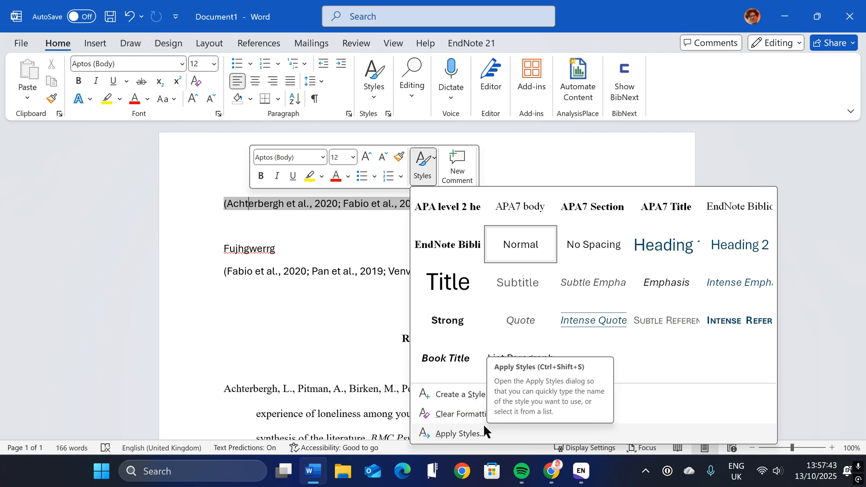
right_click(512, 245)
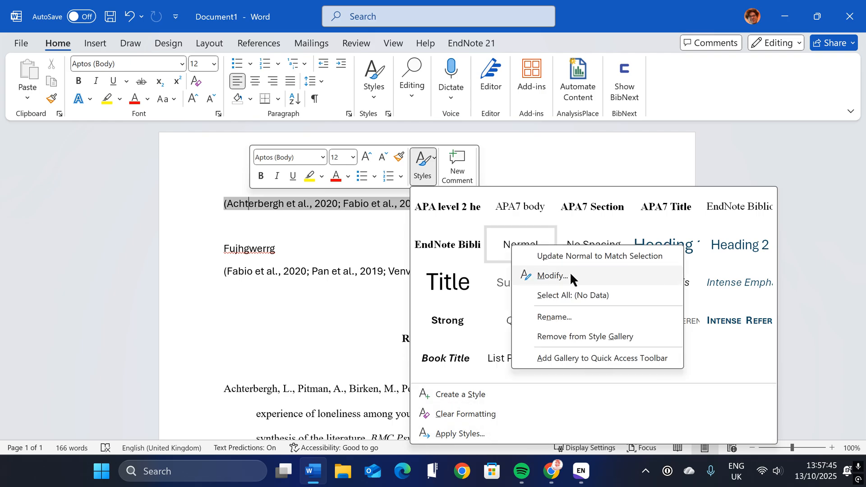
click(552, 276)
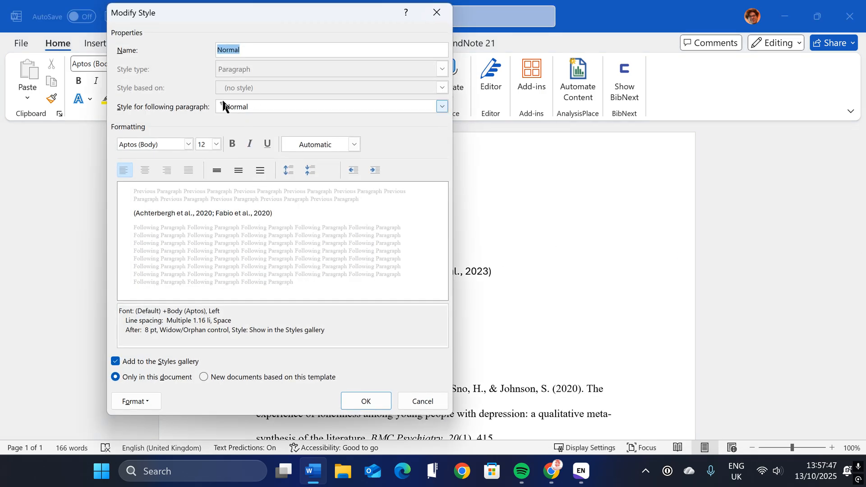
click(189, 144)
click(171, 188)
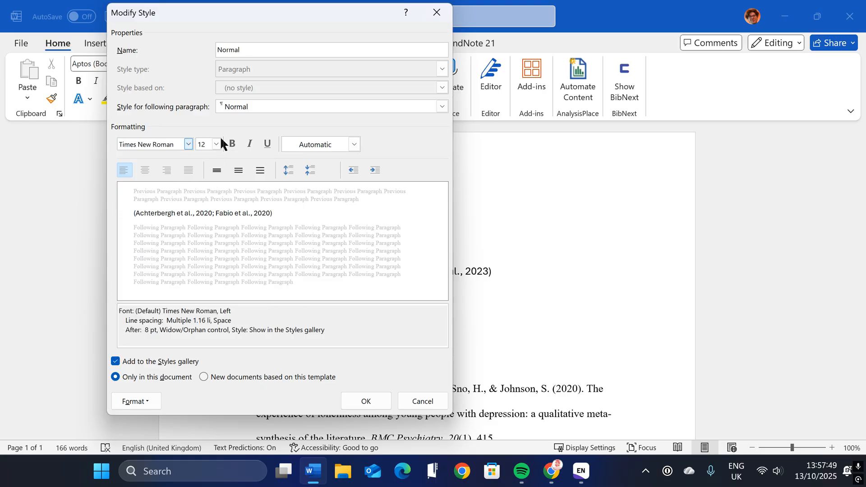
click(260, 170)
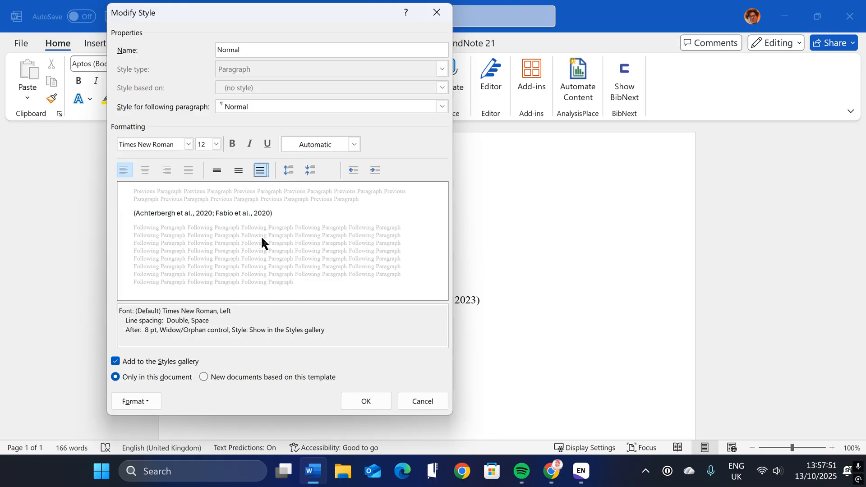
click(363, 403)
drag(242, 253, 255, 270)
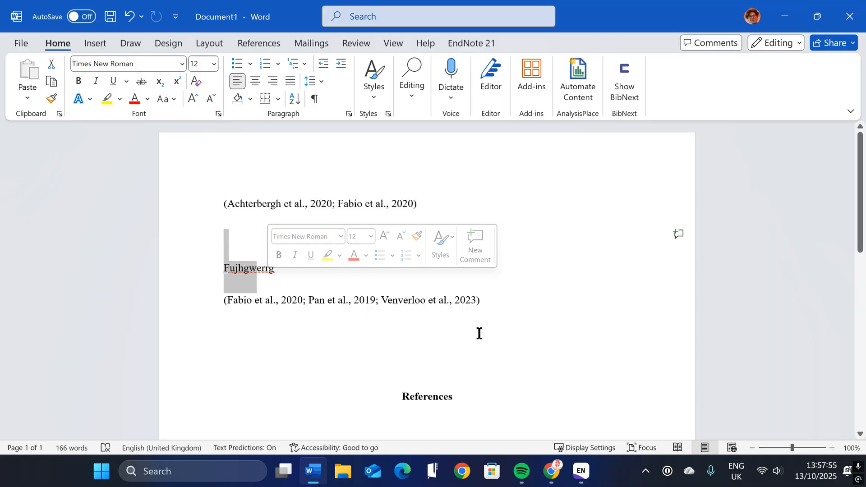
drag(459, 300, 187, 169)
click(354, 265)
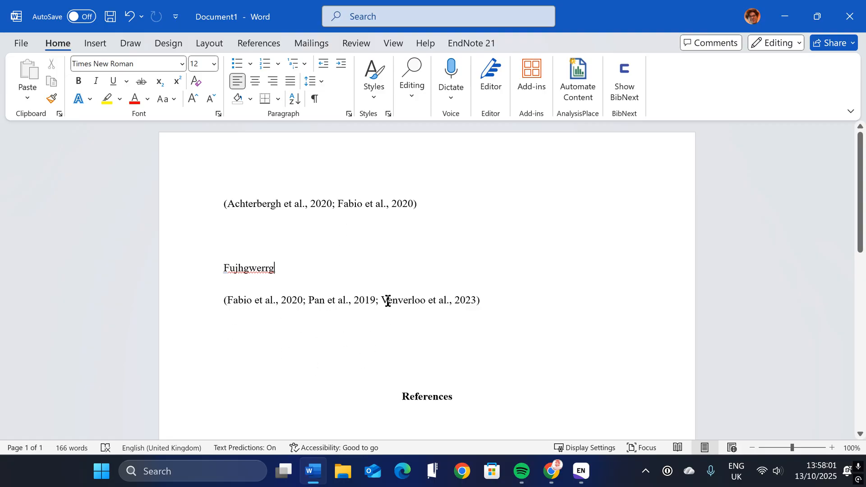
key(ctrl+s)
click(539, 307)
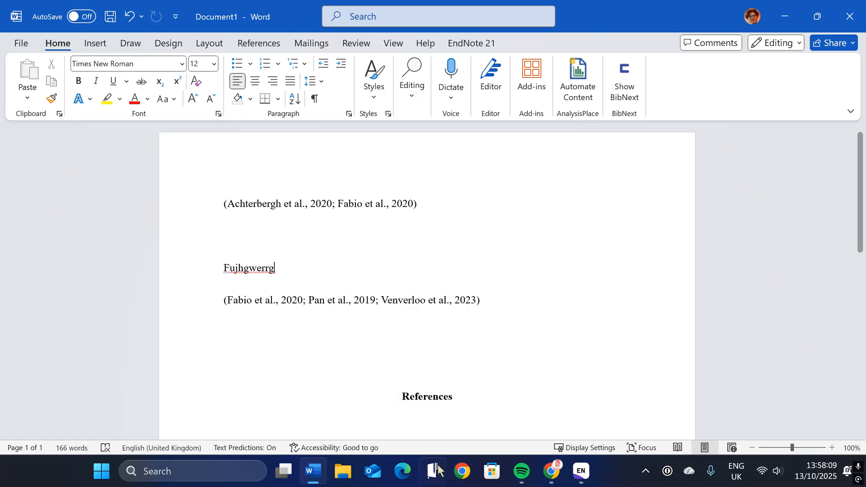
Step: Switch to Chrome, open Google Docs from a new tab with the school account, and create a blank document
click(559, 471)
click(732, 15)
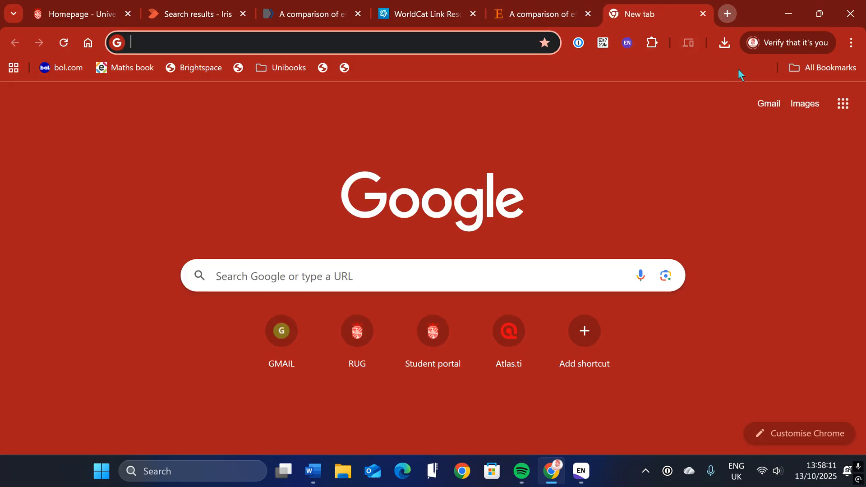
click(842, 103)
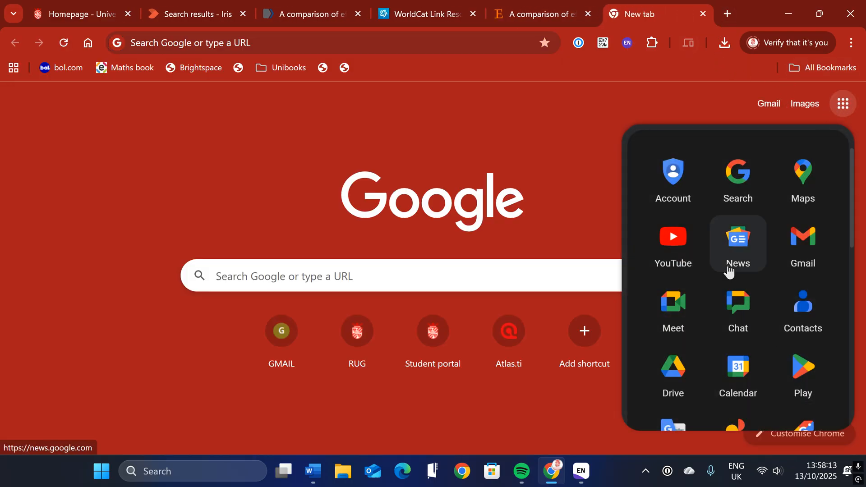
scroll(733, 279, down, 5)
click(730, 320)
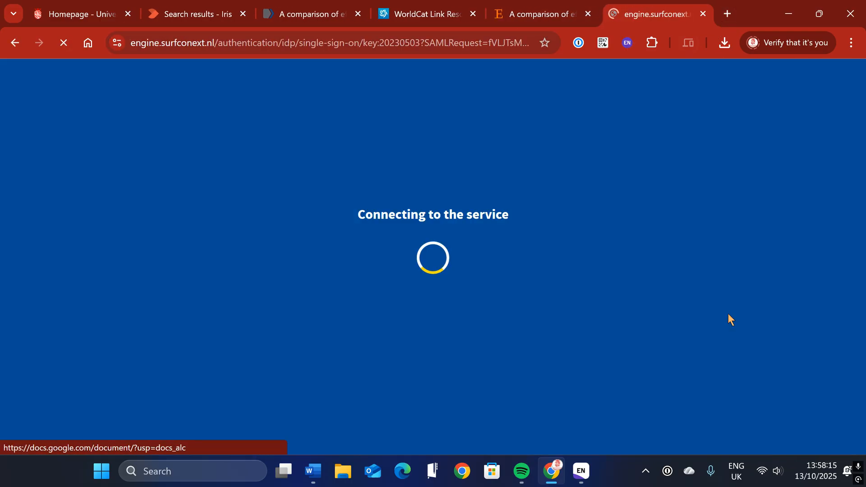
key(Down)
key(Return)
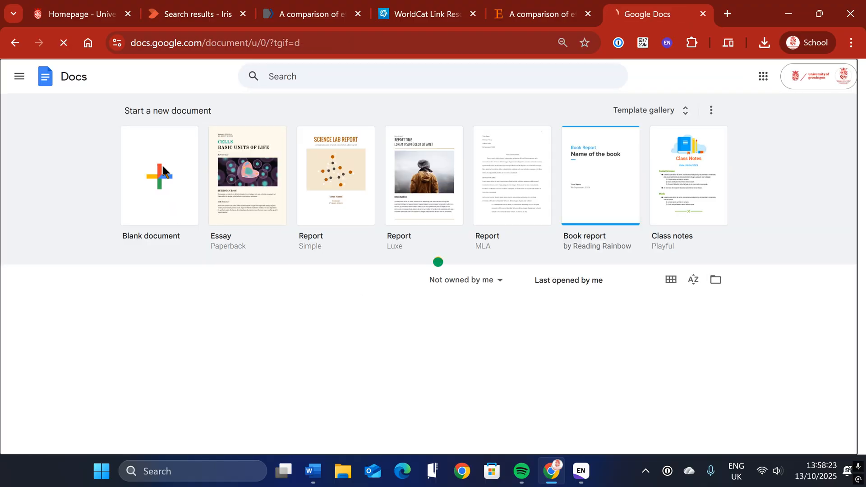
click(178, 182)
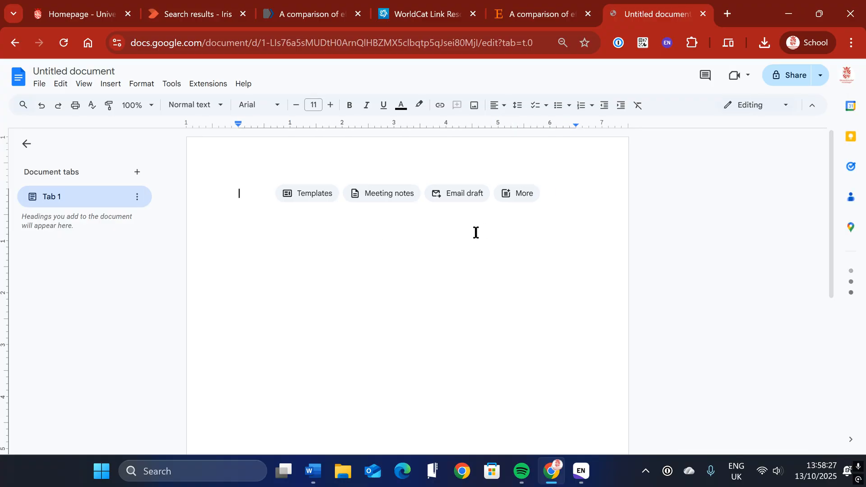
Step: Search the Google Workspace Marketplace add-ons for "endnote" and close the marketplace
click(171, 84)
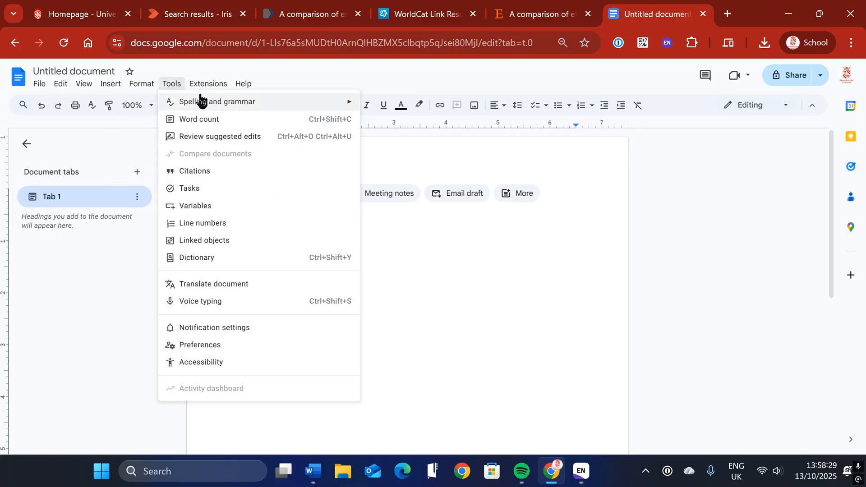
mouse_move(208, 84)
mouse_move(230, 147)
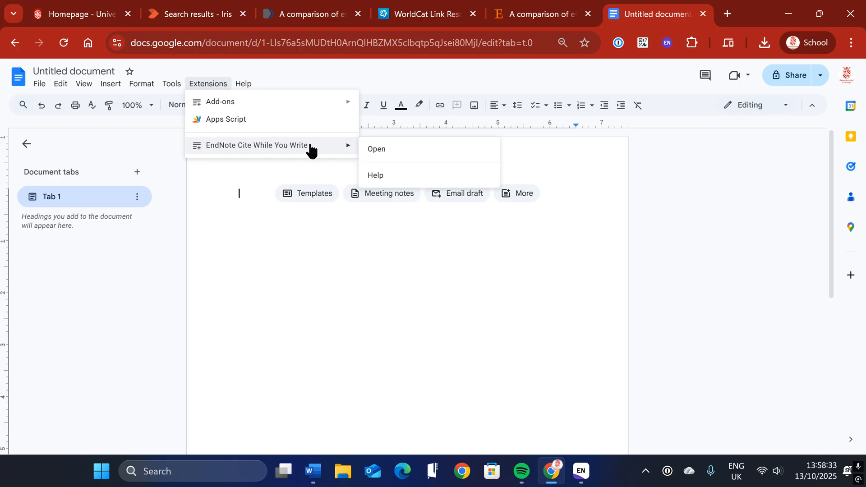
mouse_move(356, 107)
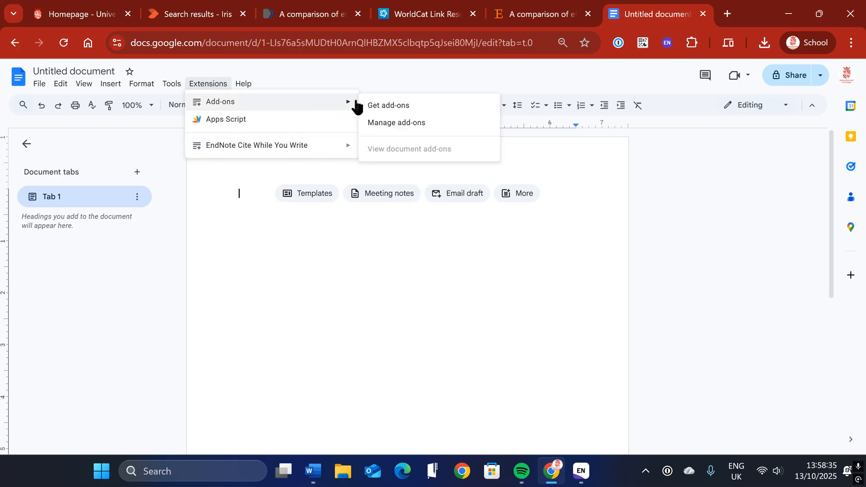
click(393, 106)
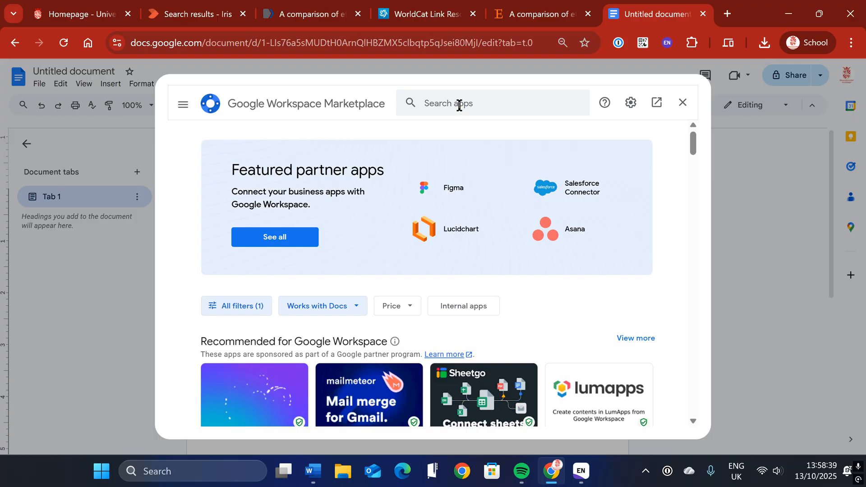
click(473, 105)
text(endnote)
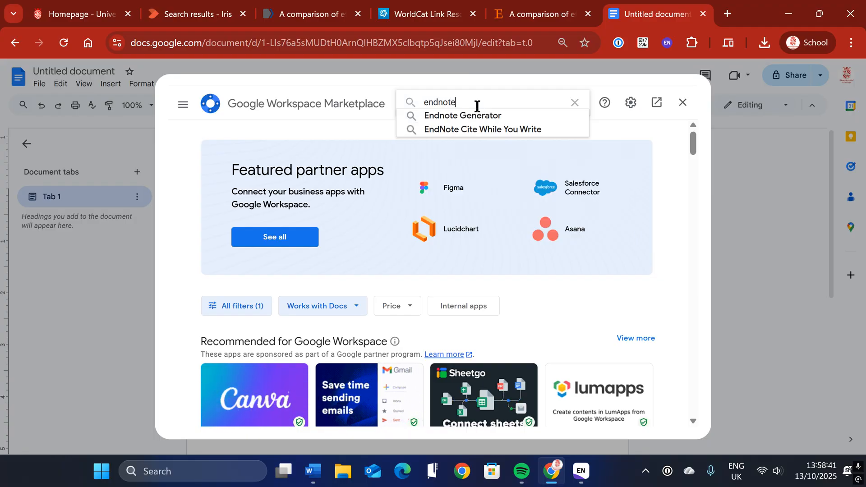
key(Return)
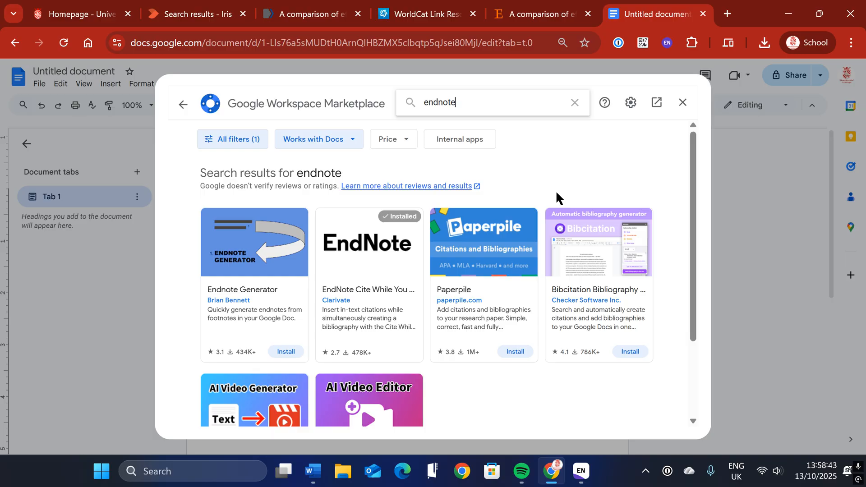
click(682, 103)
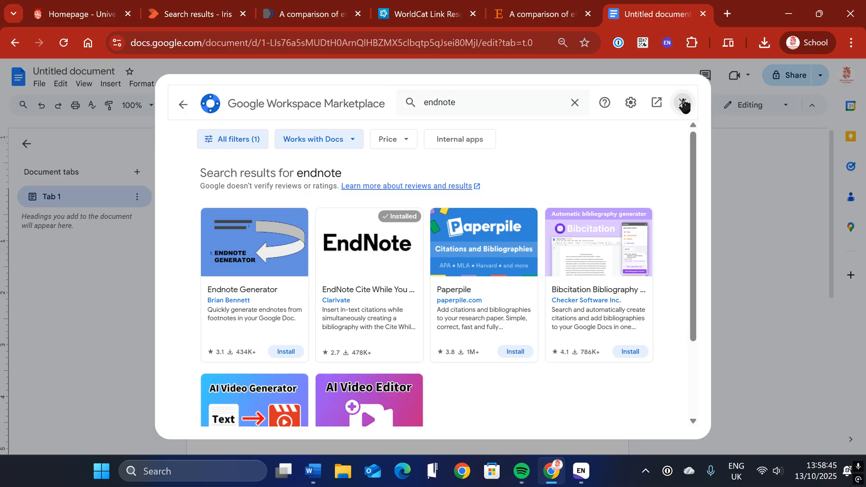
Step: Open the EndNote Cite While You Write add-on in the document and hide the document tabs outline
click(204, 85)
mouse_move(220, 147)
click(383, 151)
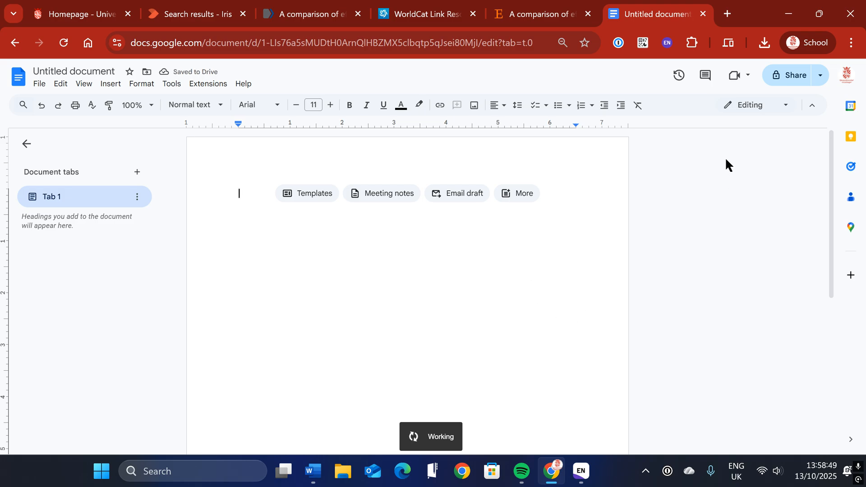
click(27, 149)
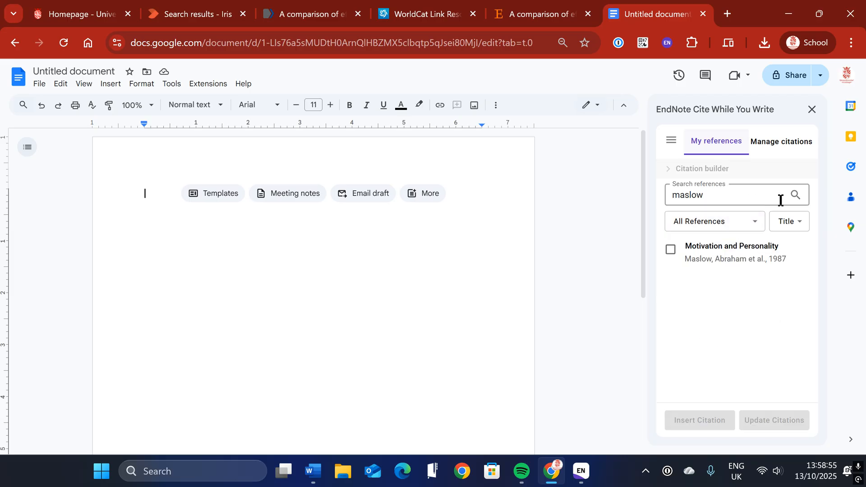
click(667, 139)
click(782, 145)
drag(744, 195, 665, 187)
Step: Switch to EndNote, look up the 1987 reference "Motivation and Personality" in the library, and minimise the program
click(582, 474)
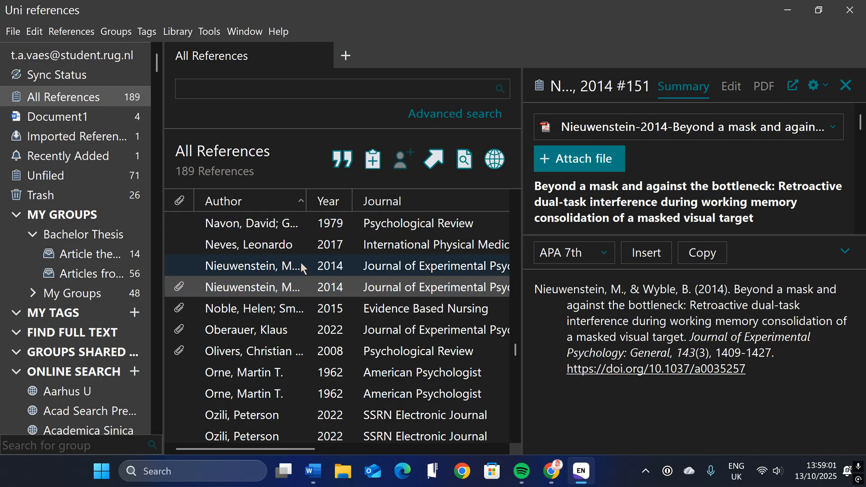
scroll(239, 343, up, 3)
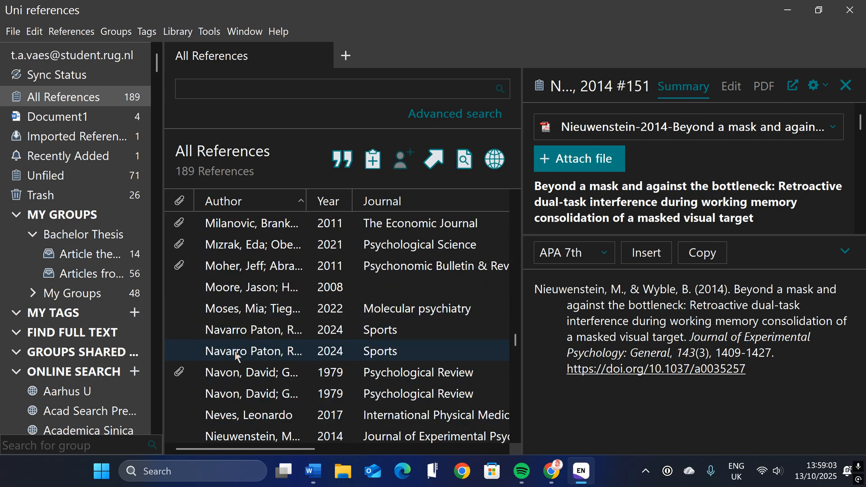
scroll(254, 270, up, 2)
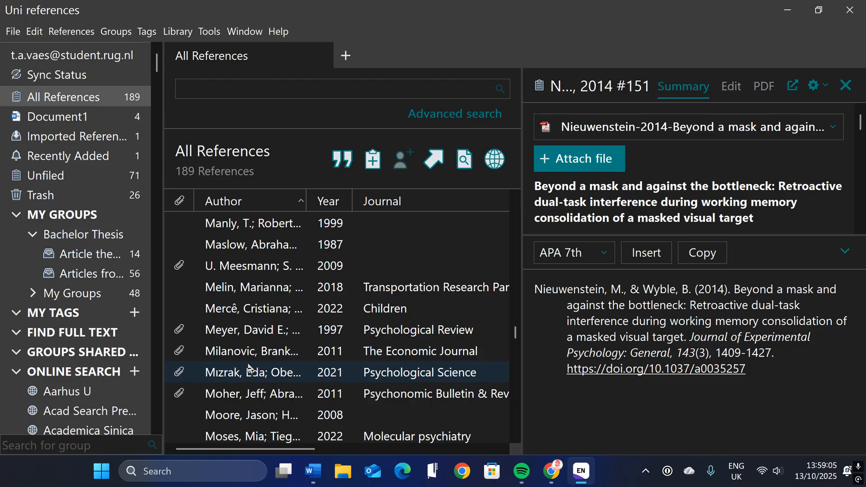
click(261, 249)
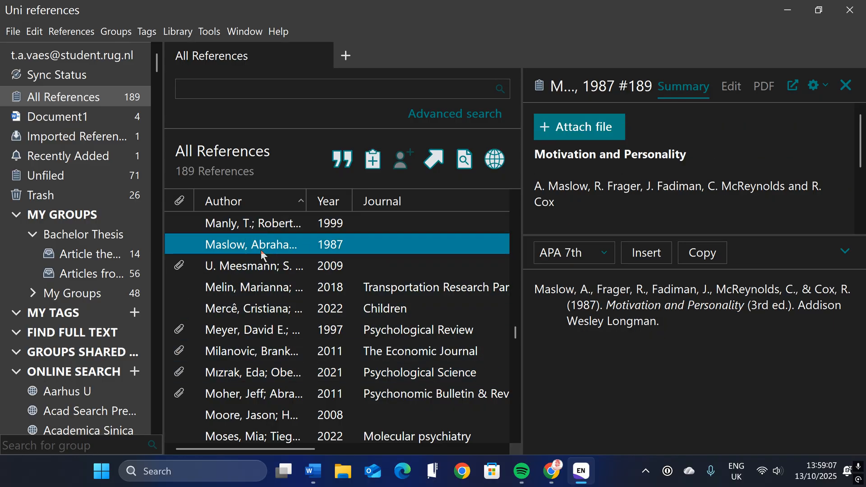
click(788, 10)
Step: Insert the citation for "Motivation and Personality" into the blank document and update the citations into formatted text
click(671, 251)
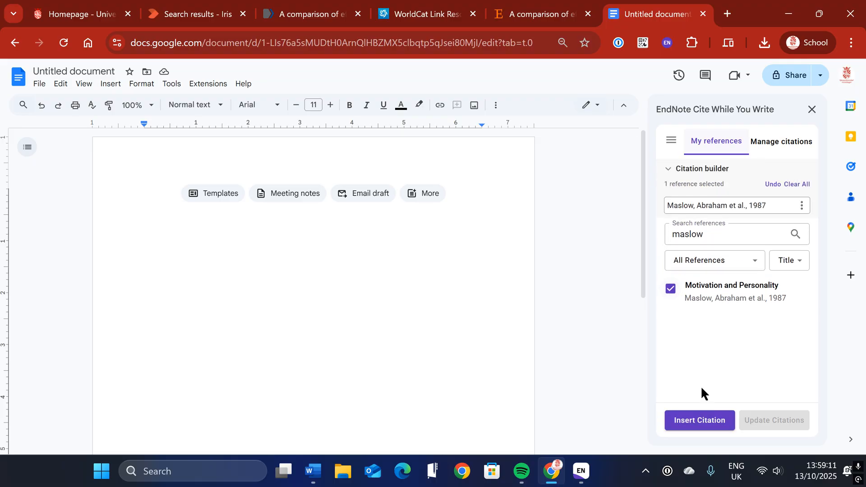
click(700, 420)
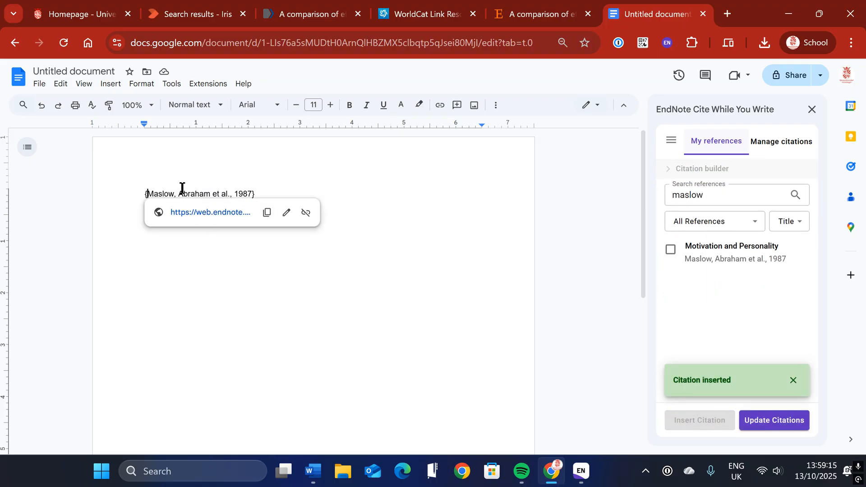
scroll(387, 244, down, 5)
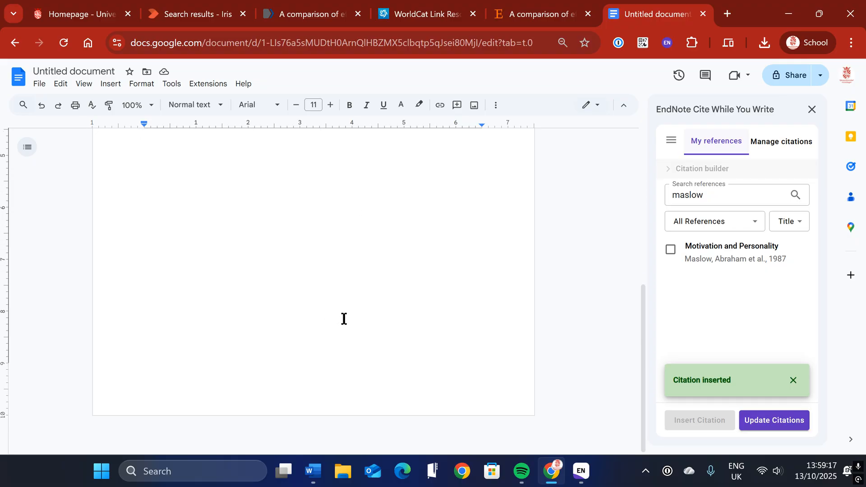
scroll(352, 311, up, 5)
click(325, 195)
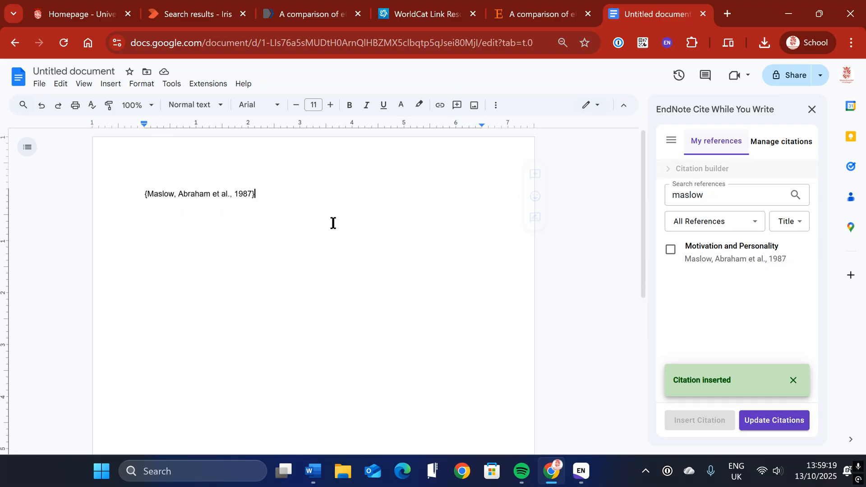
click(794, 426)
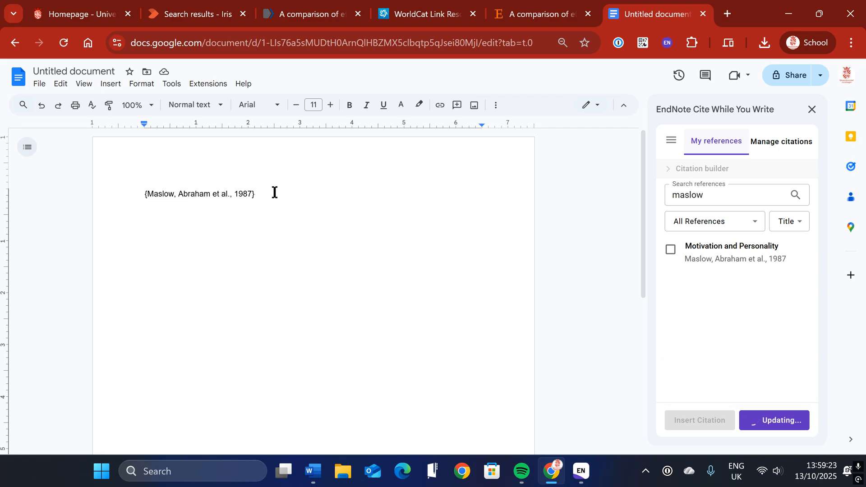
Step: Follow the EndNote Web link from the reference list entry, close that page, and check the in-text citation's link
click(251, 197)
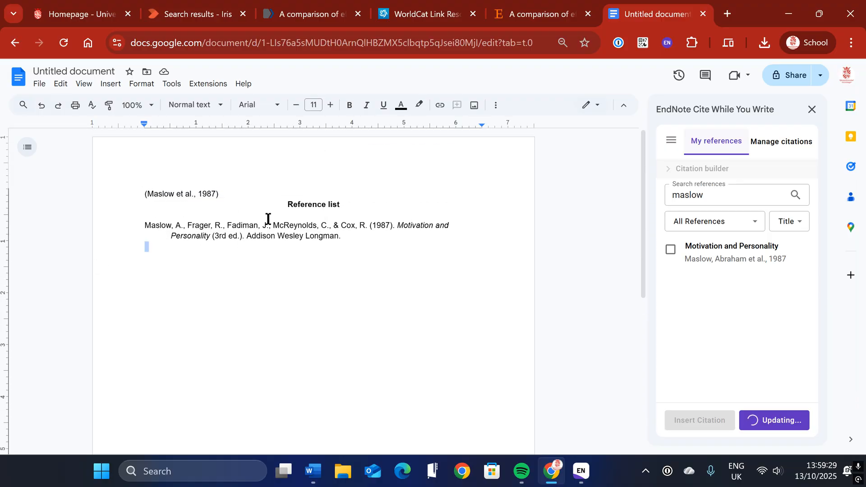
click(250, 237)
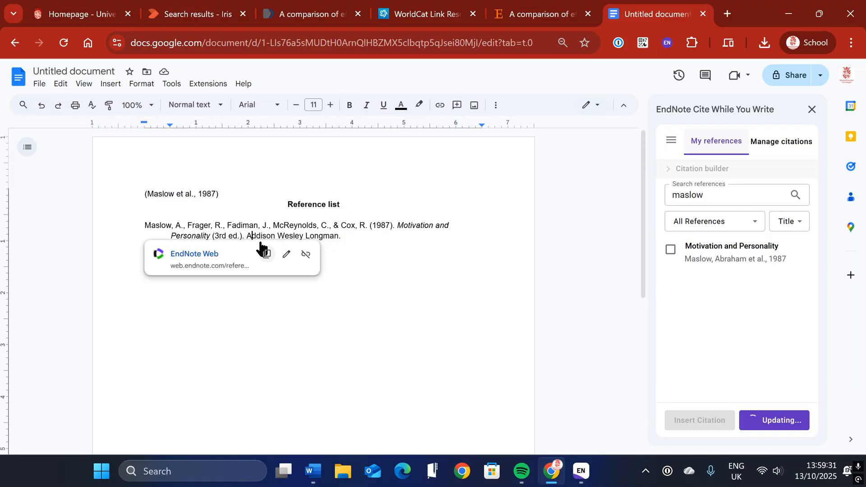
click(198, 255)
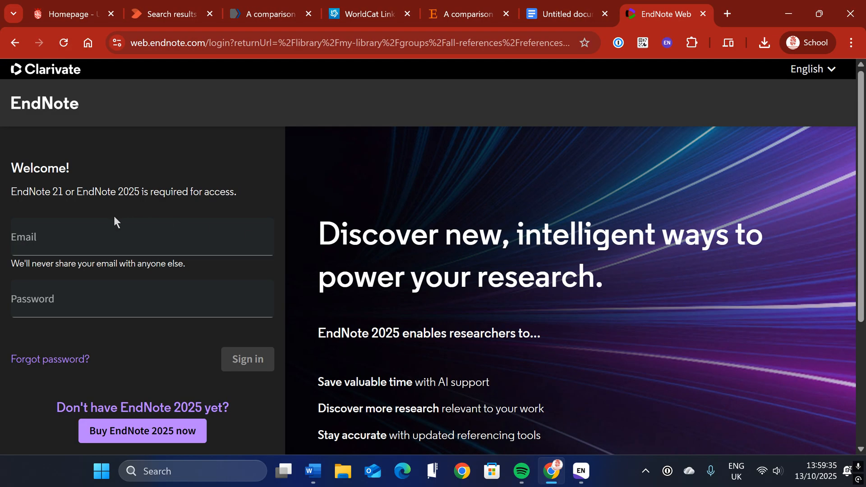
click(702, 14)
click(162, 193)
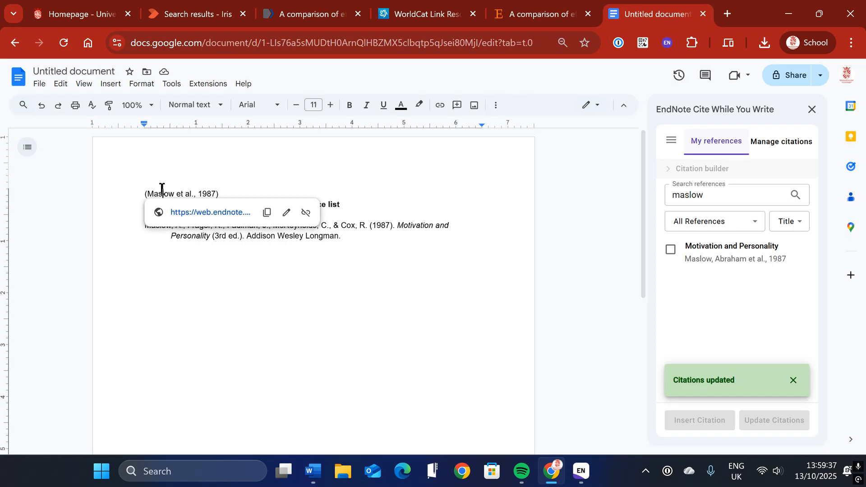
Step: Follow the in-text citation's link to its EndNote Web page, check the reference details shown, and close the page
click(192, 212)
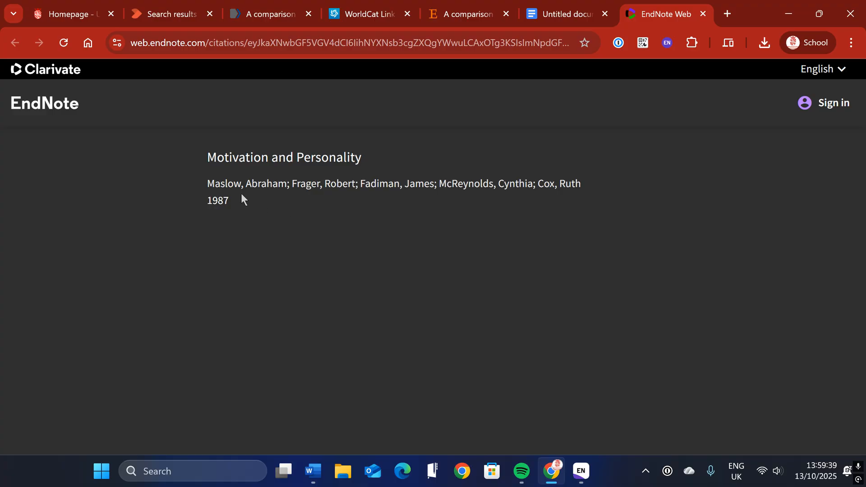
drag(242, 194, 202, 154)
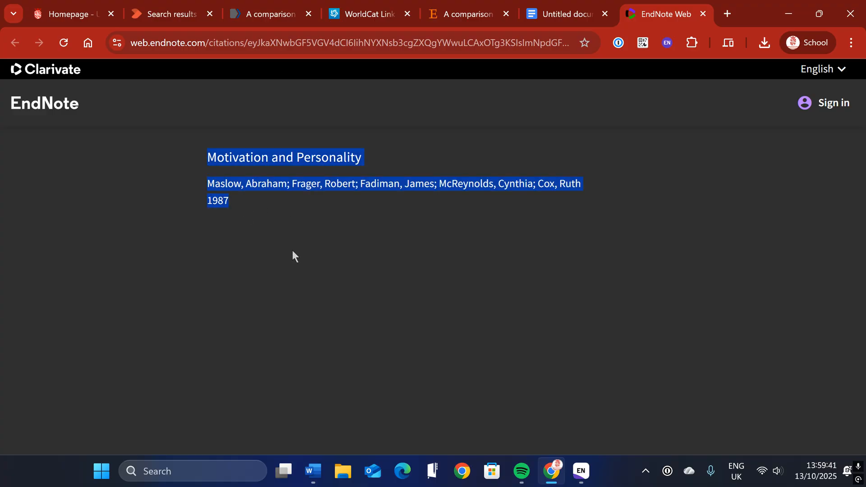
click(204, 158)
click(702, 14)
Step: Highlight the reference list entry, and view the add-on's menu of sync, citation style and other options before closing it
drag(354, 236, 187, 228)
click(671, 140)
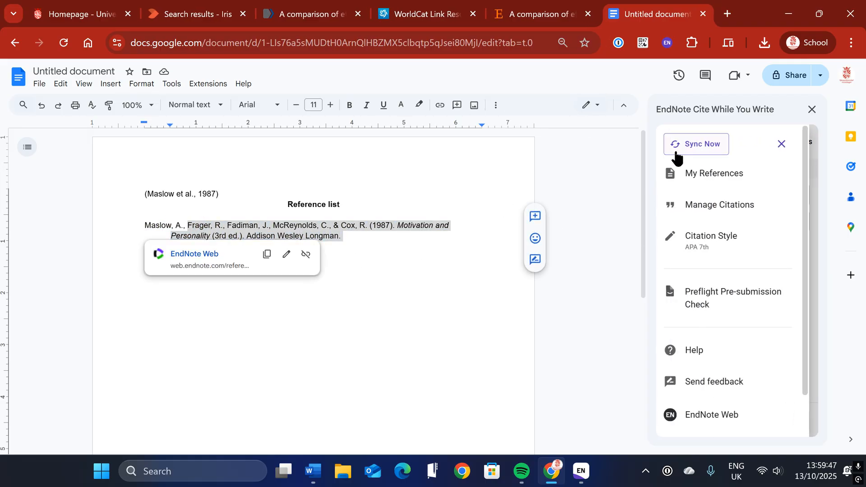
click(781, 143)
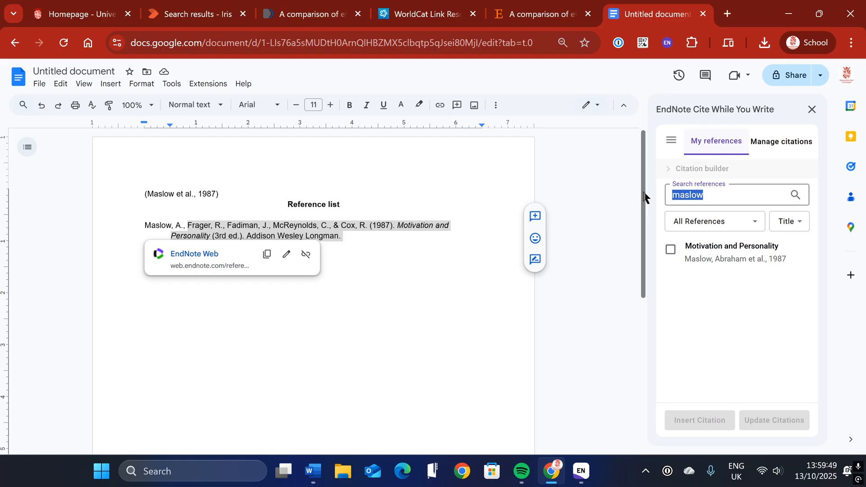
Step: Search the add-on's references by the author's surname and select the second 2014 entry "Beyond a mask and against the bottleneck"
key(BackSpace)
text(nieuwenstein)
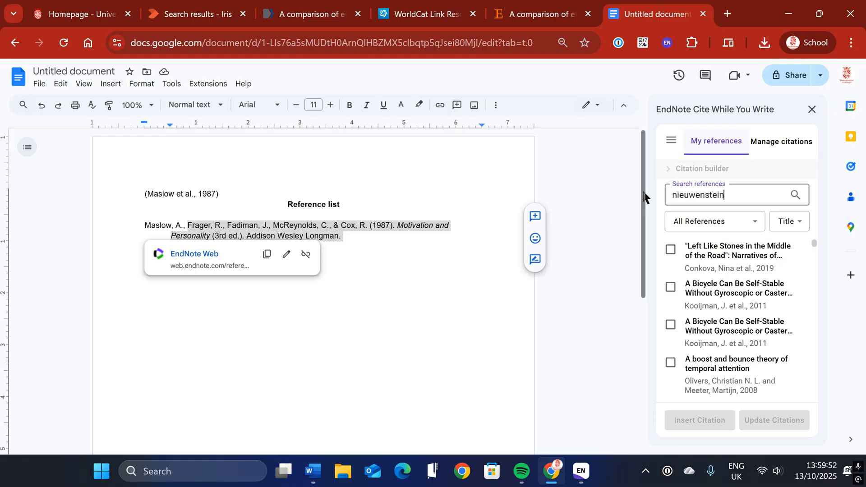
key(Return)
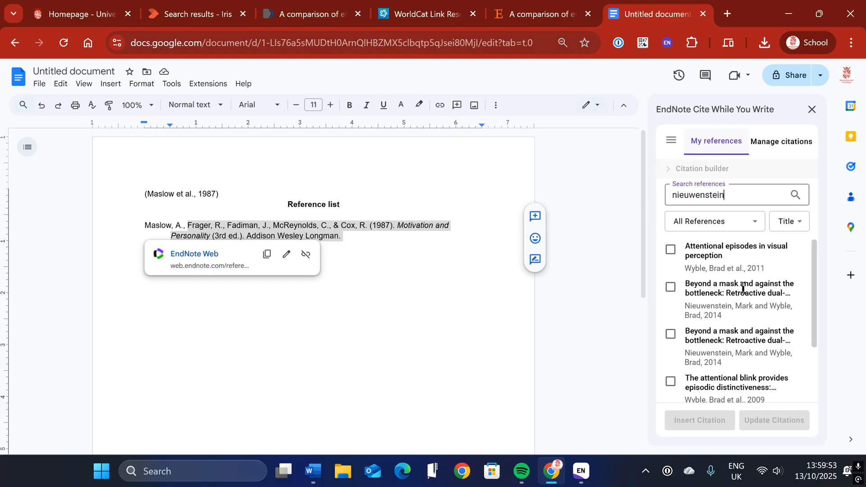
scroll(739, 282, down, 2)
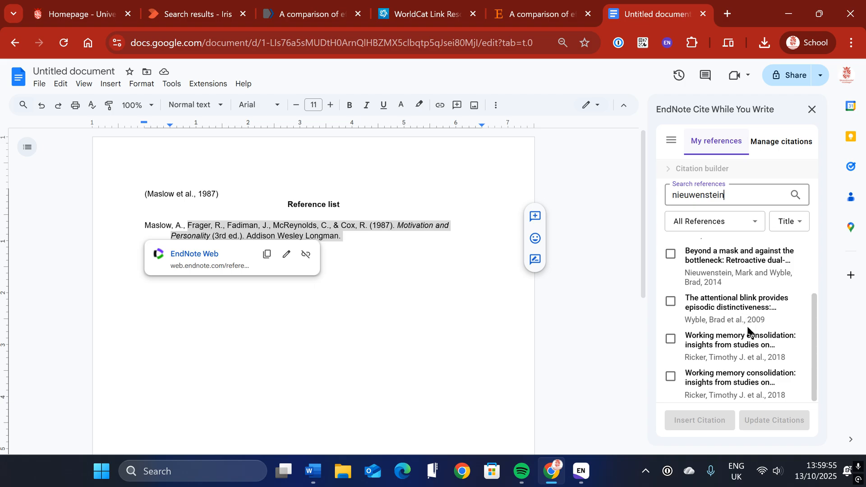
scroll(747, 331, up, 2)
click(671, 332)
Step: Insert the selected 2014 citation on a new line directly below the first in-text citation
click(699, 420)
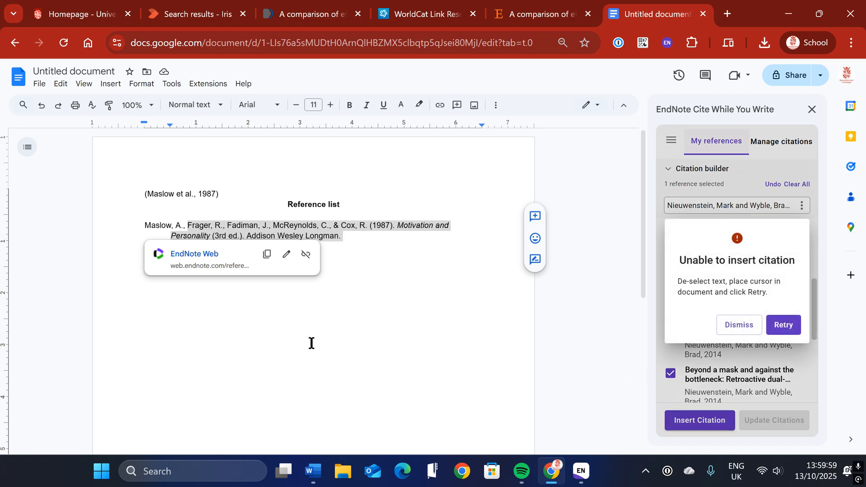
click(336, 179)
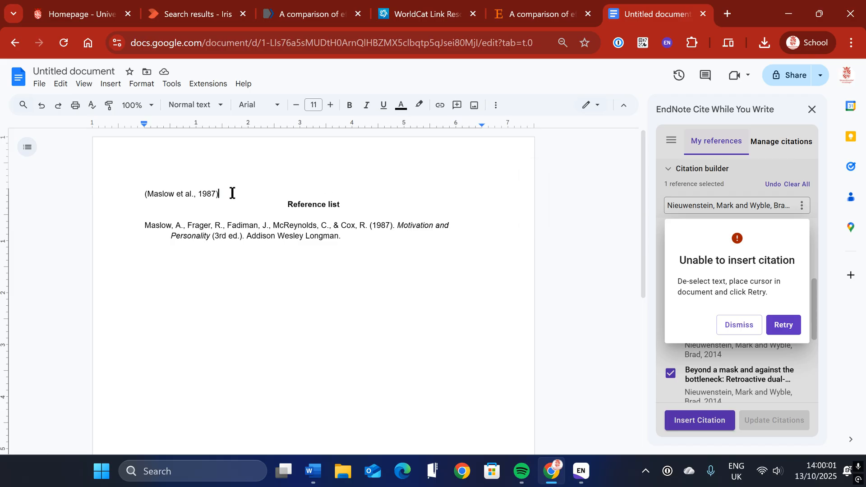
key(Return)
click(785, 327)
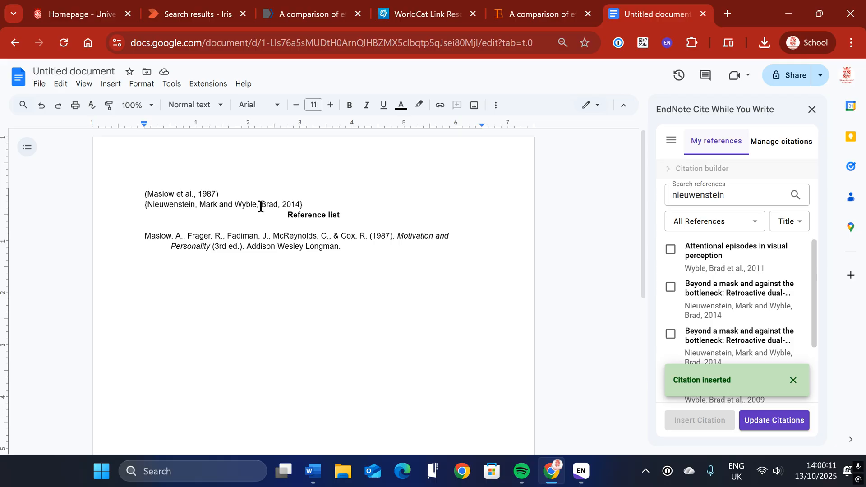
Step: Check the link on the inserted citation placeholder and update the citations into formatted text with a matching reference list entry
click(147, 202)
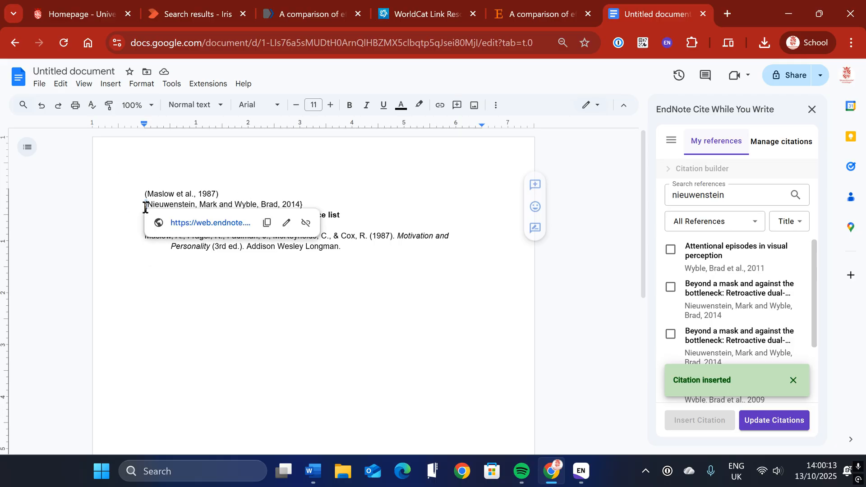
click(203, 303)
click(319, 197)
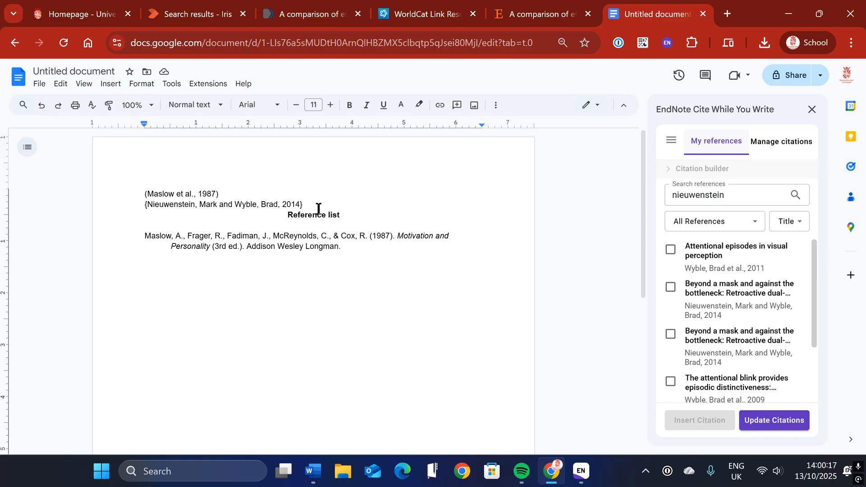
click(774, 421)
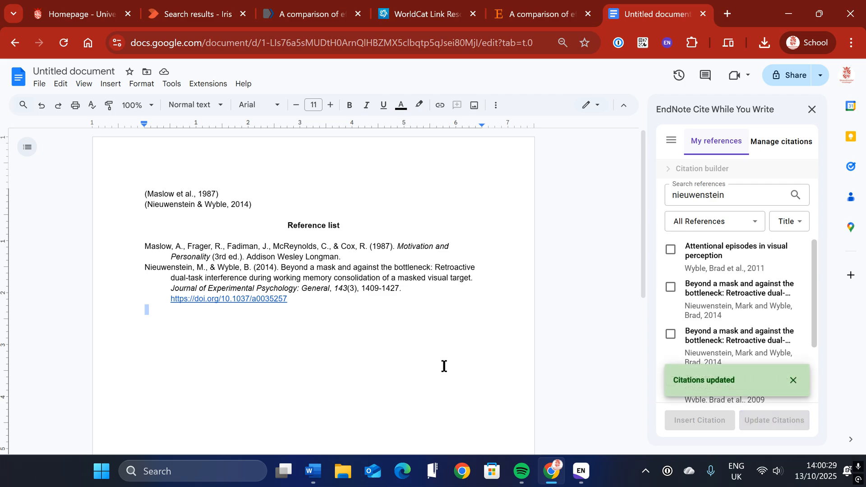
Step: Review both in-text citations and their reference list entries, and place the cursor on the empty line below the citations
click(207, 194)
drag(146, 205, 306, 203)
click(391, 288)
drag(373, 300, 142, 246)
click(288, 217)
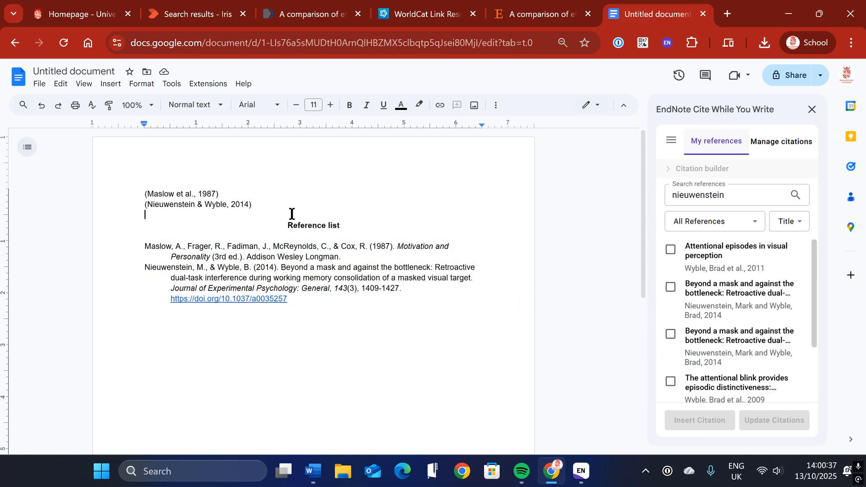